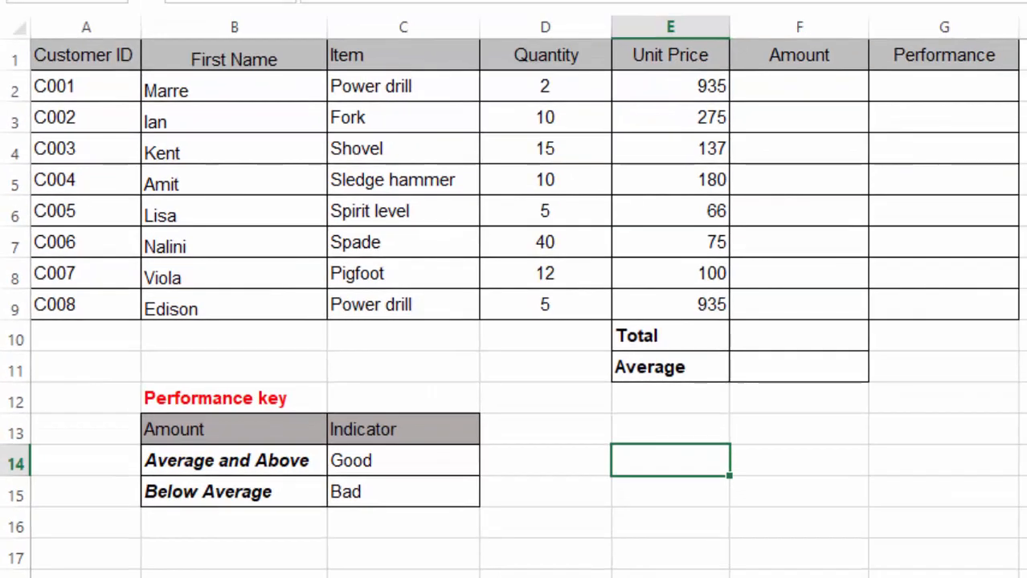
left_click(1022, 117)
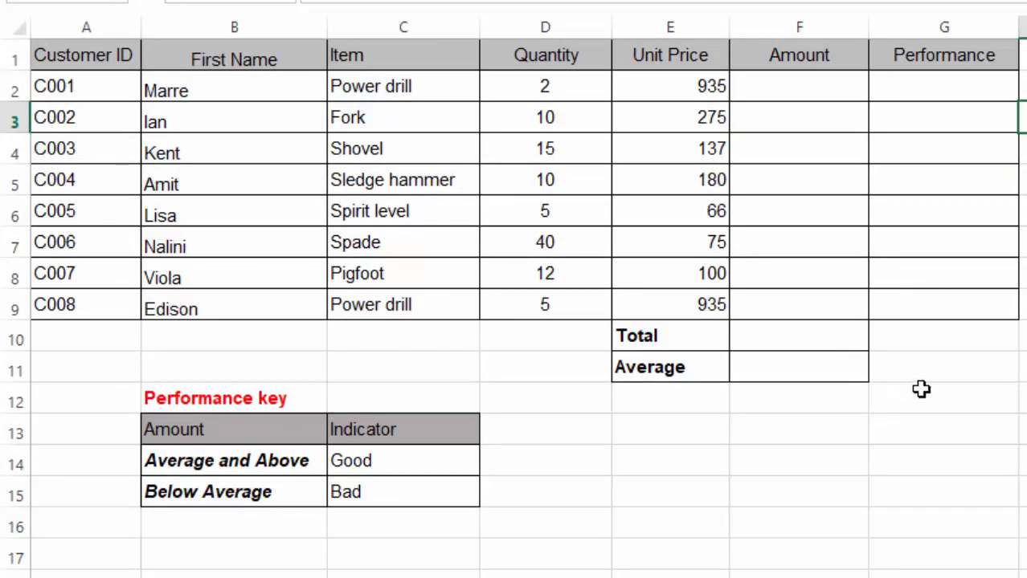
left_click(680, 445)
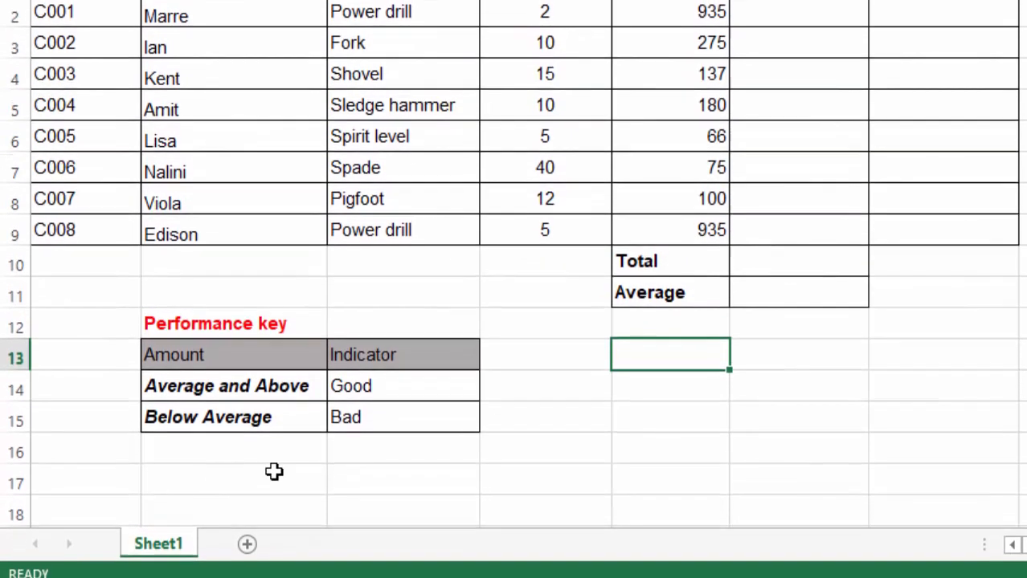
left_click(278, 557)
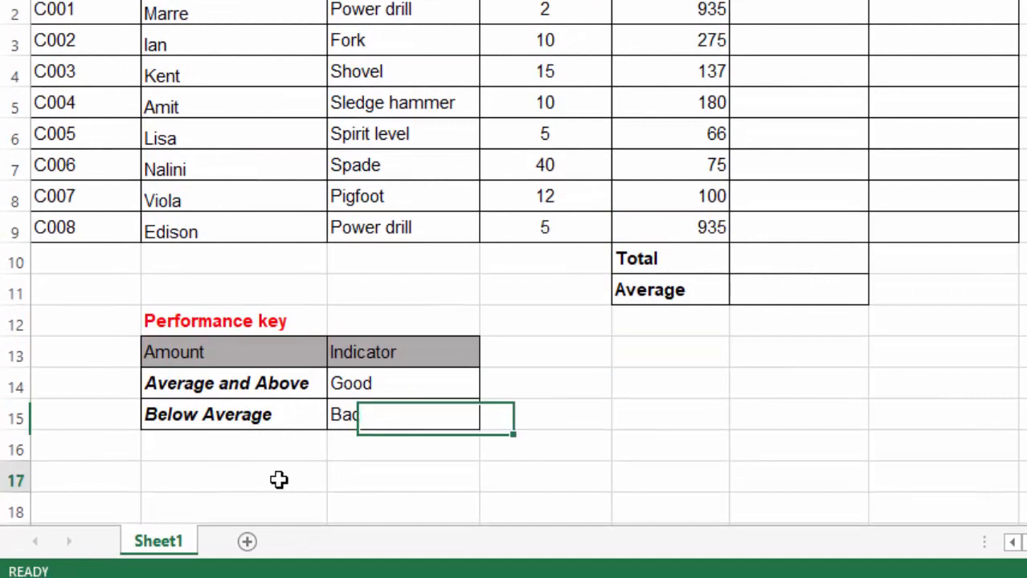
Rename the worksheet Sheet1 as PERFORMANCE.
right_click(169, 546)
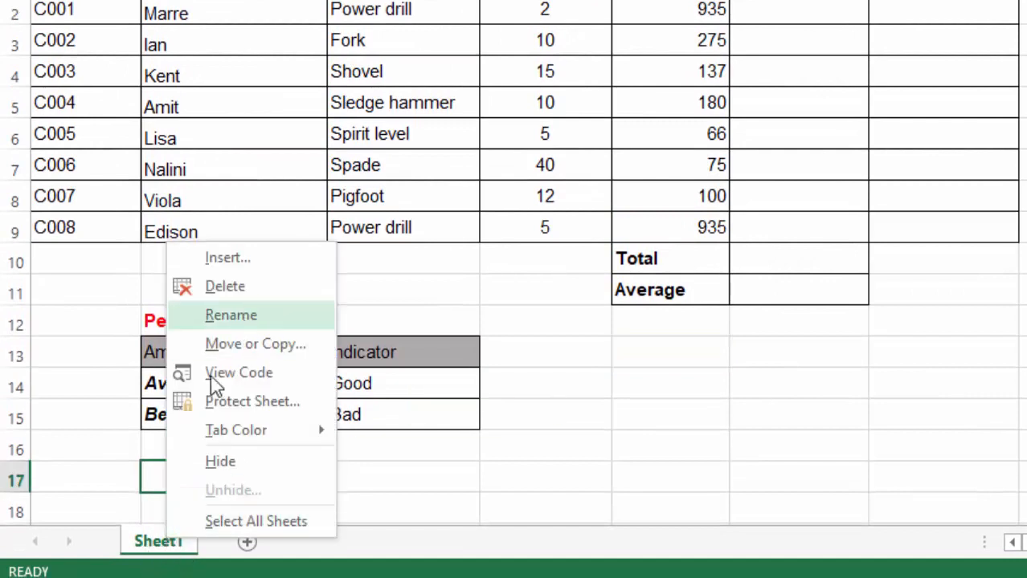
left_click(231, 315)
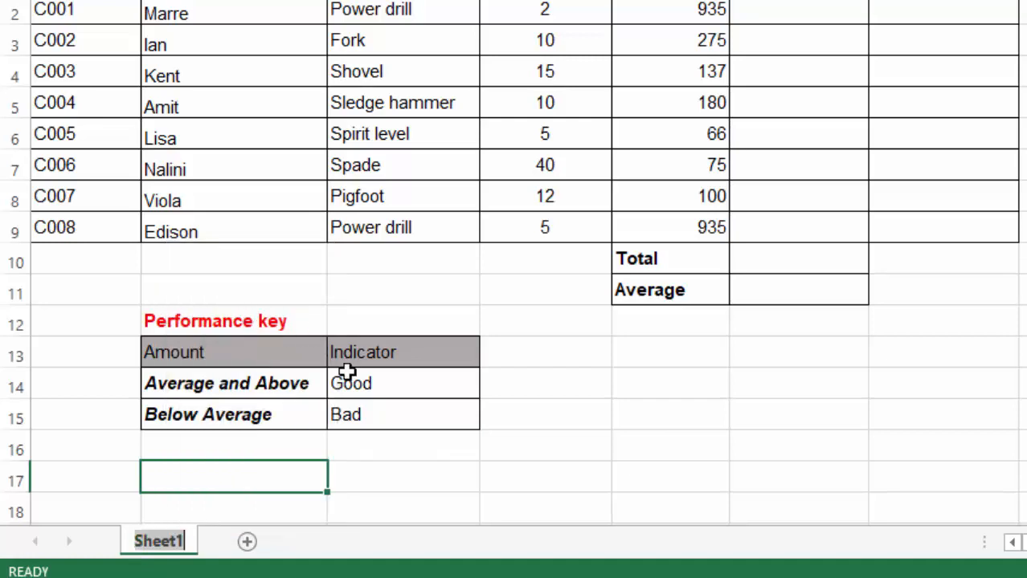
type("PER")
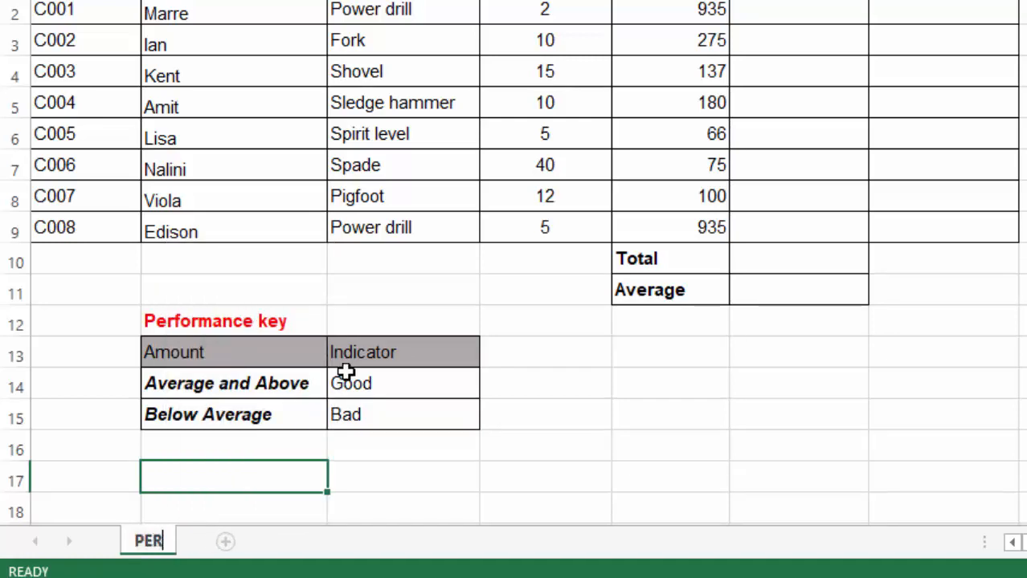
type("FORMANCE")
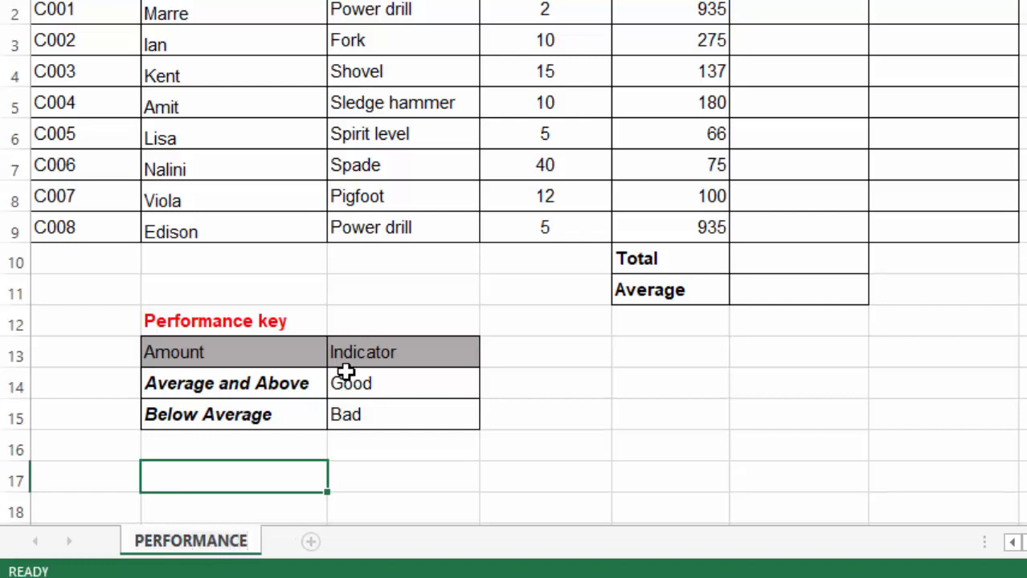
key("Return")
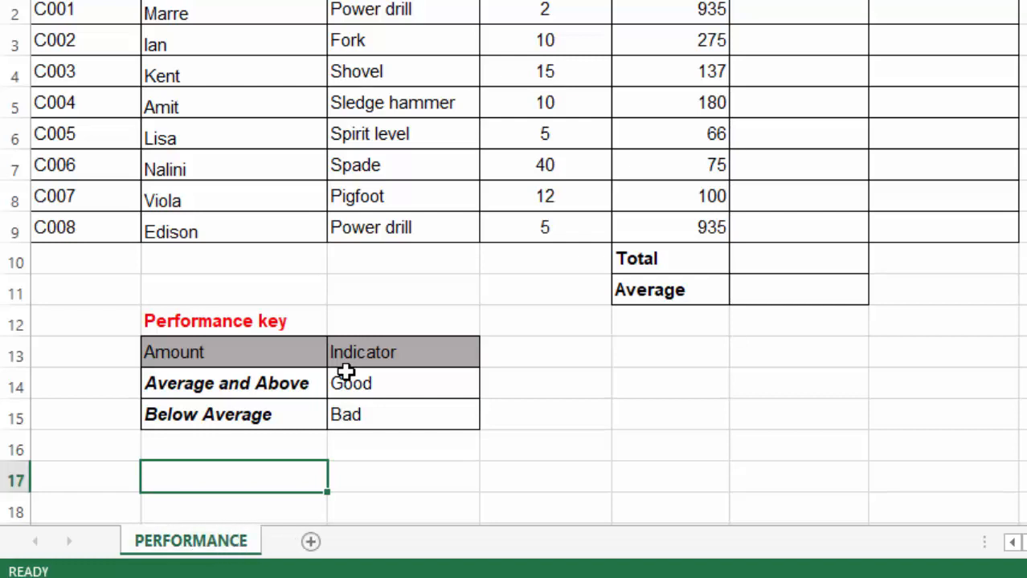
left_click(806, 405)
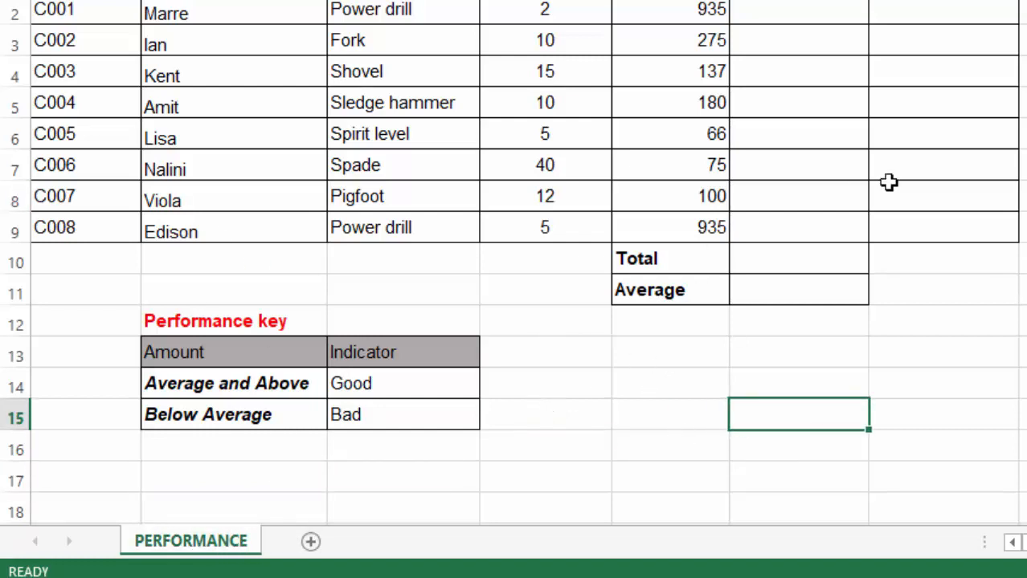
left_click(1024, 40)
left_click(740, 357)
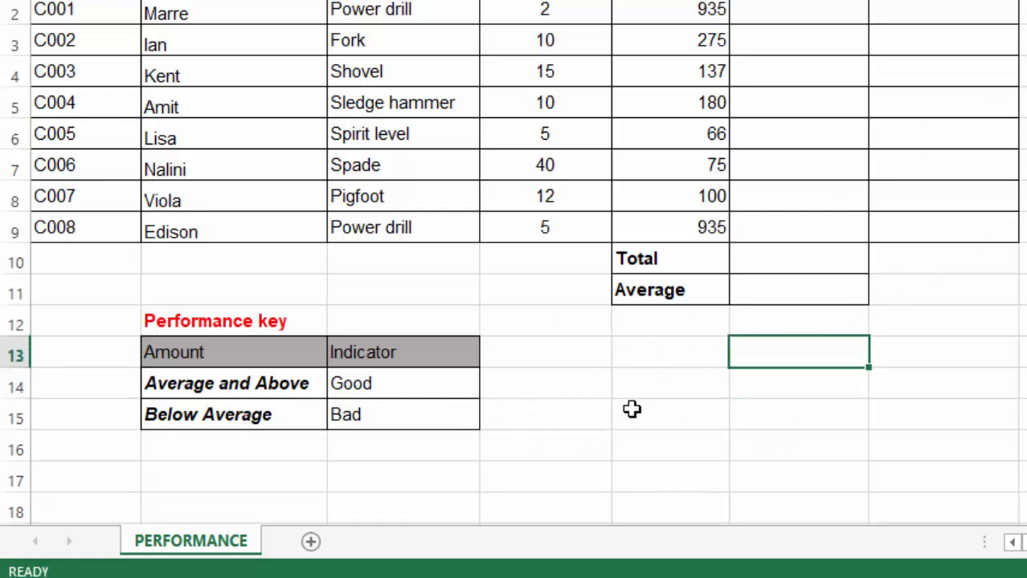
Create a copy of the PERFORMANCE sheet at the end of the CUSTOMERS.xlsx workbook.
right_click(191, 552)
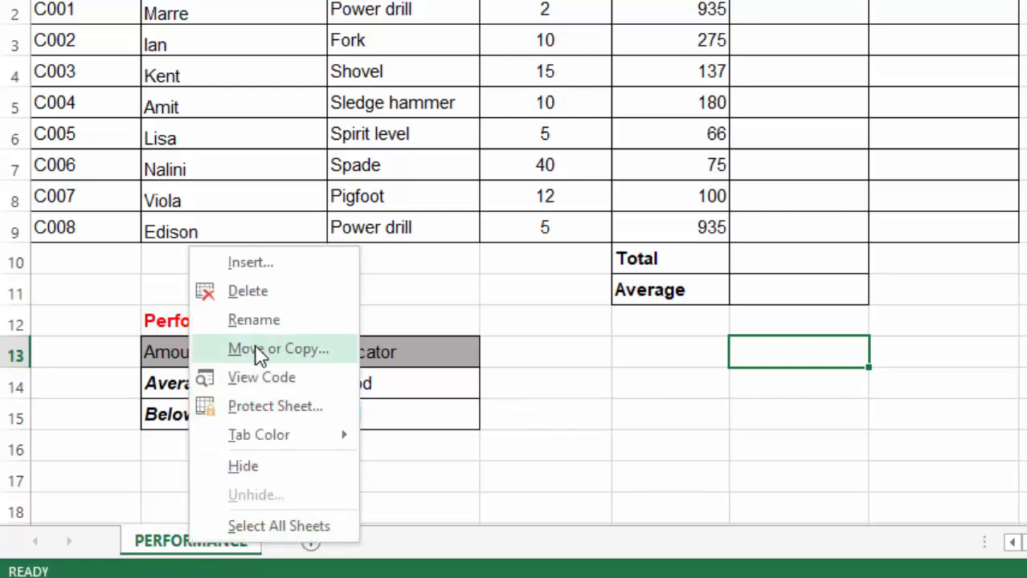
left_click(289, 354)
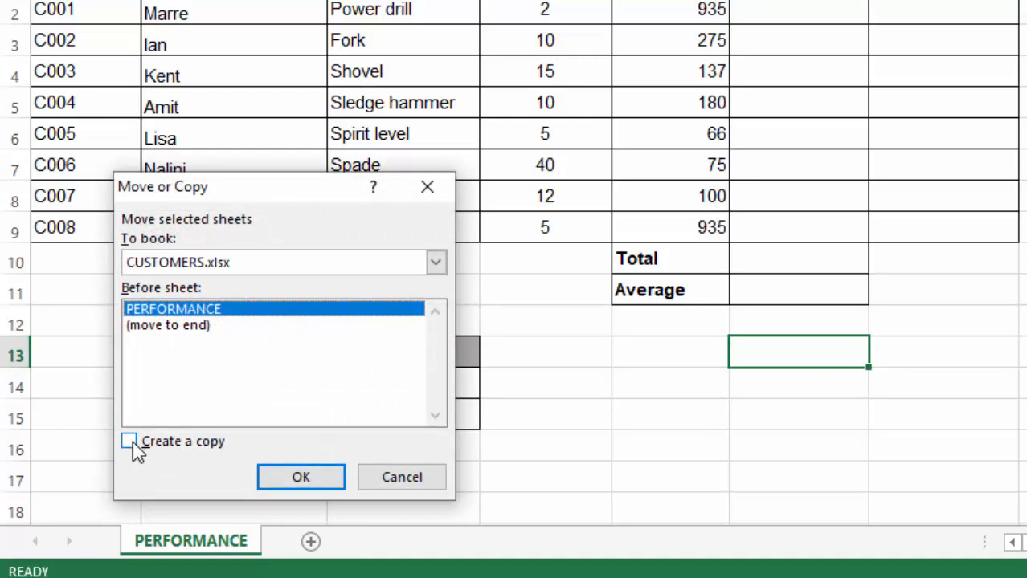
left_click(135, 449)
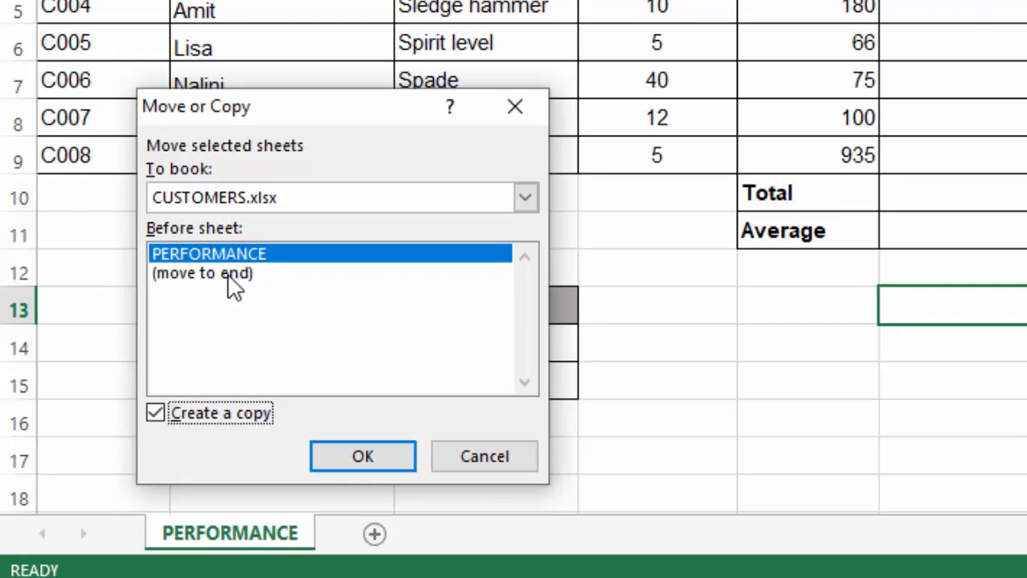
left_click(222, 277)
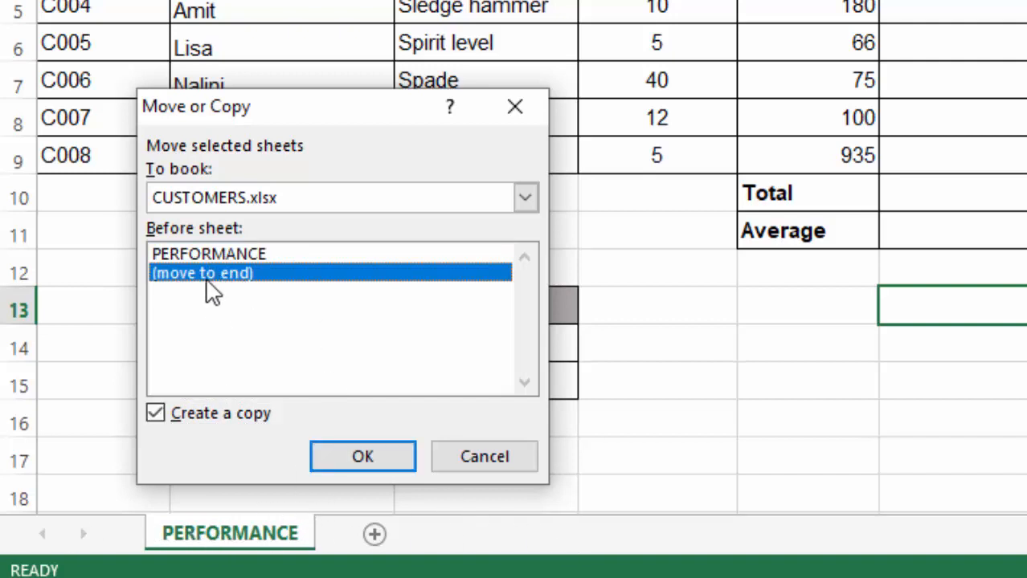
left_click(361, 452)
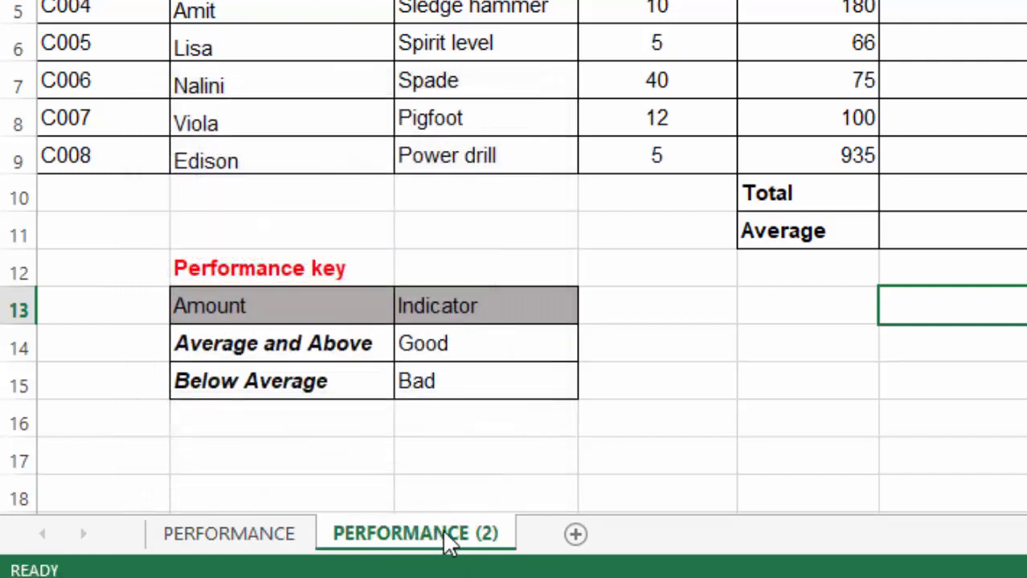
left_click(231, 537)
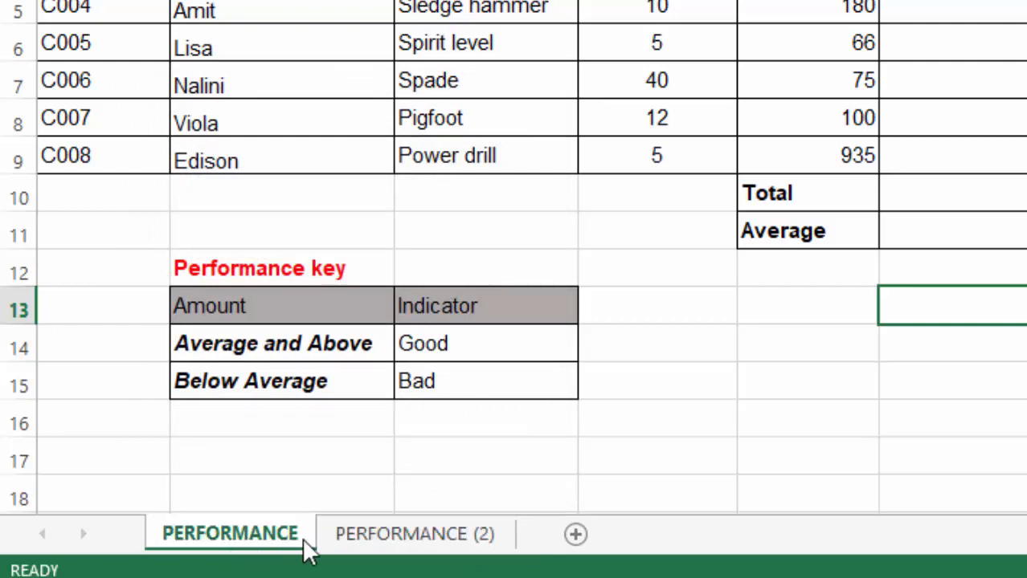
left_click(407, 536)
left_click(237, 535)
Rename the copied sheet PERFORMANCE (2) as SORT.
left_click(388, 537)
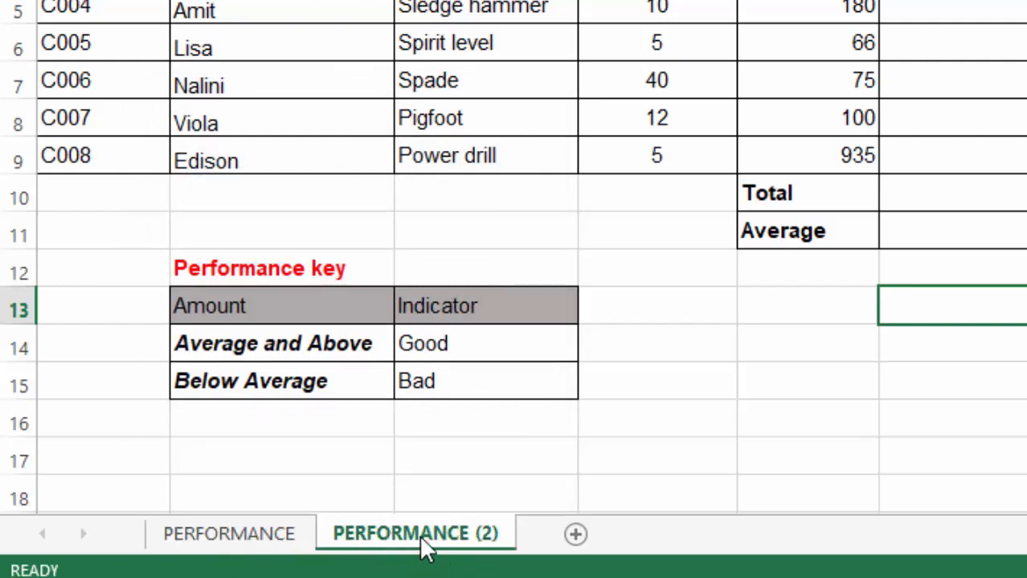
right_click(420, 538)
left_click(521, 273)
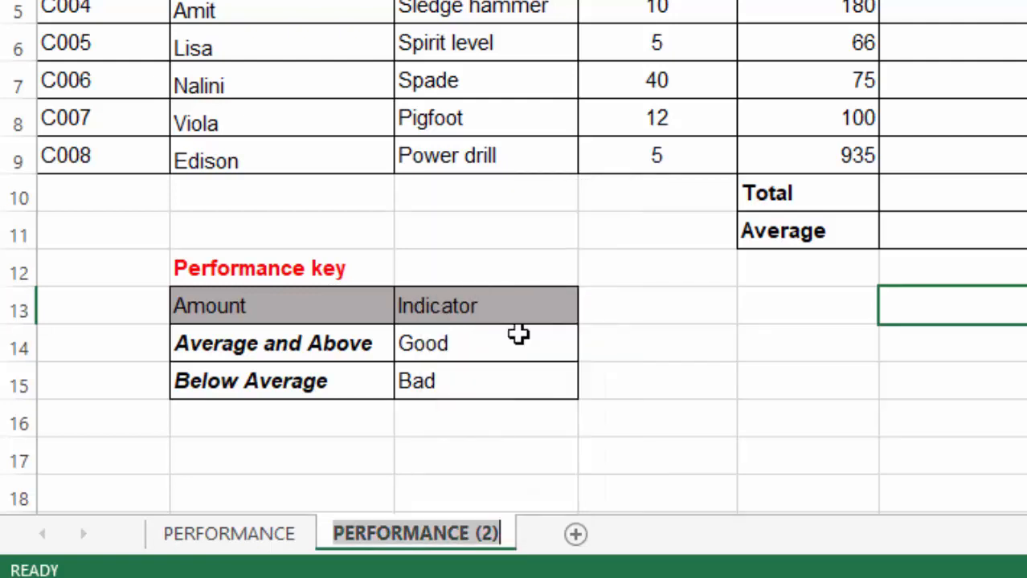
type("SORT")
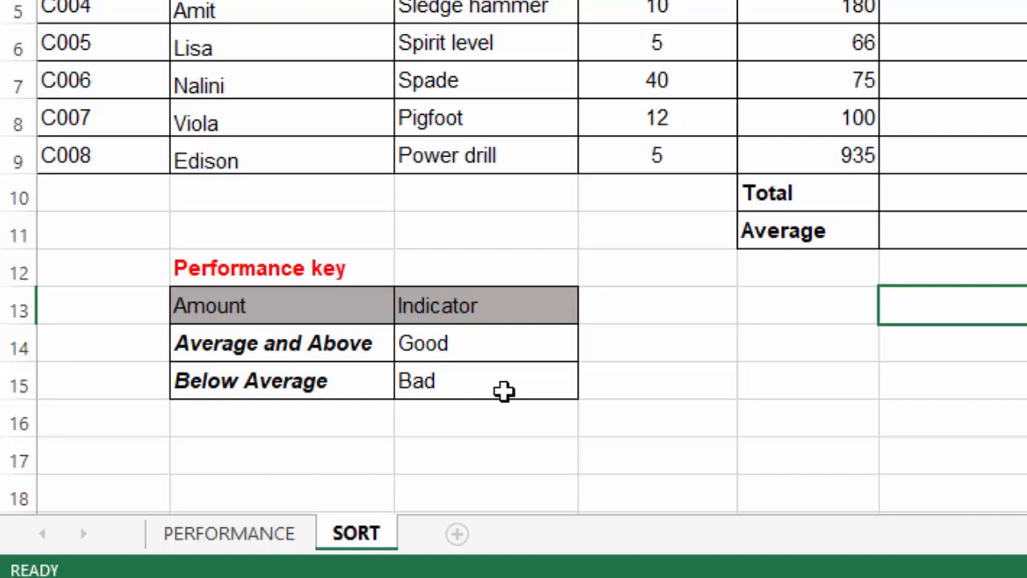
key("Return")
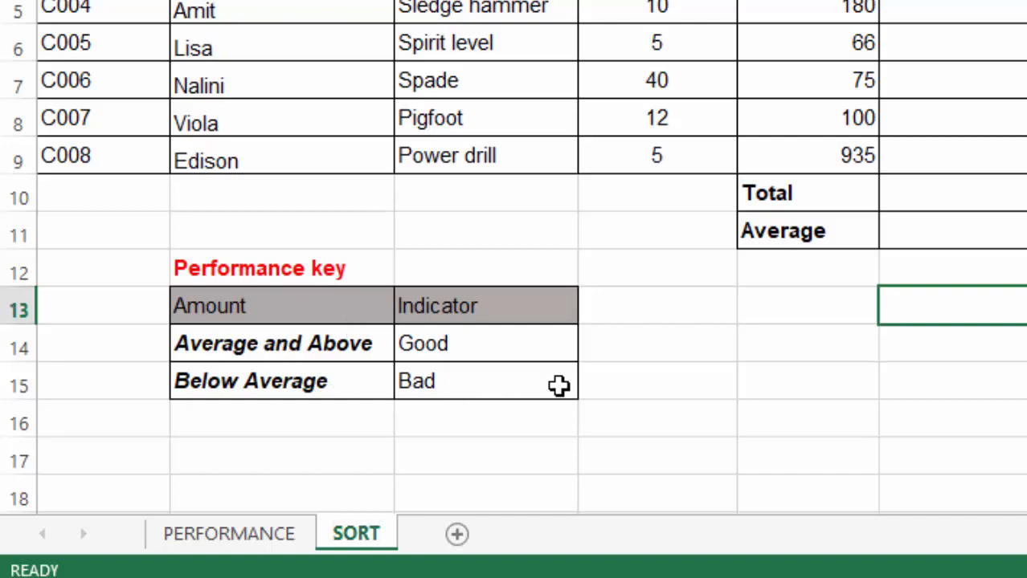
Delete the Performance column (column G) from the SORT sheet.
left_click(689, 421)
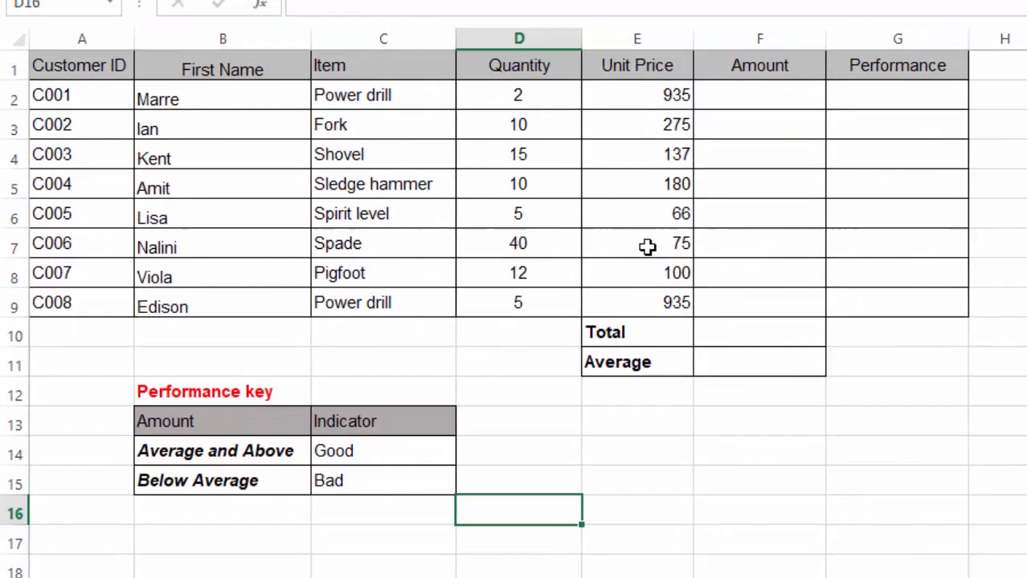
left_click(900, 39)
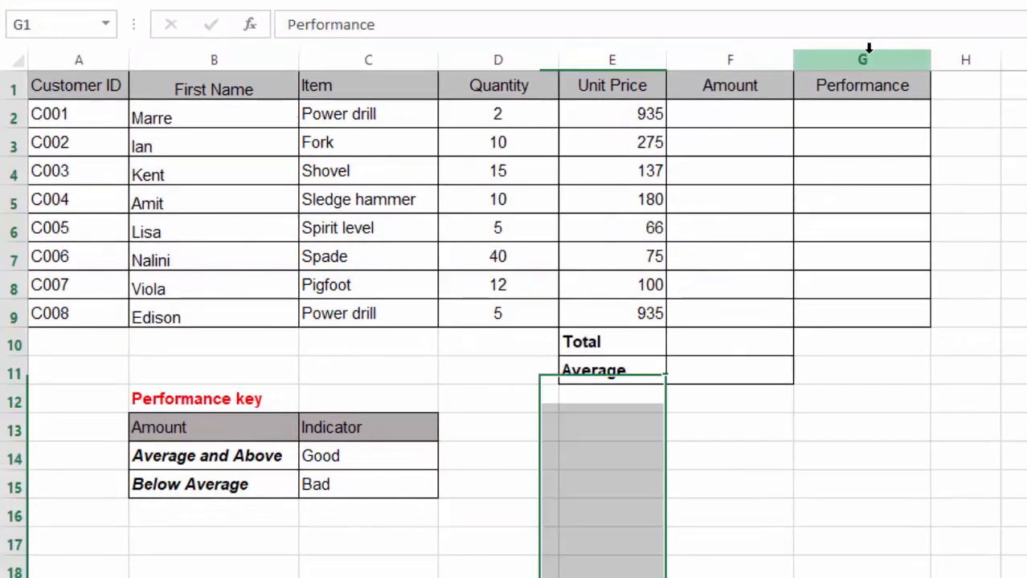
right_click(868, 49)
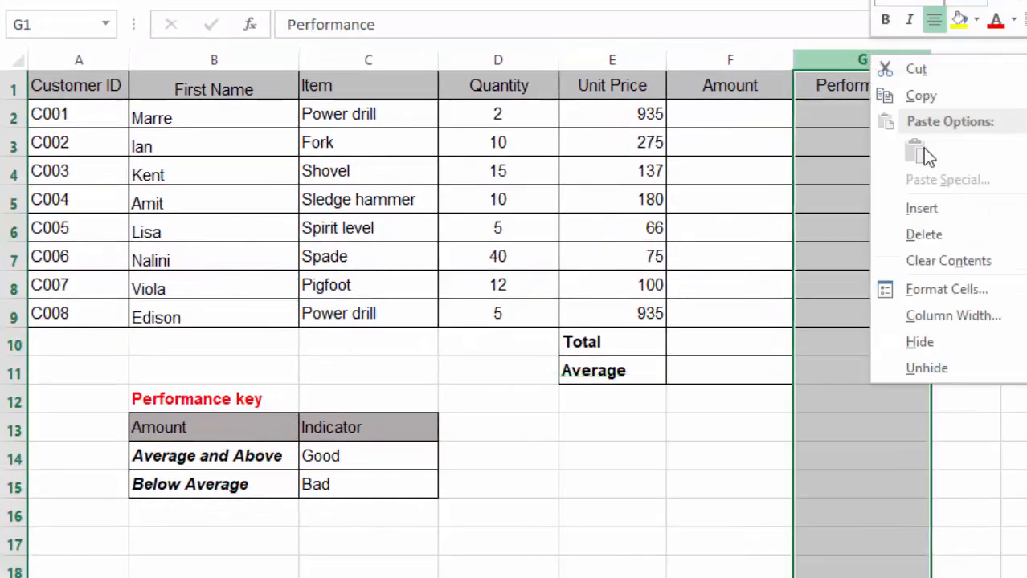
left_click(926, 236)
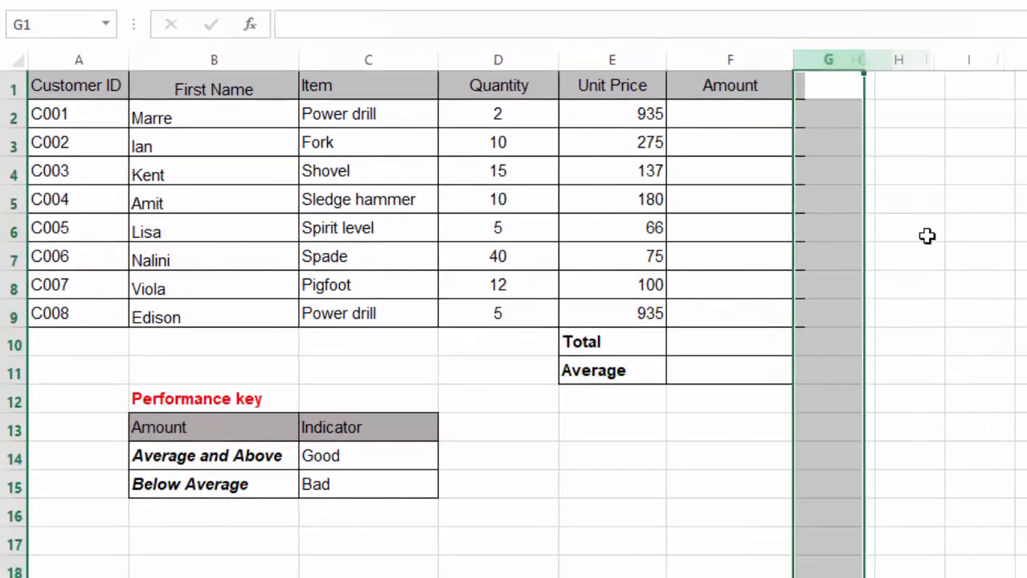
left_click(1017, 195)
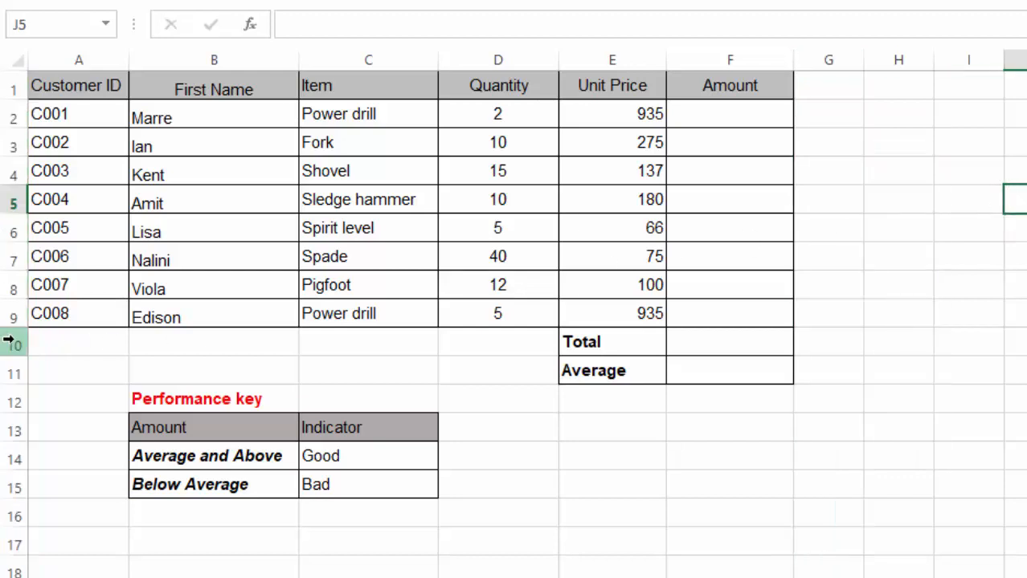
Delete rows 10 to 15 of the SORT sheet, removing the Total and Average rows and the performance key.
left_click_drag(14, 342, 76, 482)
right_click(162, 376)
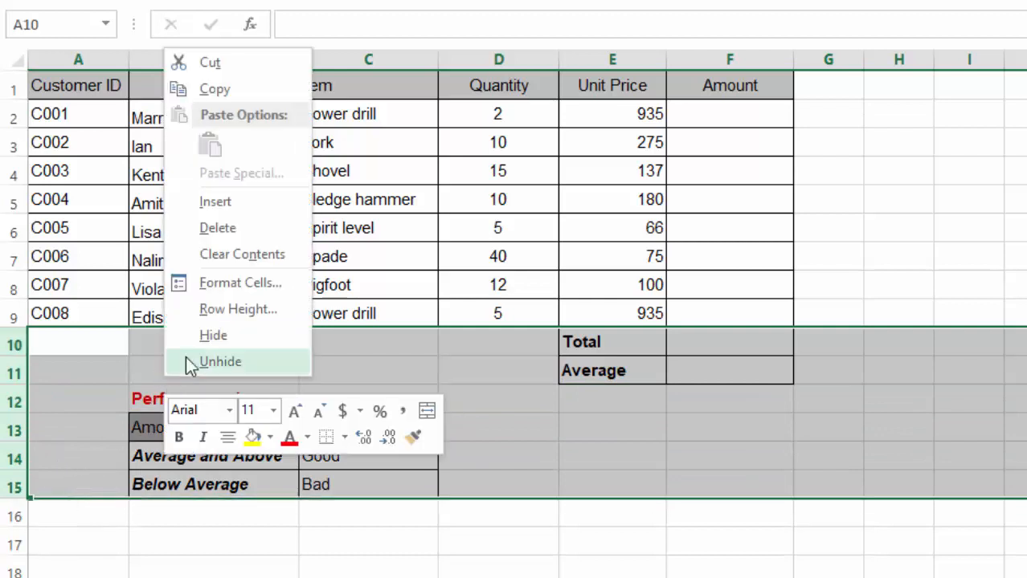
left_click(243, 227)
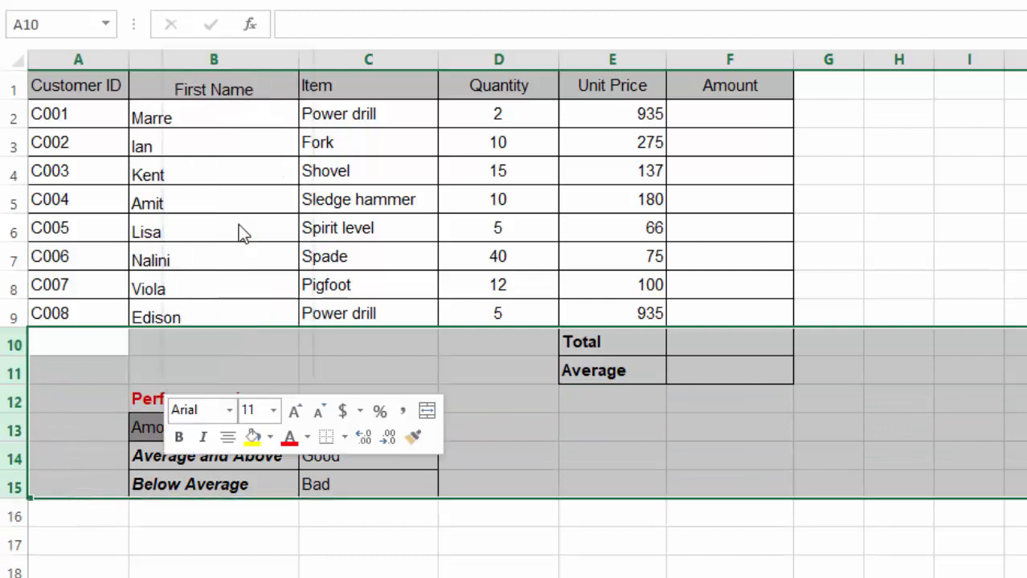
left_click(1023, 194)
left_click(413, 431)
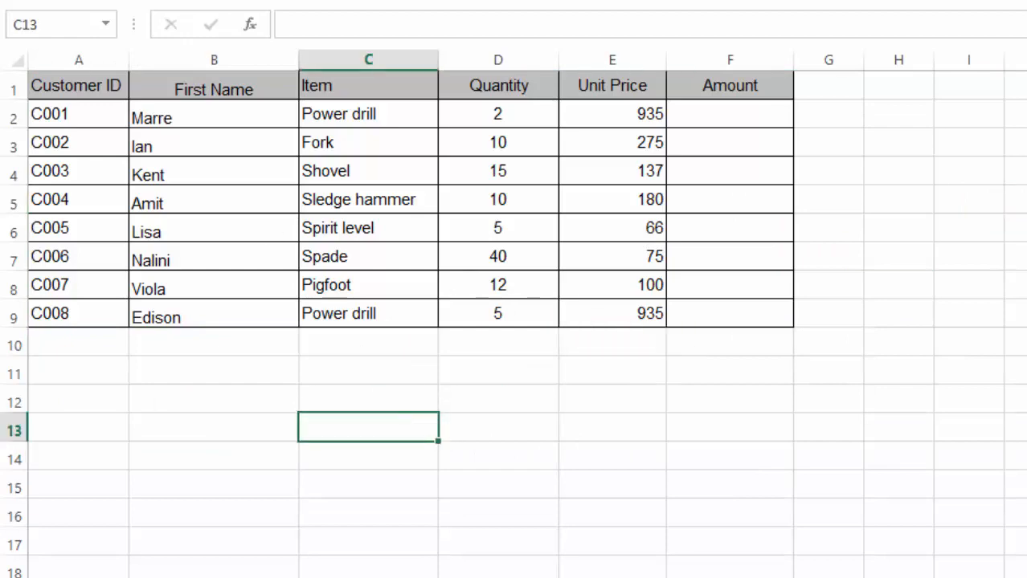
Create a copy of the SORT sheet at the end of the CUSTOMERS.xlsx workbook.
left_click(488, 380)
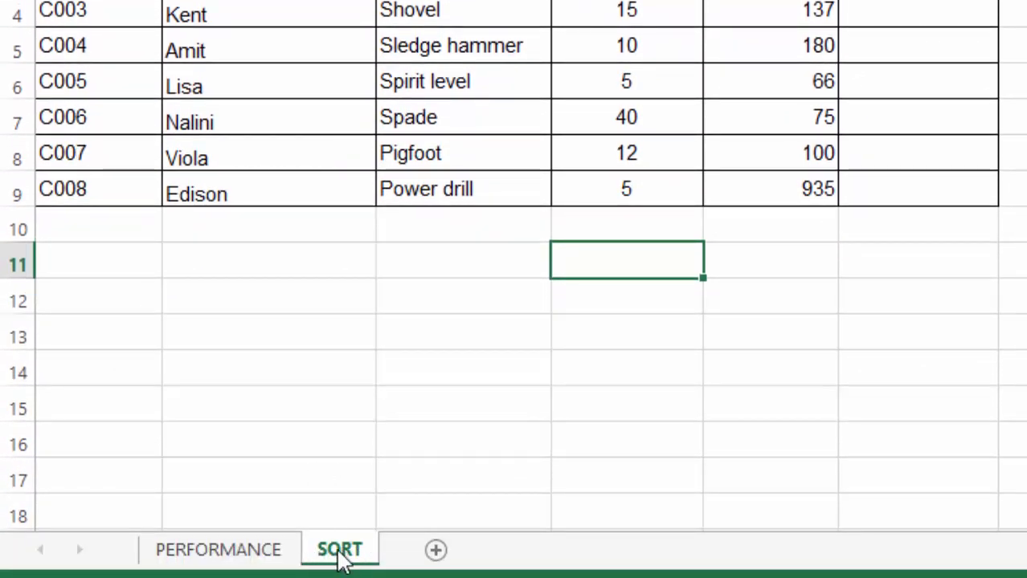
right_click(342, 554)
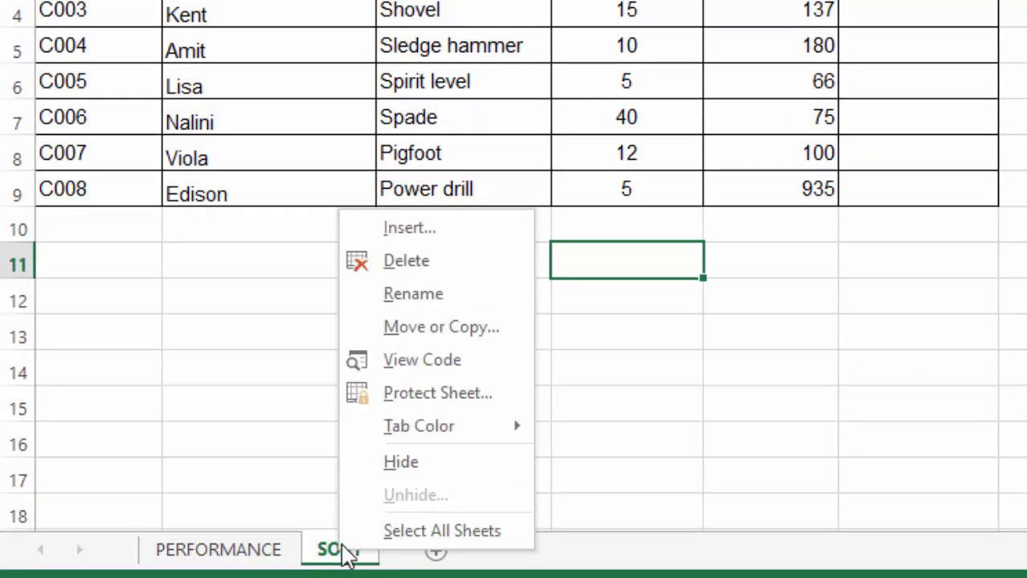
left_click(472, 331)
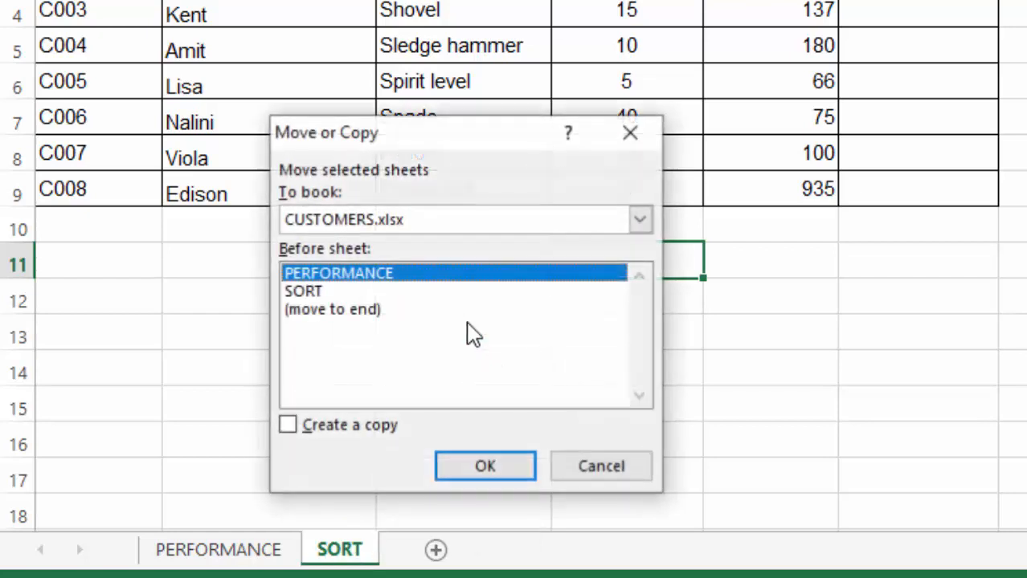
left_click(291, 425)
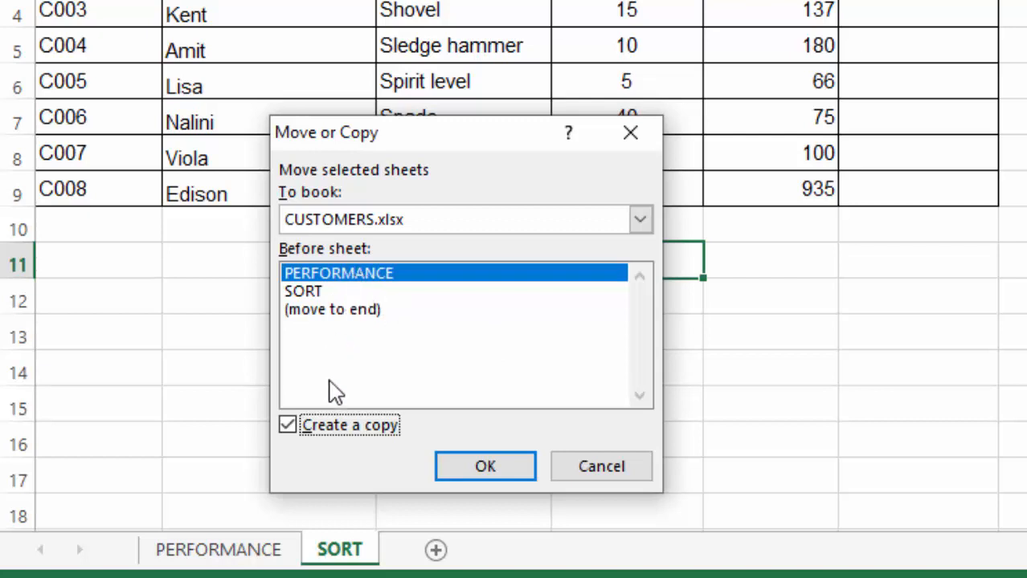
left_click(337, 312)
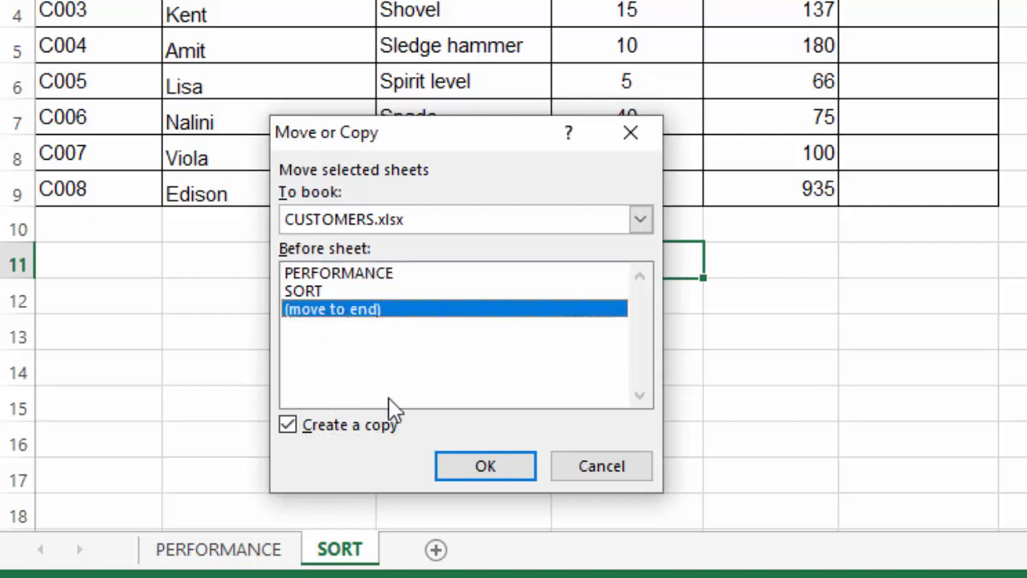
left_click(486, 467)
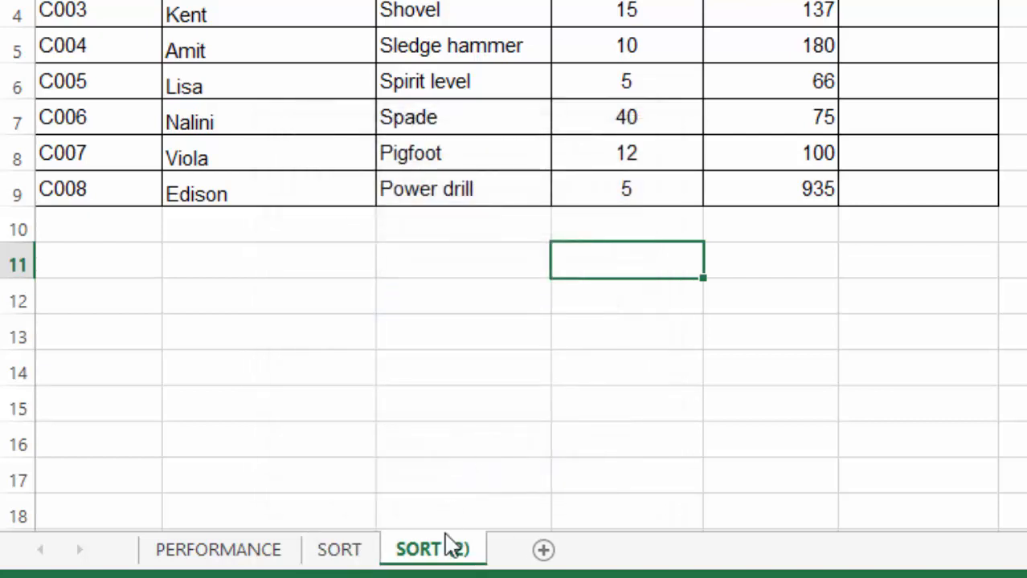
Rename the copied sheet SORT (2) as FILTER.
right_click(434, 546)
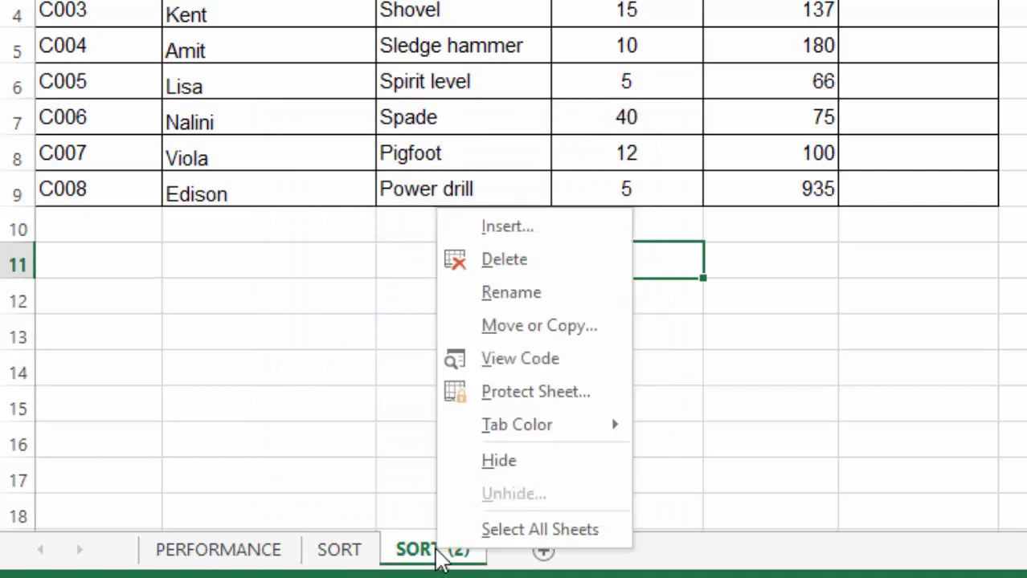
left_click(515, 299)
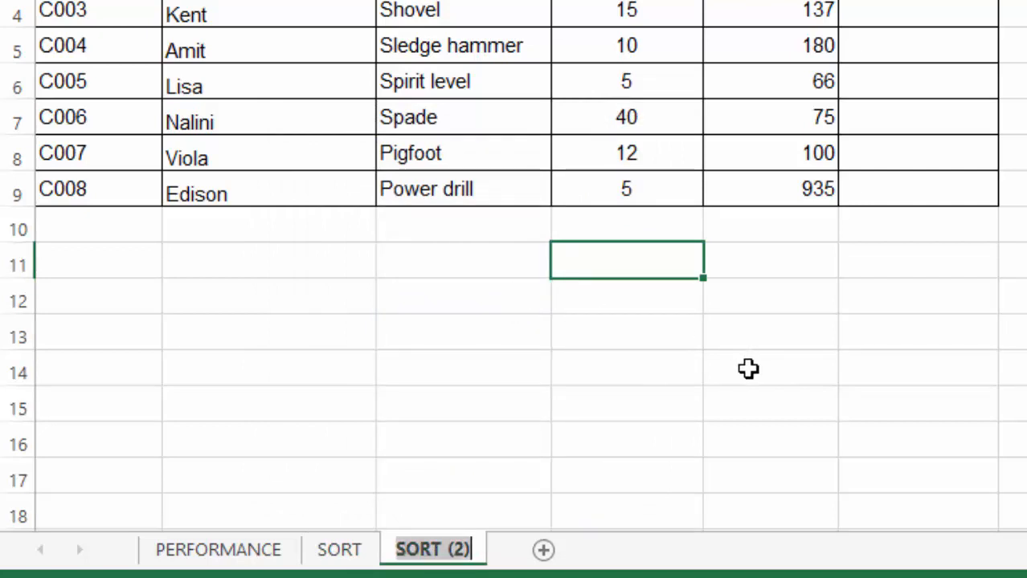
type("FILTER")
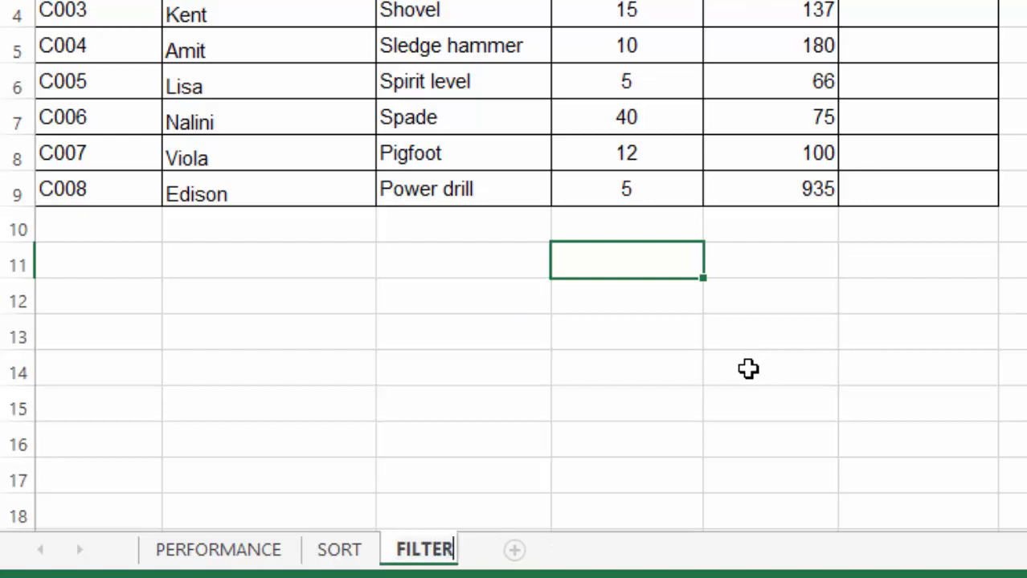
key("Return")
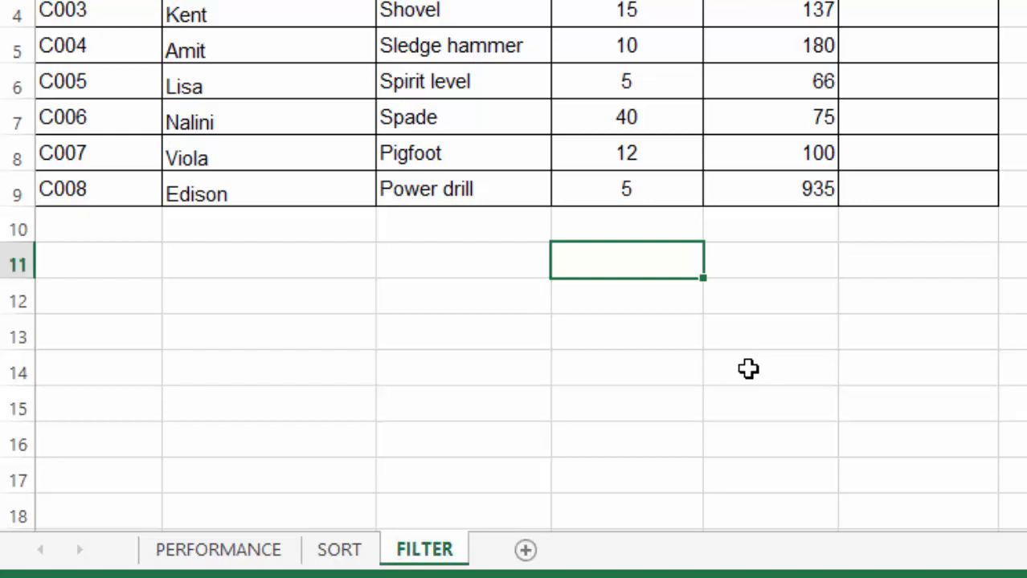
left_click(670, 324)
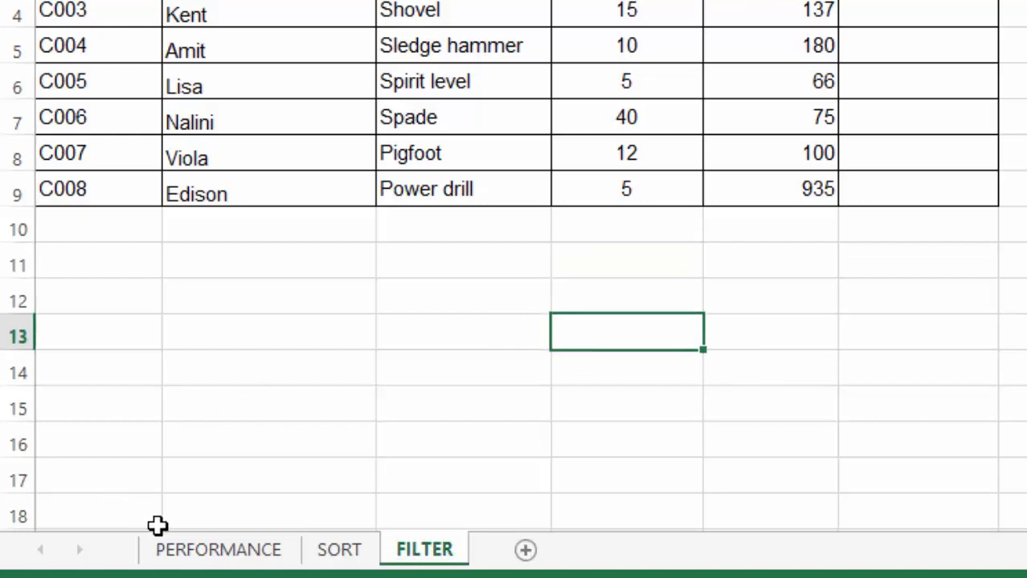
Switch to the PERFORMANCE sheet and bring its whole customer table into view.
left_click(190, 547)
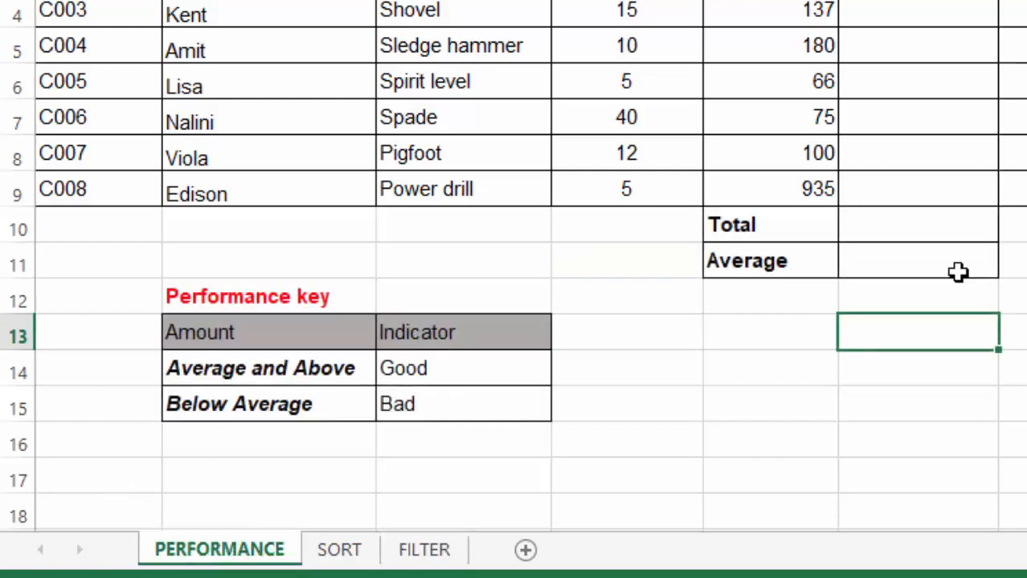
left_click(1022, 191)
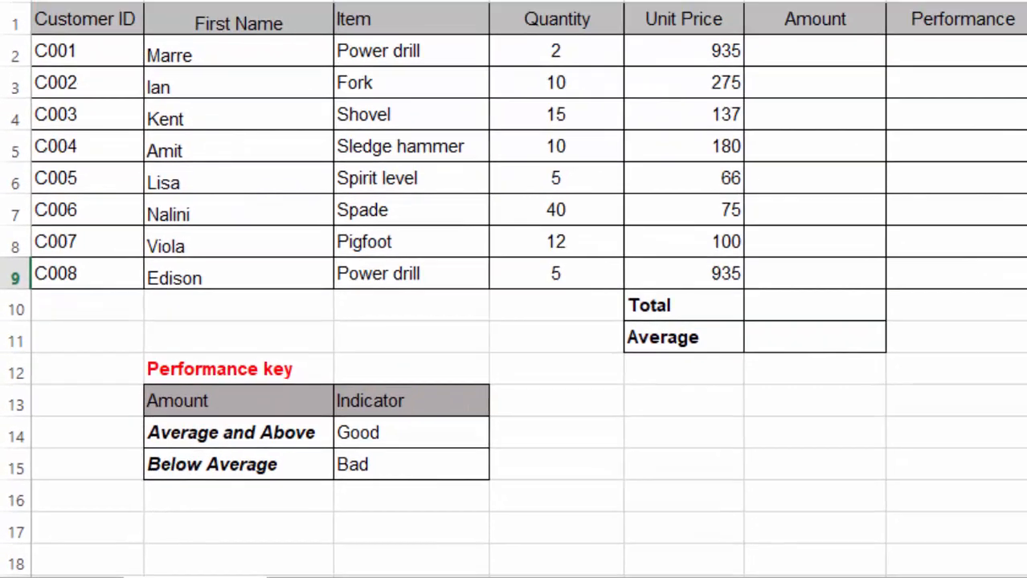
left_click(1022, 16)
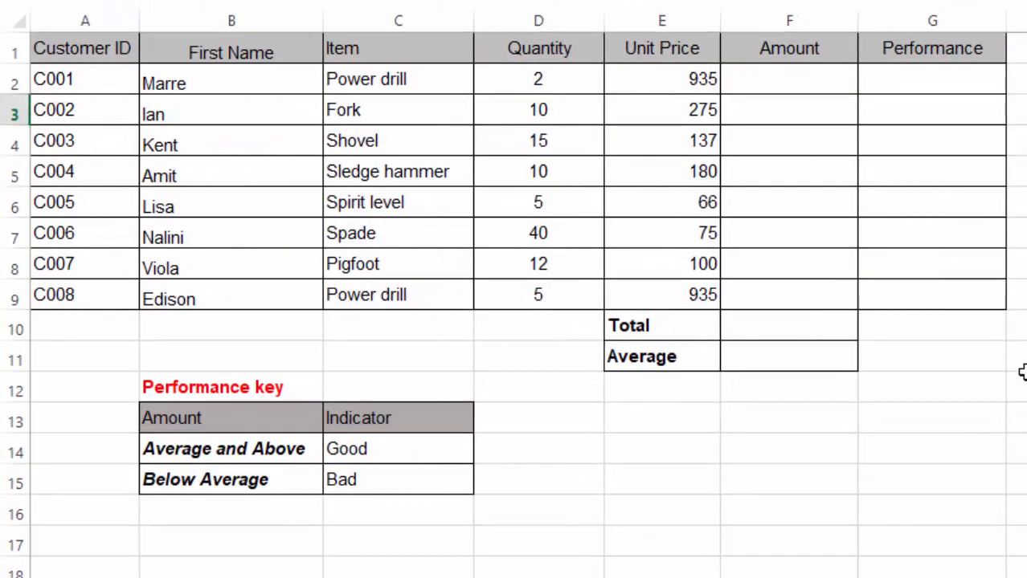
left_click(999, 381)
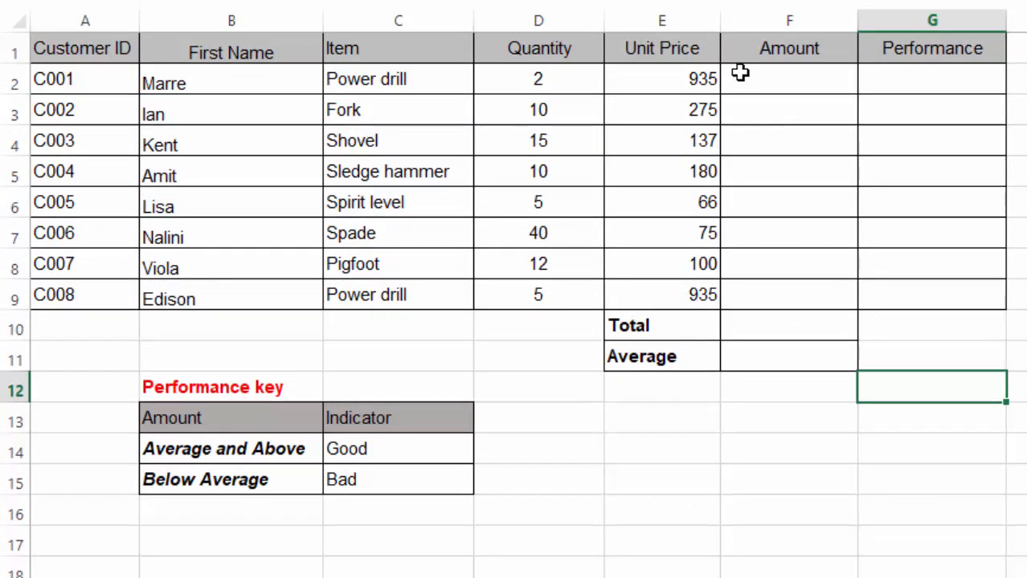
Examine the Amount cells F2 to F9 and the first row's Quantity and Unit Price cells on the PERFORMANCE sheet.
left_click(784, 71)
left_click(782, 113)
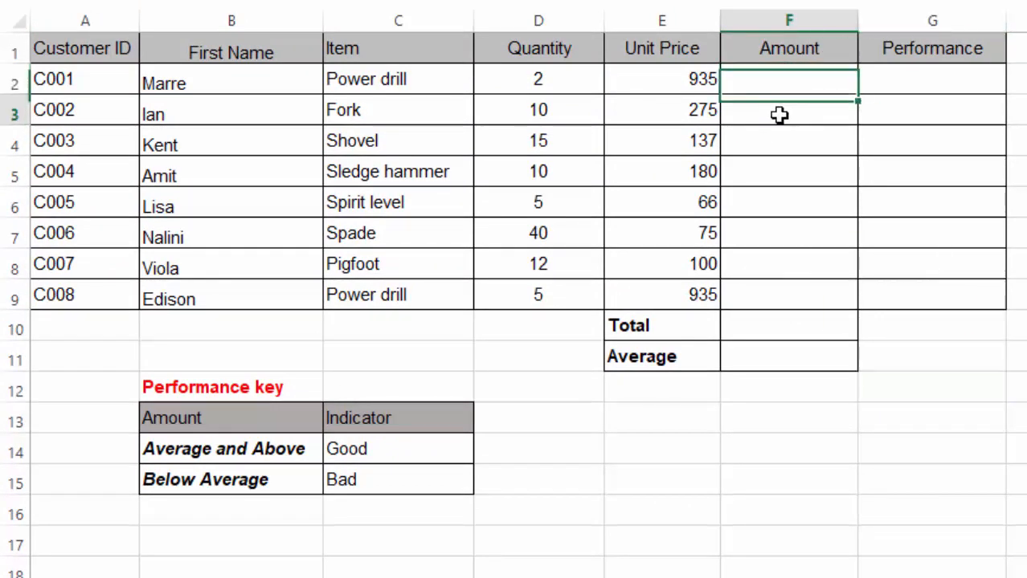
left_click(778, 147)
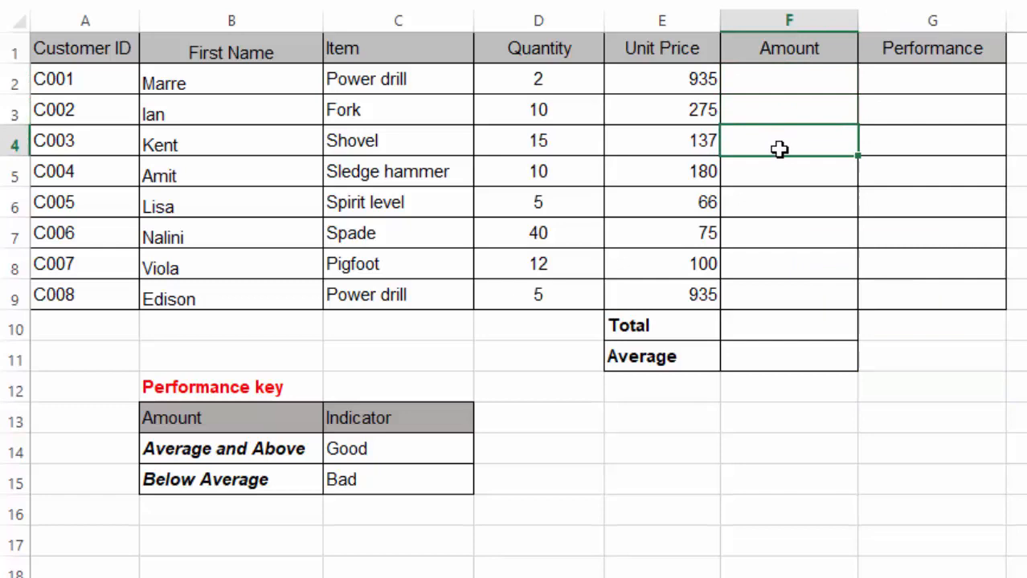
left_click(787, 201)
left_click(778, 239)
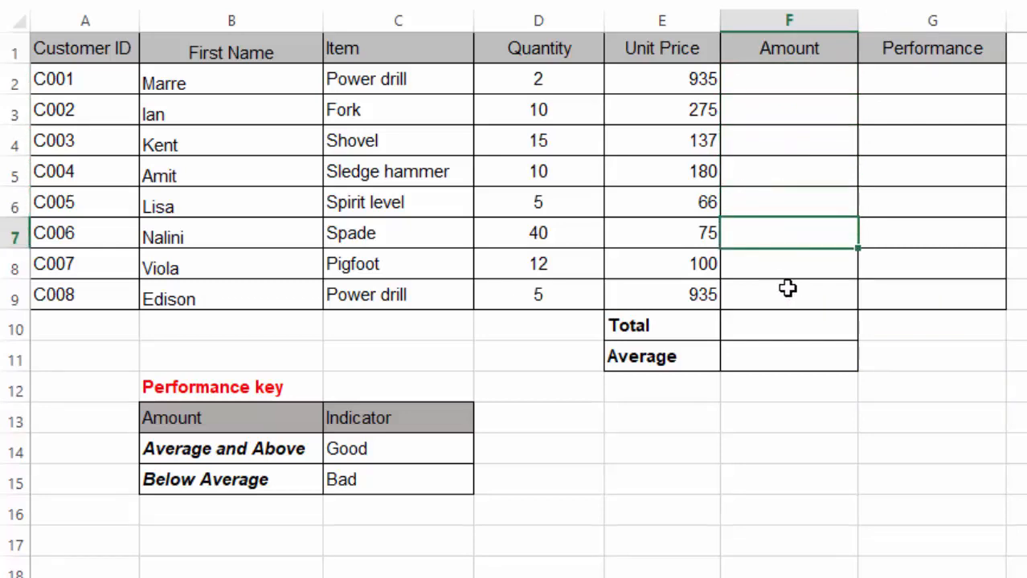
left_click(785, 267)
left_click(787, 291)
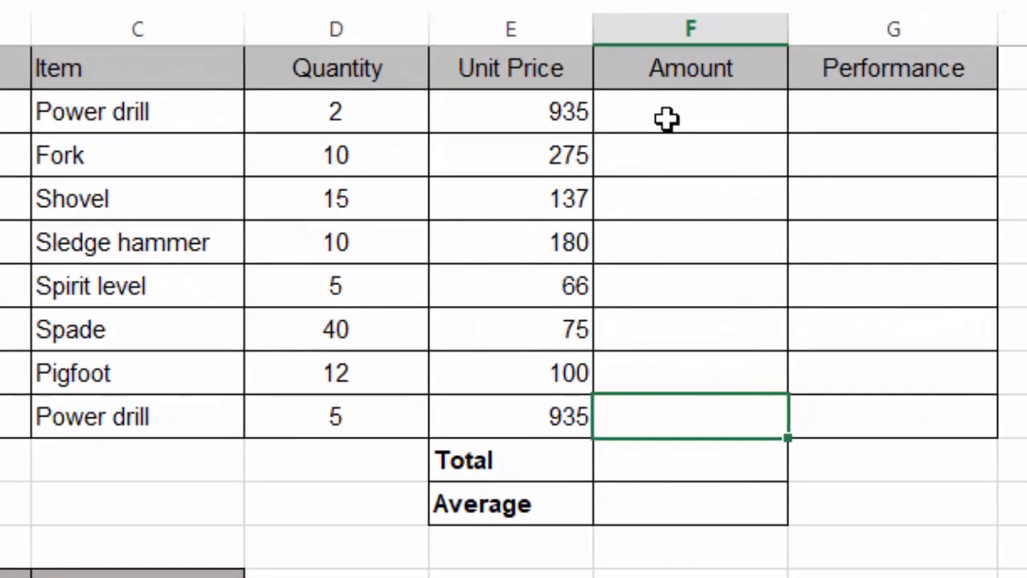
left_click(672, 102)
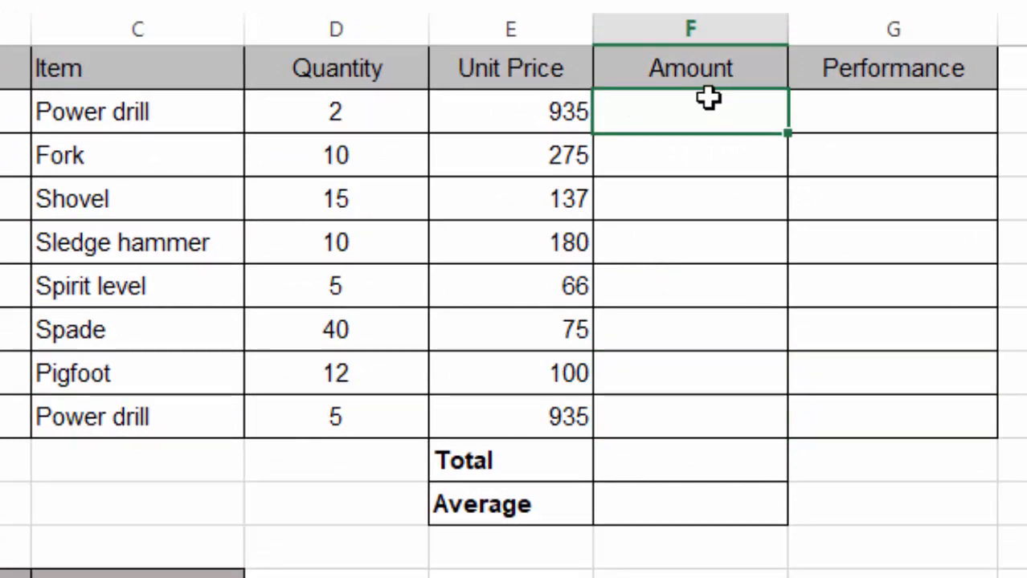
left_click(320, 110)
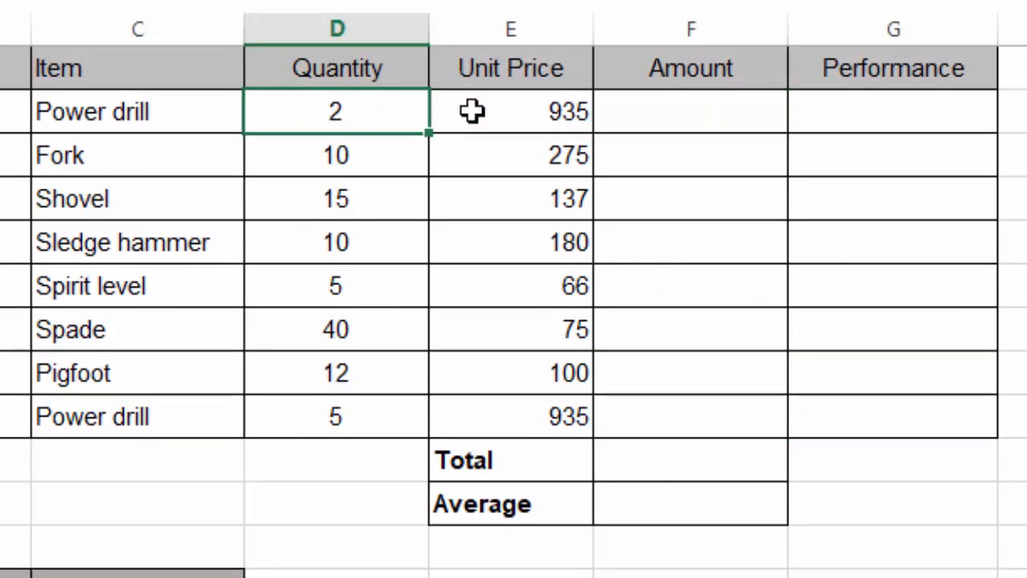
left_click(529, 107)
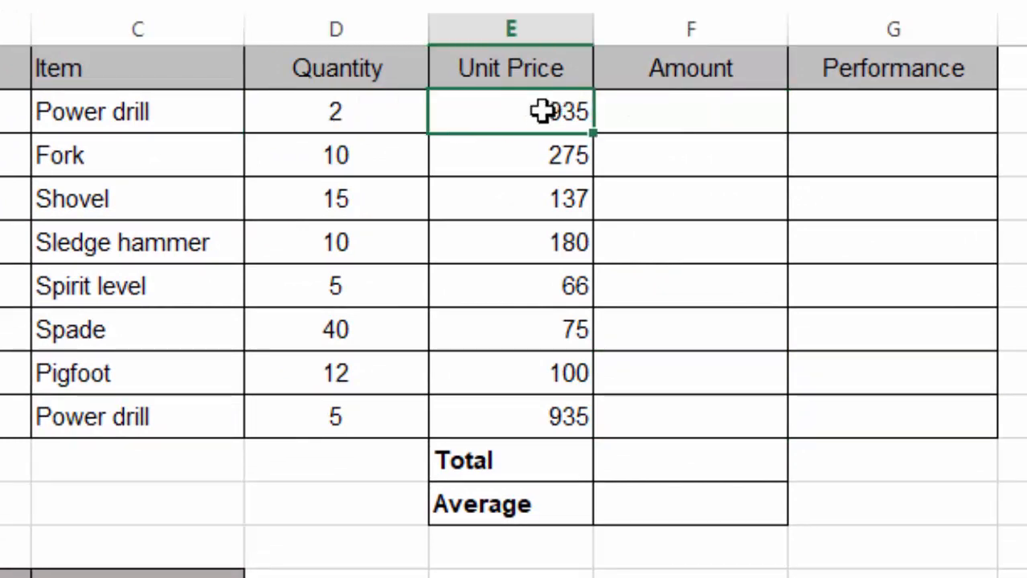
Calculate the first customer's amount in cell F2 by multiplying quantity by unit price with the formula =D2*E2.
left_click(683, 117)
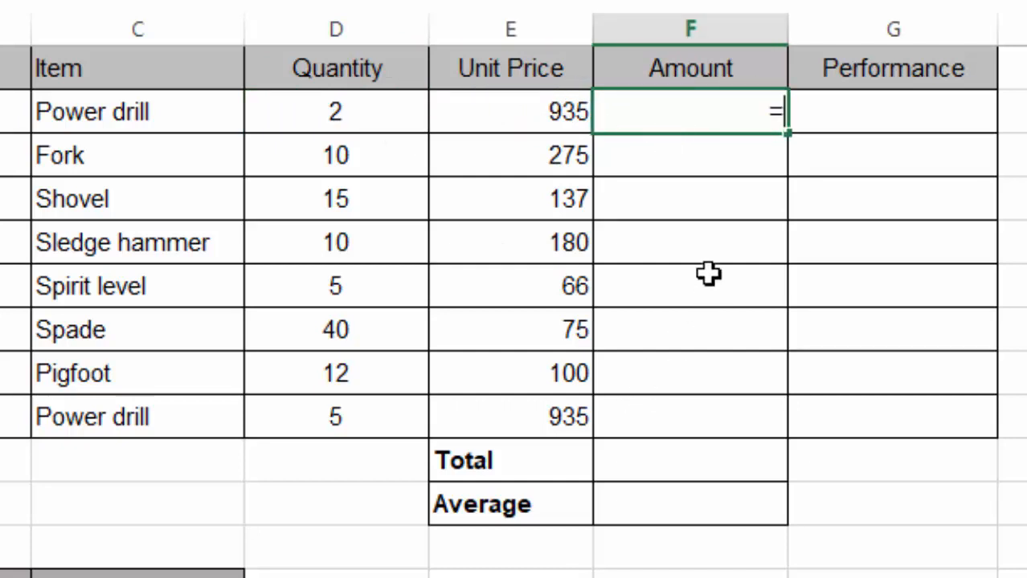
type("=")
left_click(337, 114)
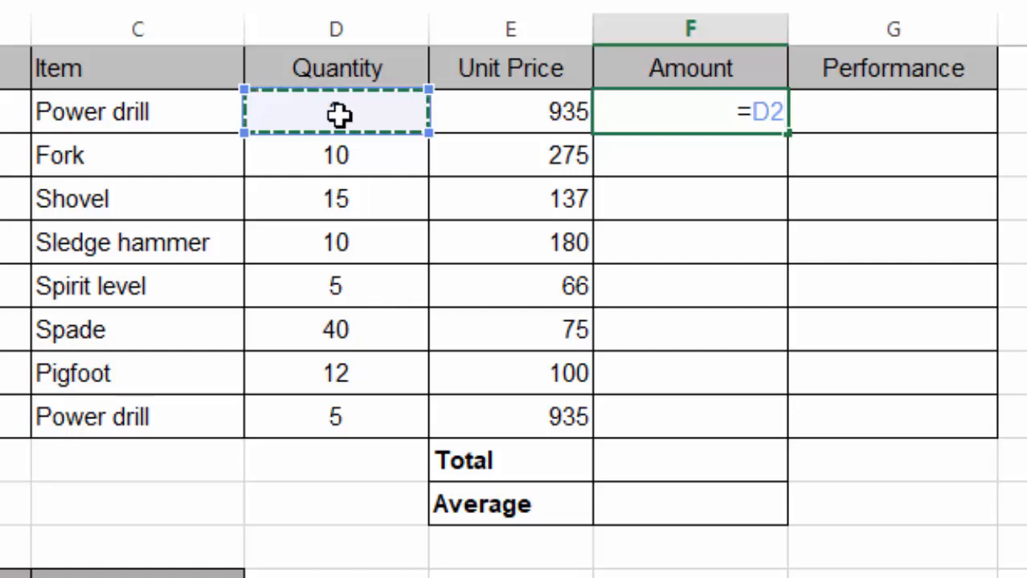
type("*")
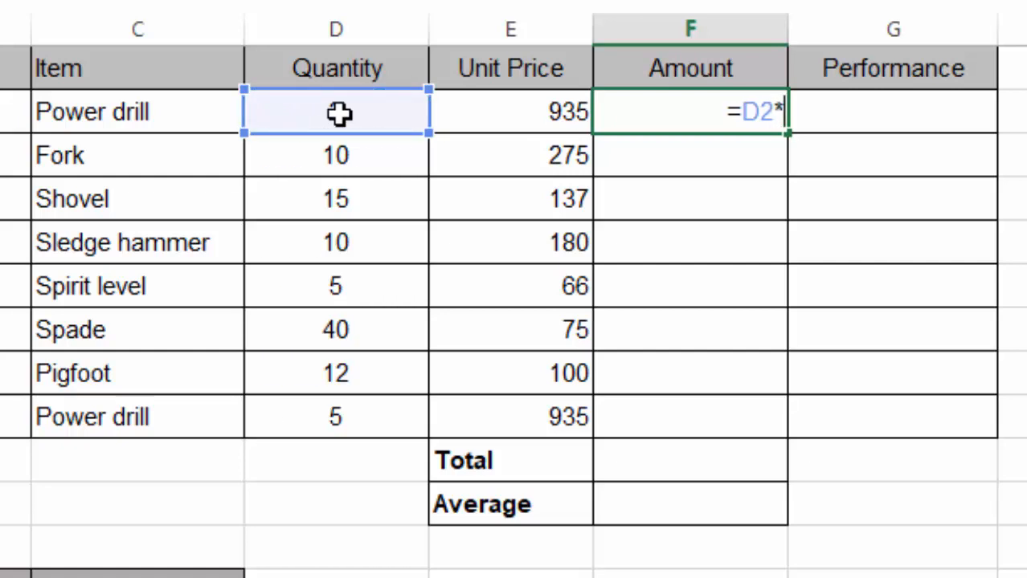
left_click(511, 118)
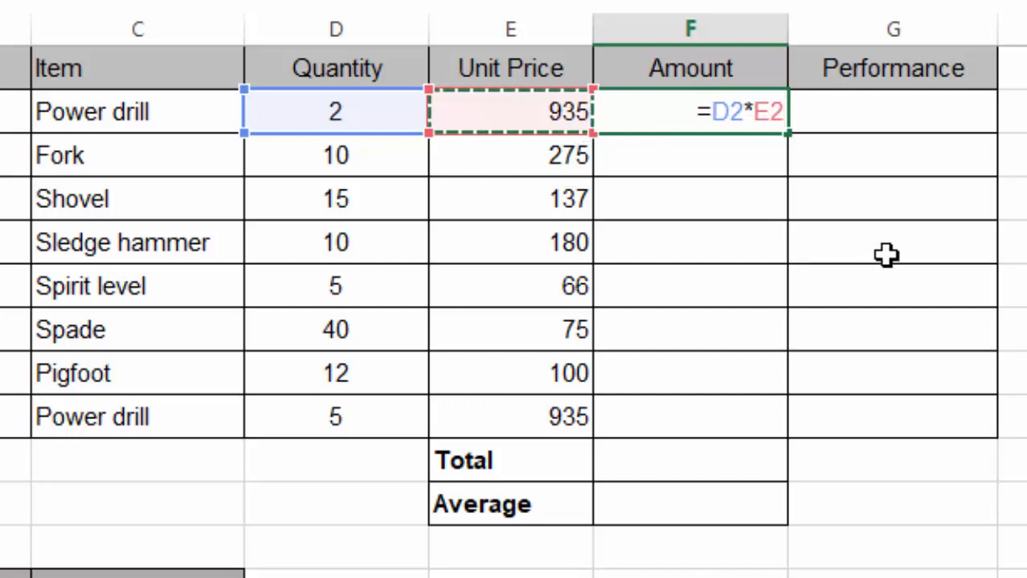
key("Return")
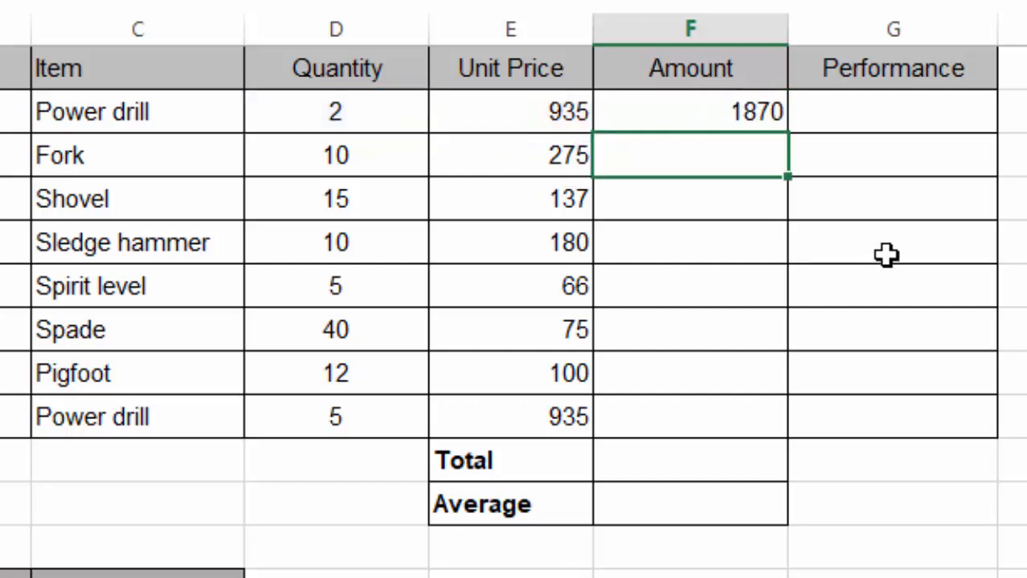
Fill the Amount formula from cell F2 down through cell F9.
left_click(704, 114)
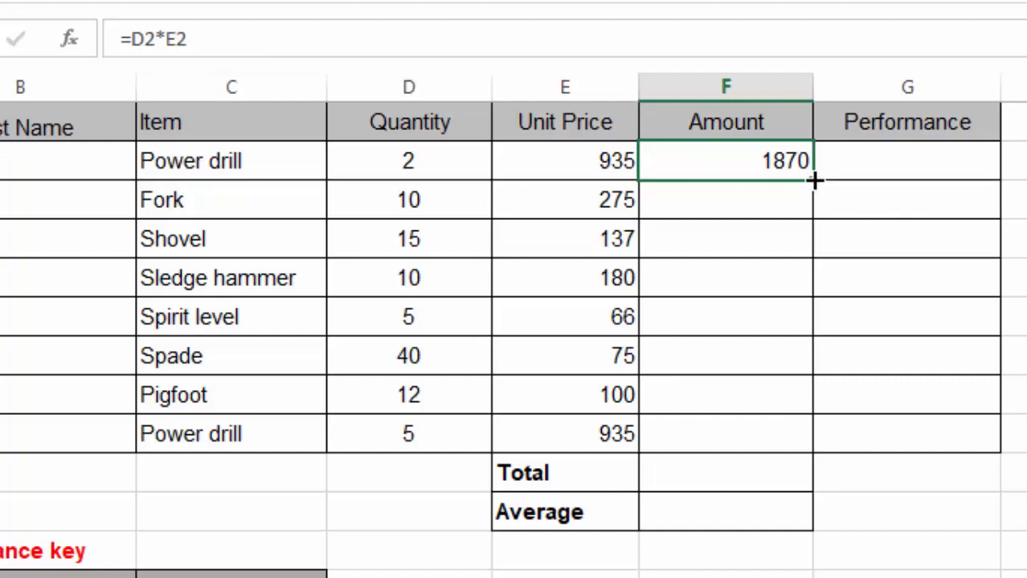
left_click_drag(814, 181, 830, 443)
left_click(1026, 199)
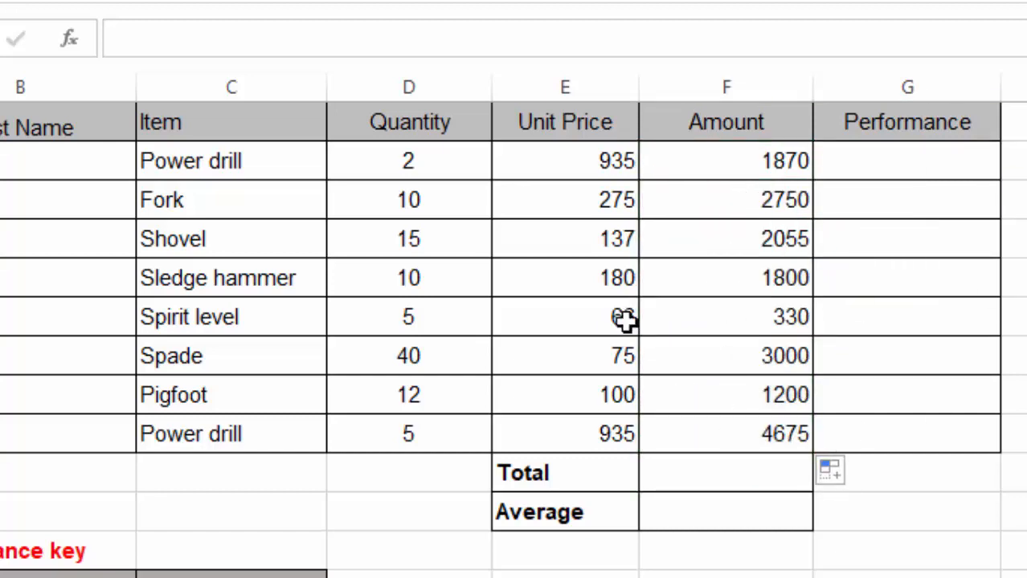
Check the quantities, unit prices and calculated amounts of the Spirit level, Spade and Pigfoot rows.
left_click(386, 315)
left_click(583, 309)
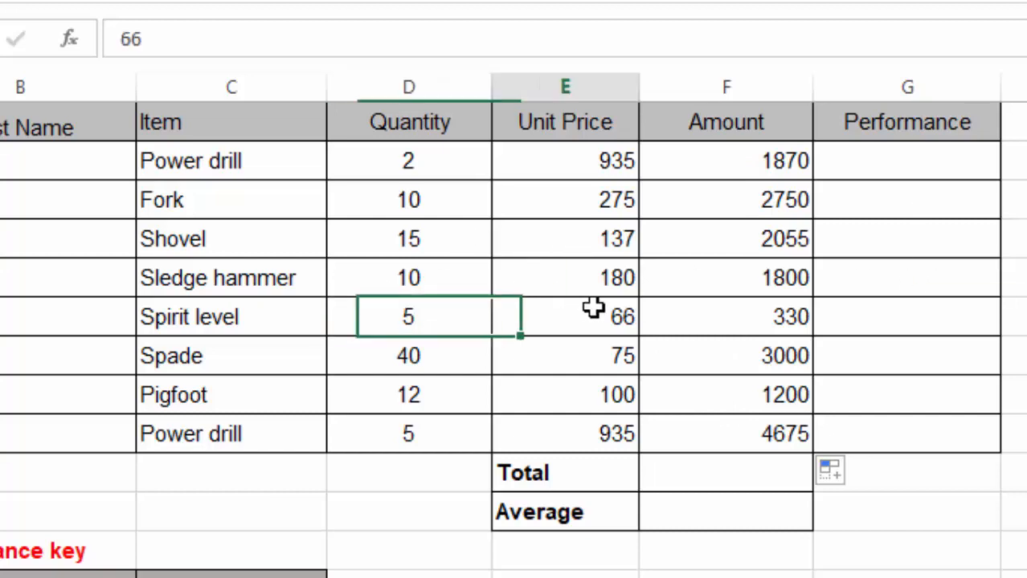
left_click(394, 358)
left_click(530, 355)
left_click(747, 353)
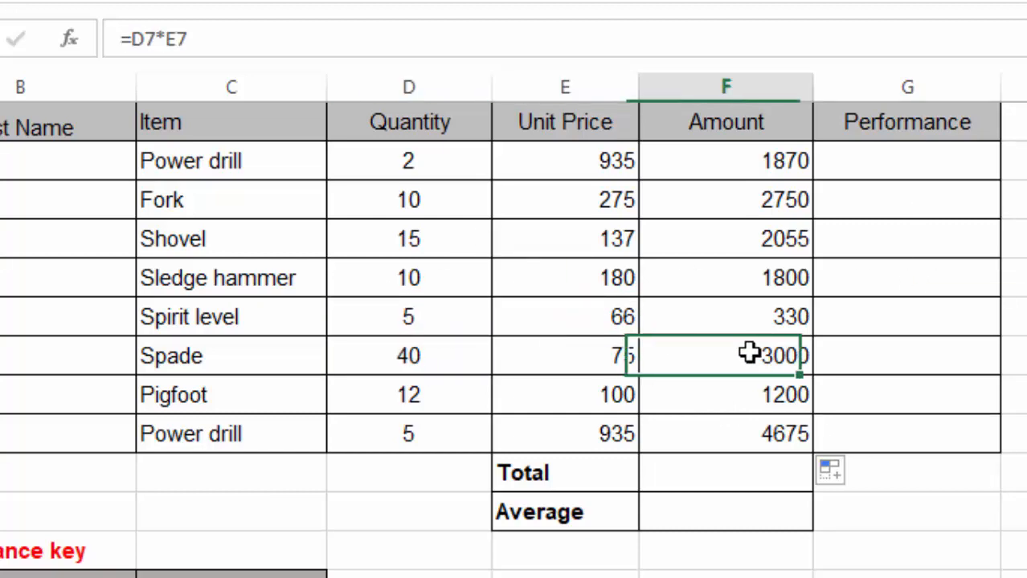
left_click(434, 397)
left_click(623, 394)
left_click(763, 394)
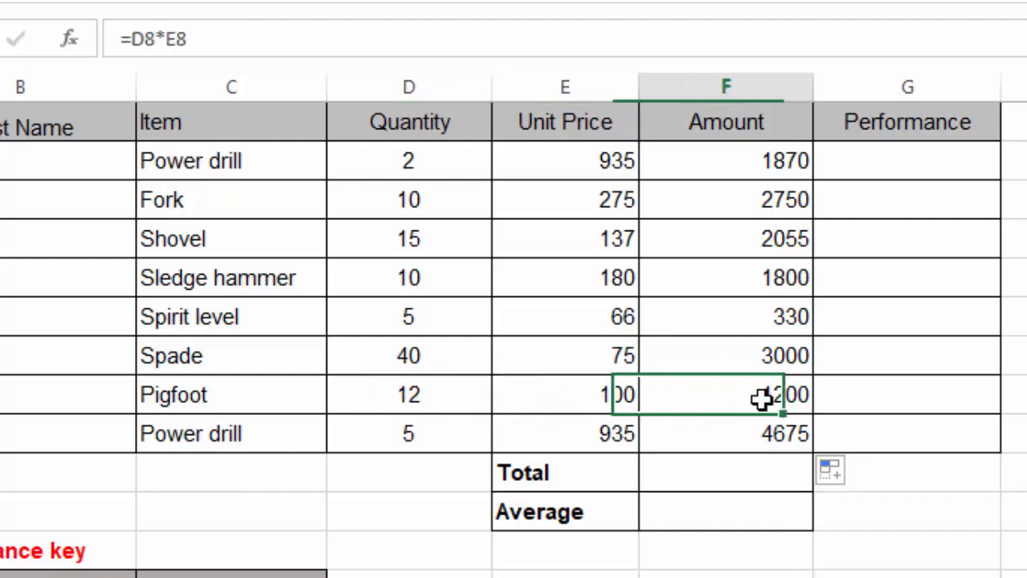
Total the Amount column in cell F10 with the formula =SUM(F2:F9), and check the entered formula.
left_click(731, 473)
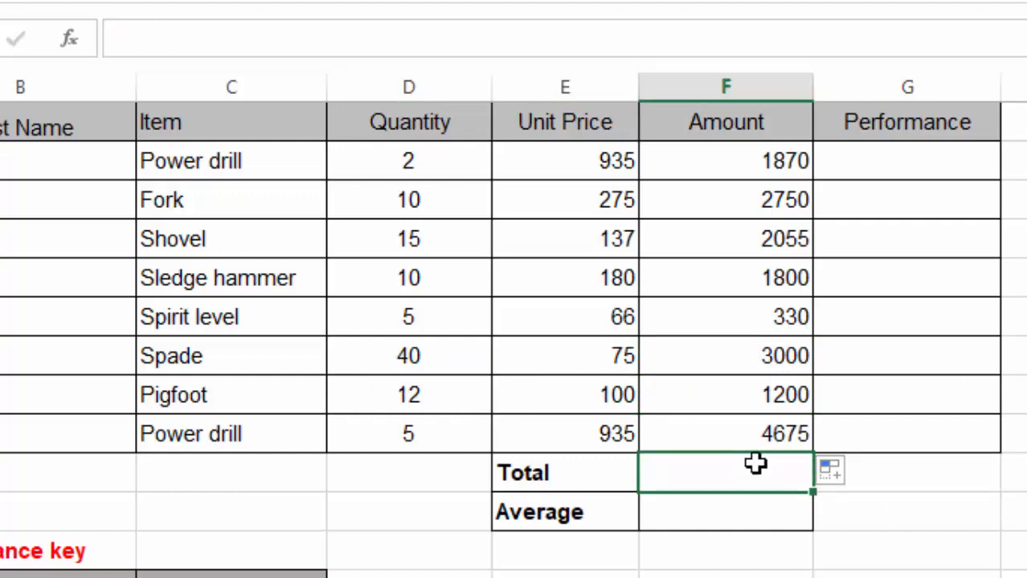
type("=S")
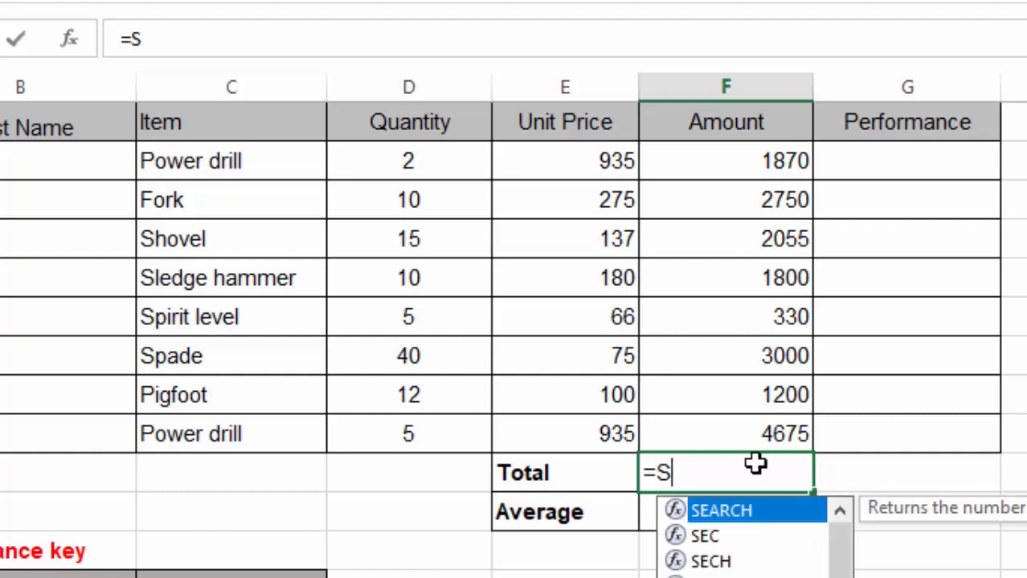
type("U")
type("M")
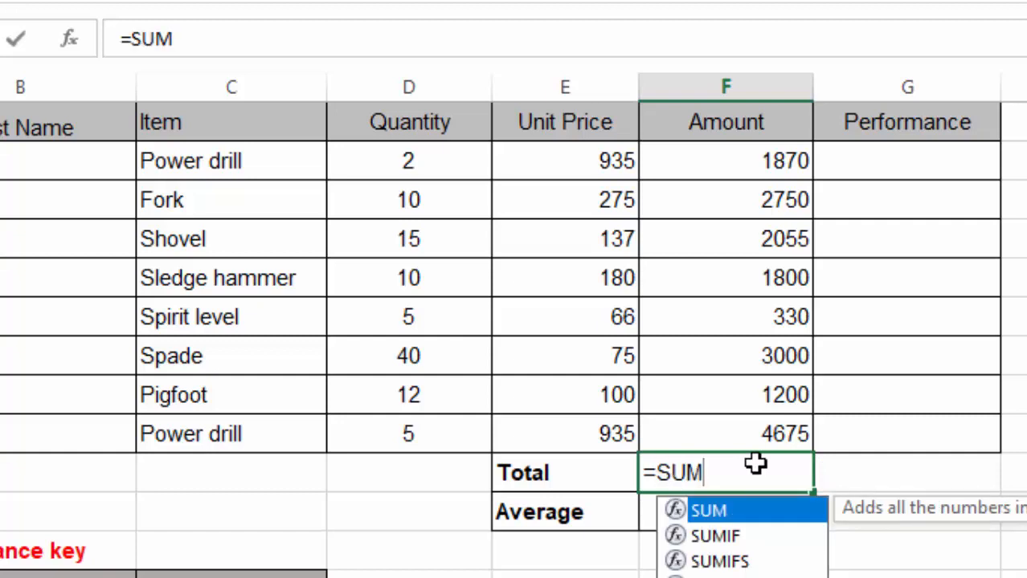
double_click(744, 511)
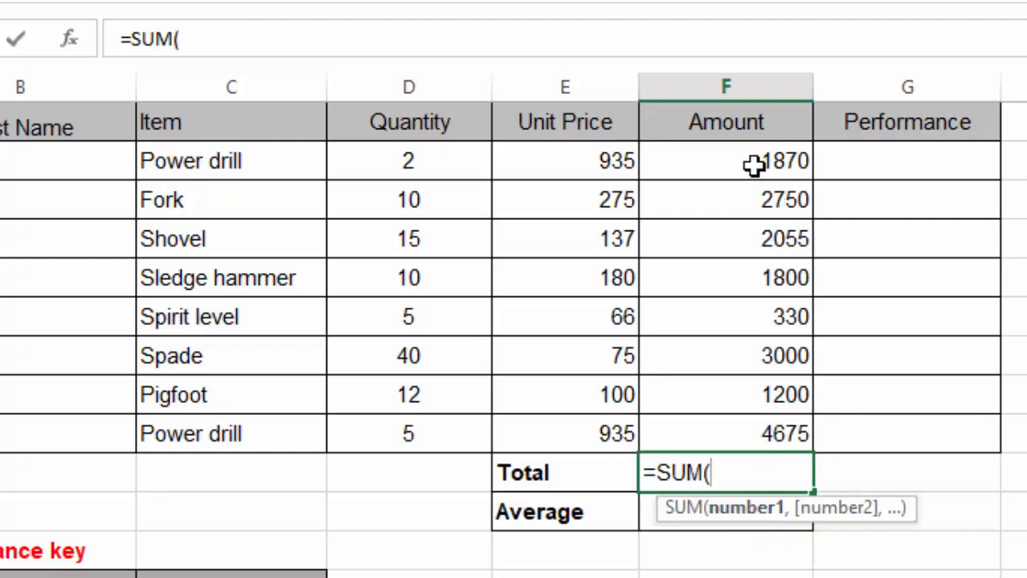
left_click_drag(753, 166, 747, 431)
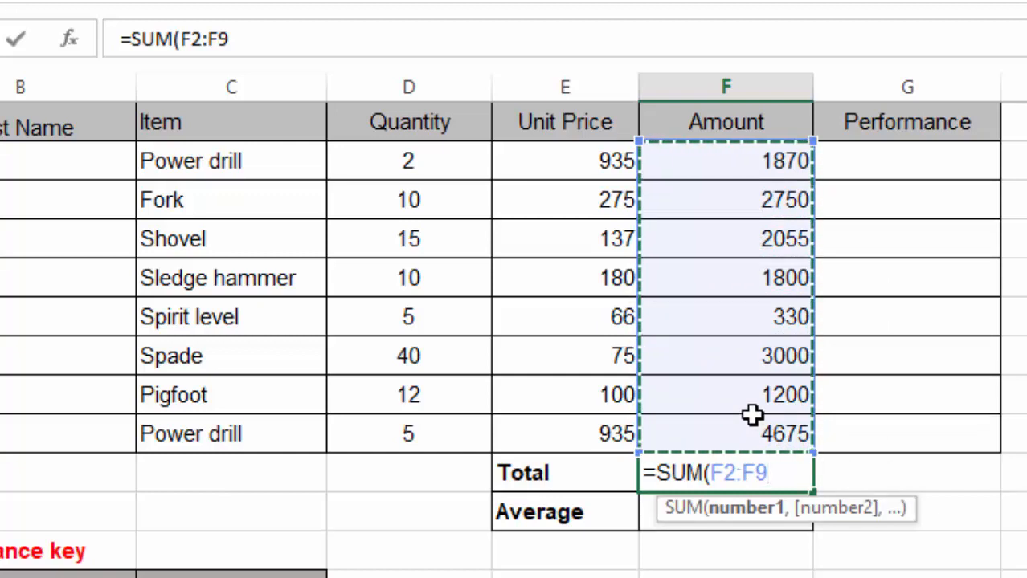
key("Return")
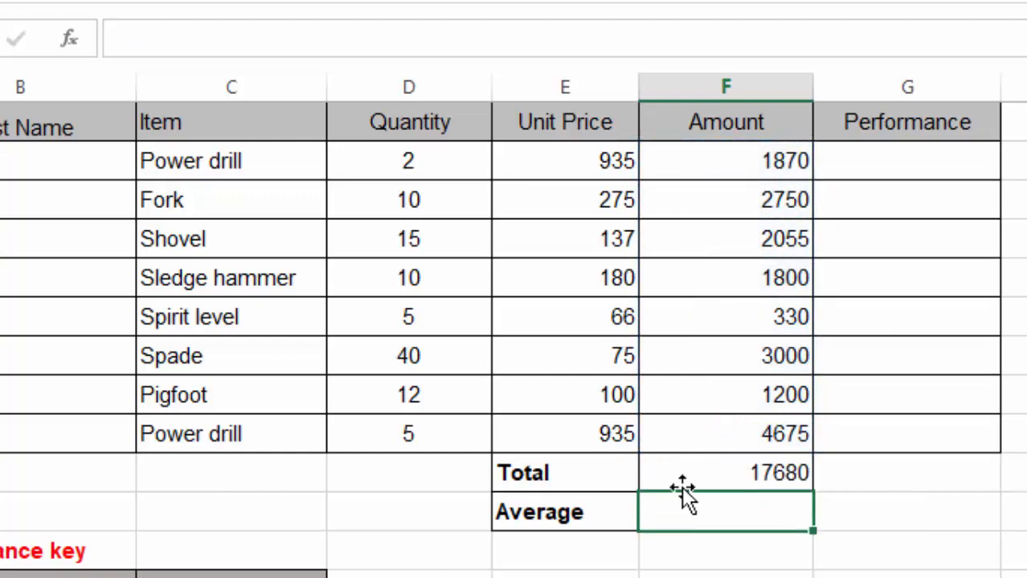
left_click(716, 473)
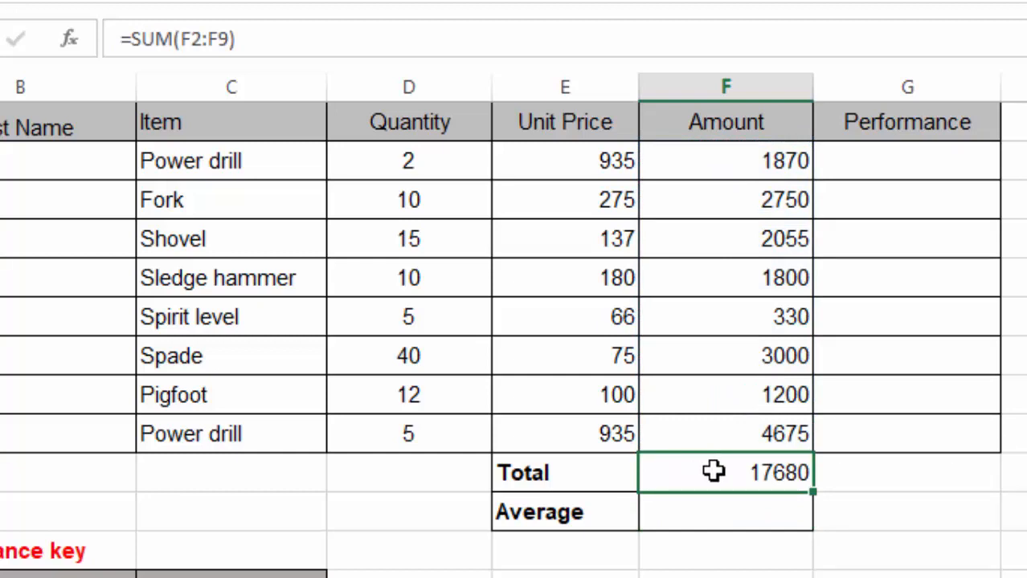
Calculate the average of the Amount column in cell F11 with the formula =AVERAGE(F2:F9).
left_click(916, 469)
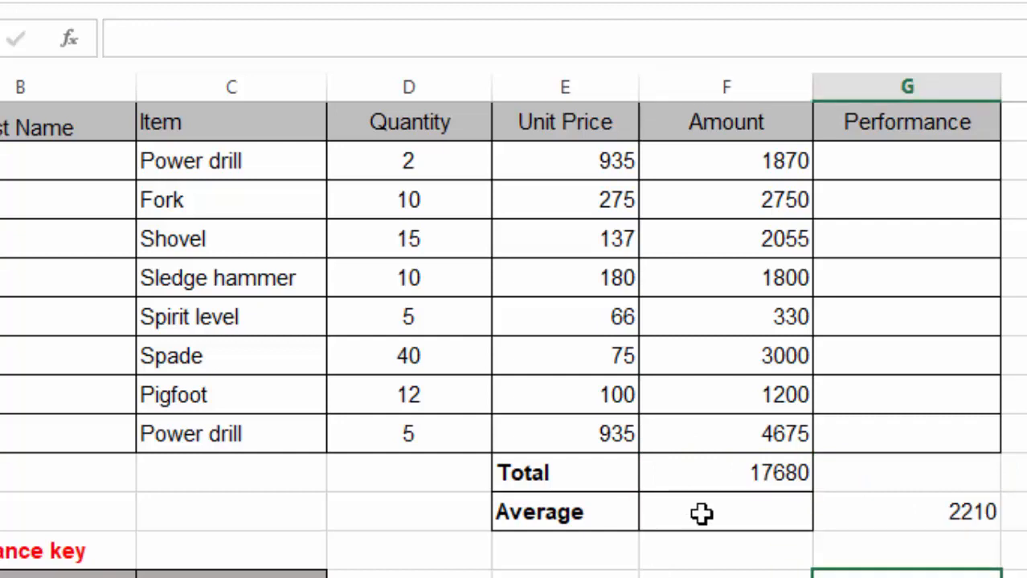
left_click(702, 516)
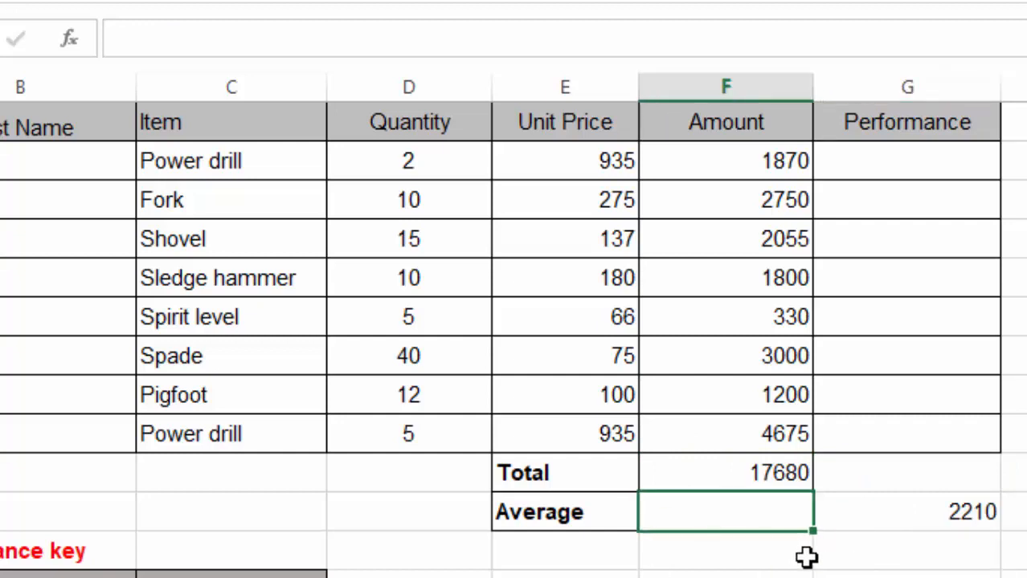
type("=AVERA")
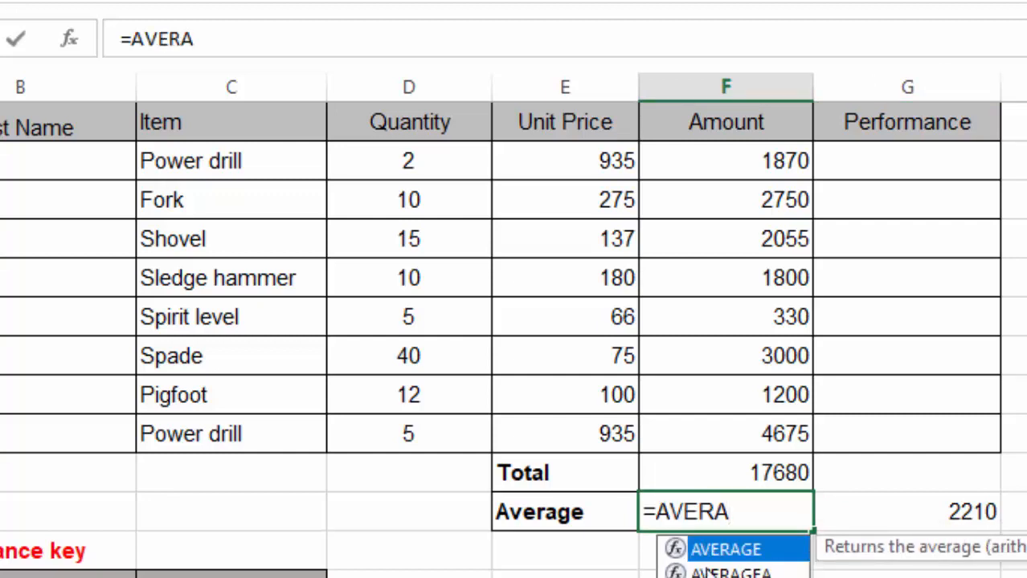
double_click(743, 553)
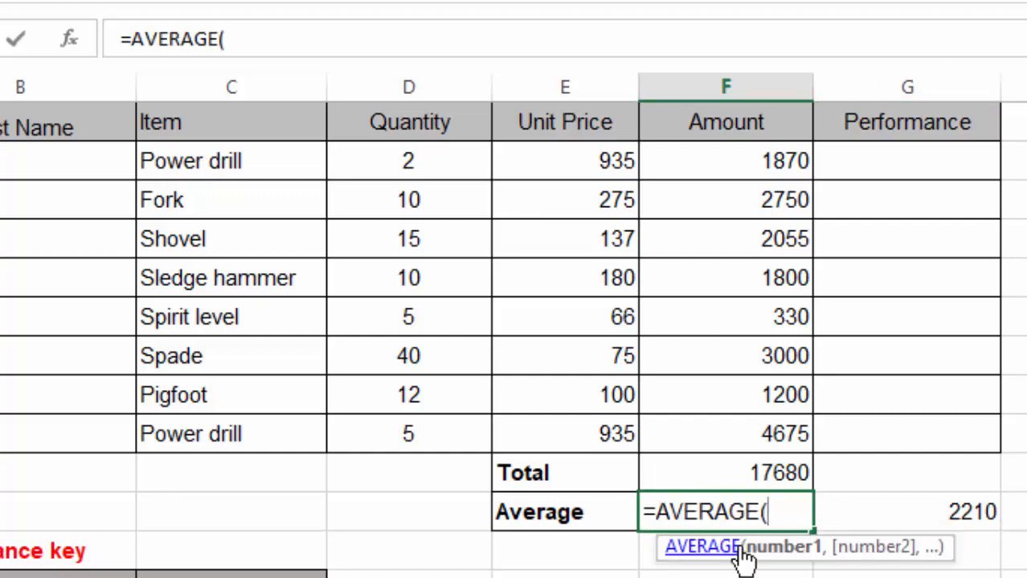
left_click_drag(751, 158, 762, 434)
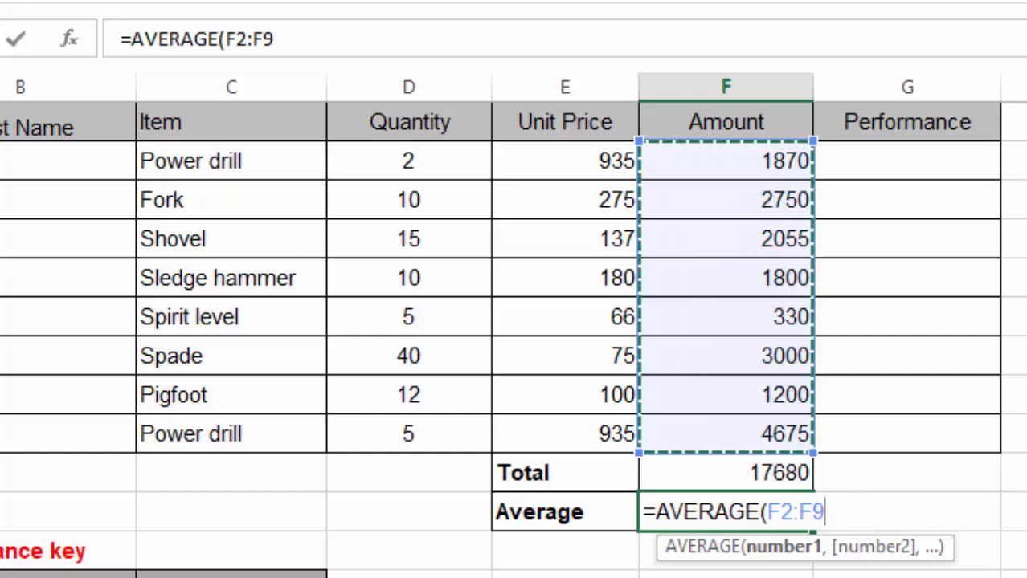
key("Return")
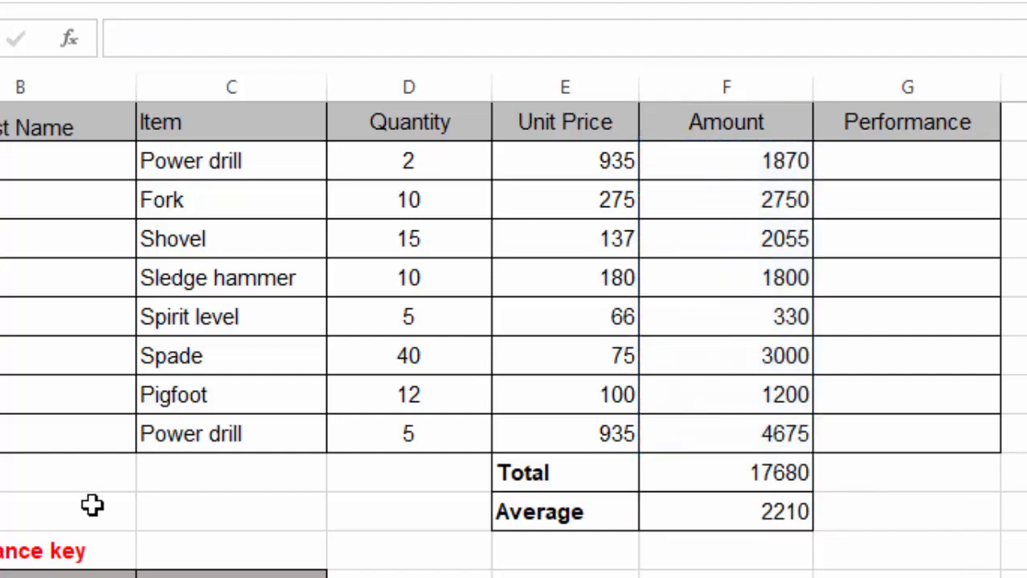
Review the Performance column against the average amount and the Performance key's criteria and indicators.
left_click(885, 163)
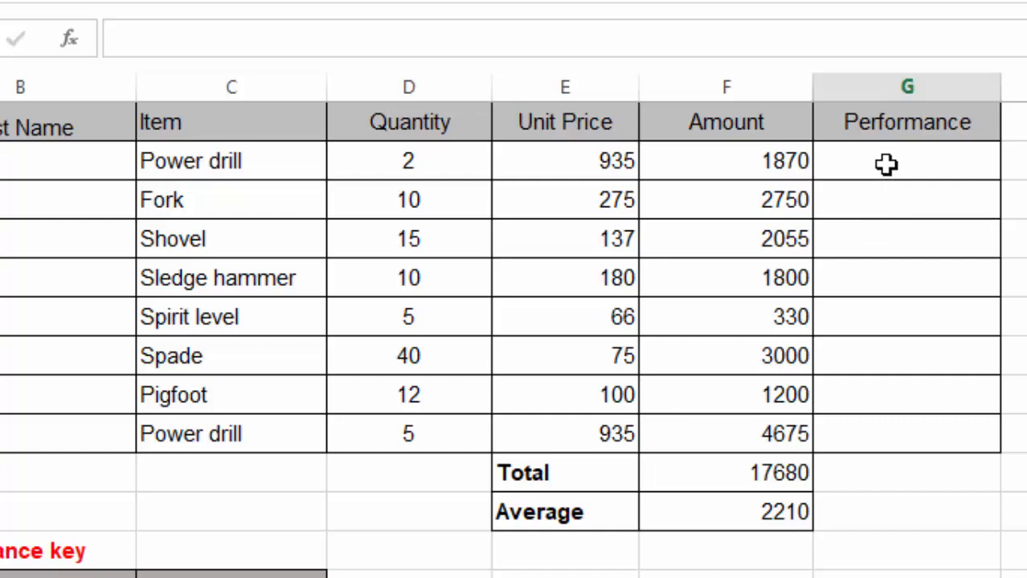
left_click(900, 209)
left_click(898, 245)
left_click(900, 162)
left_click(900, 162)
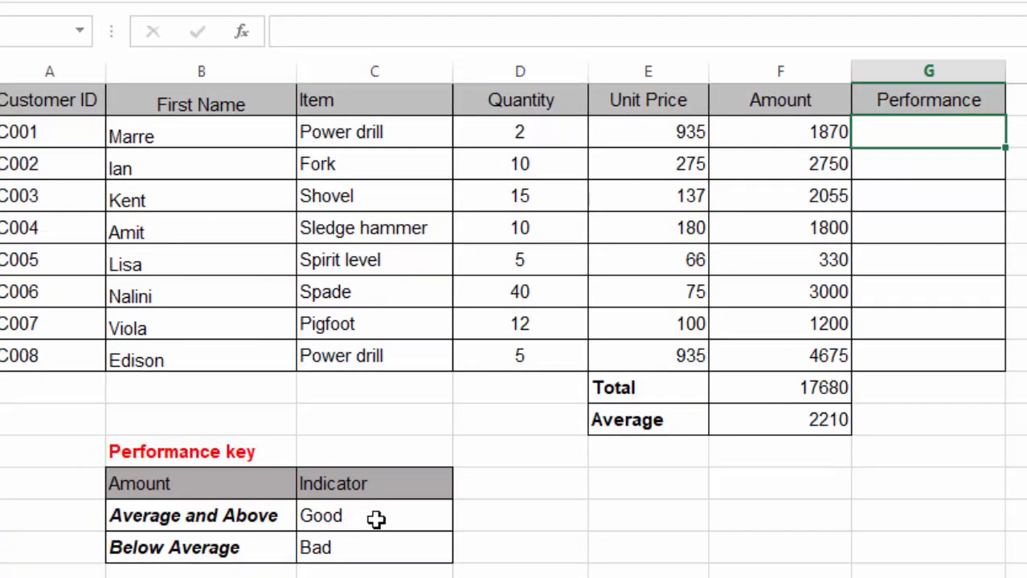
left_click(352, 518)
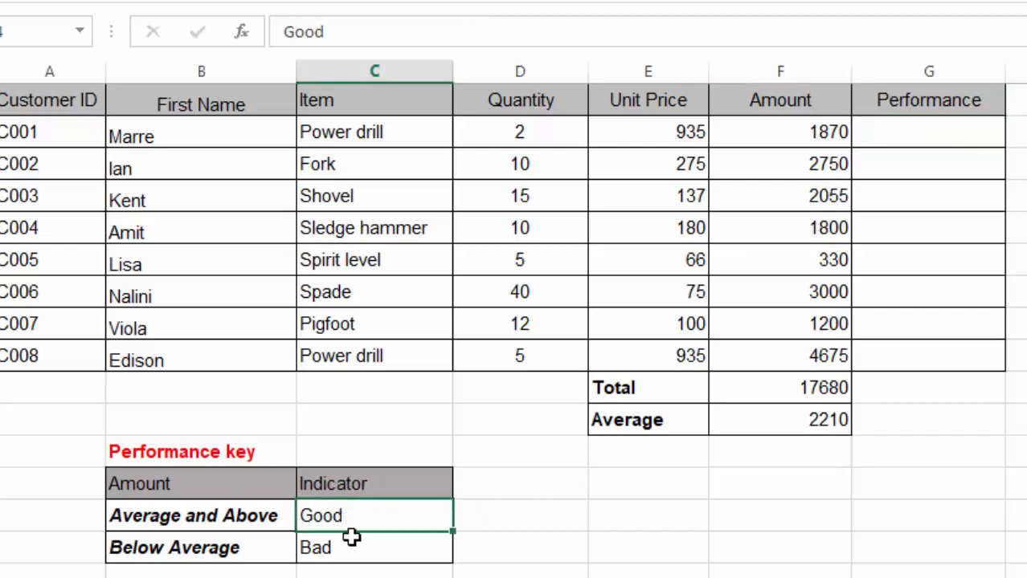
left_click(346, 550)
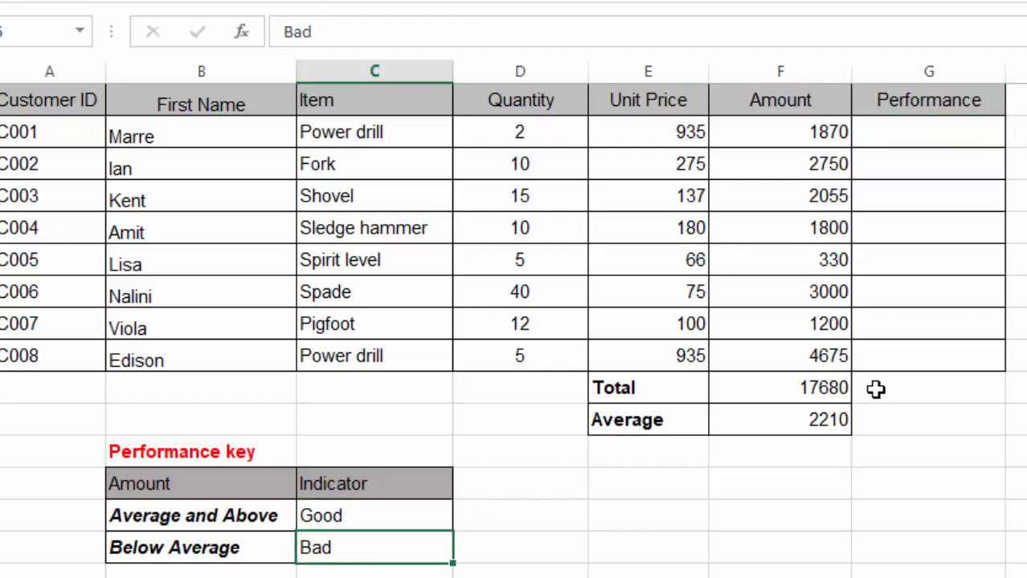
left_click(805, 422)
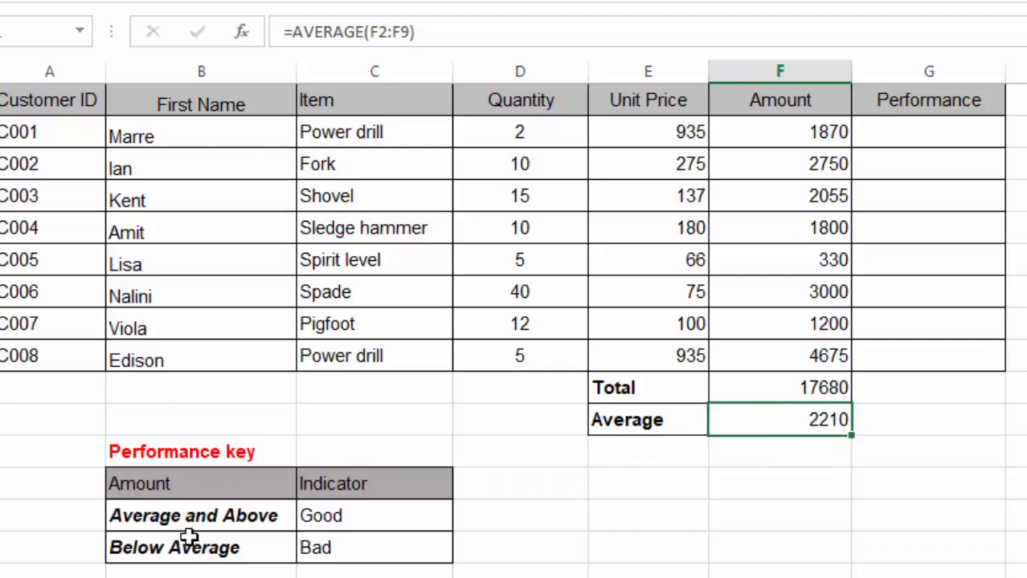
left_click(911, 134)
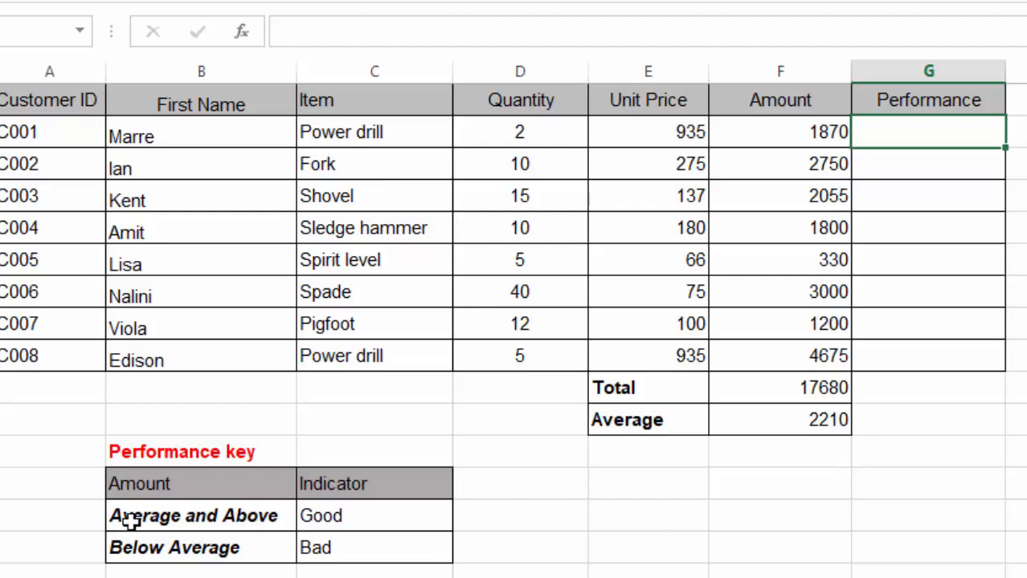
left_click(378, 515)
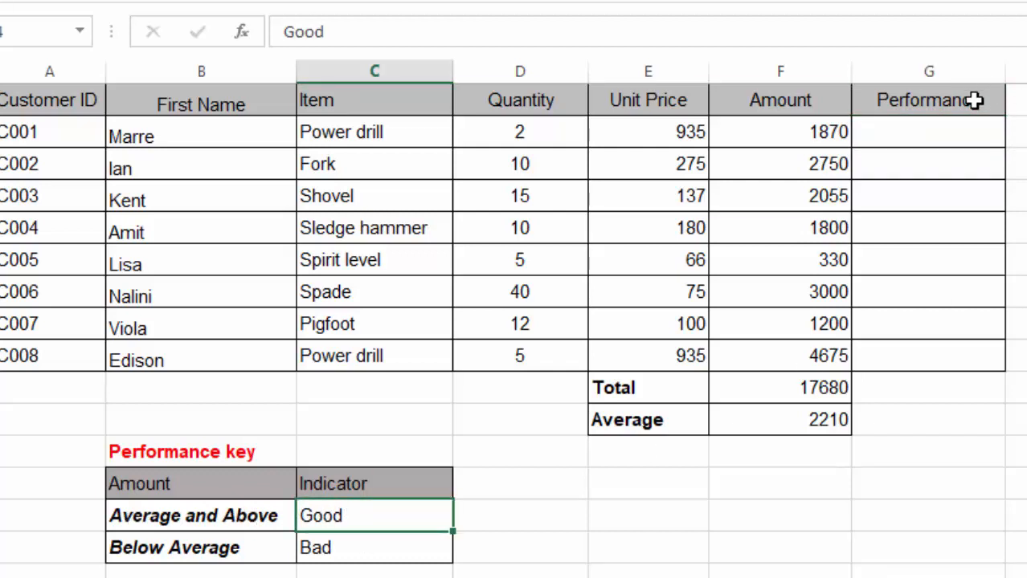
left_click(194, 550)
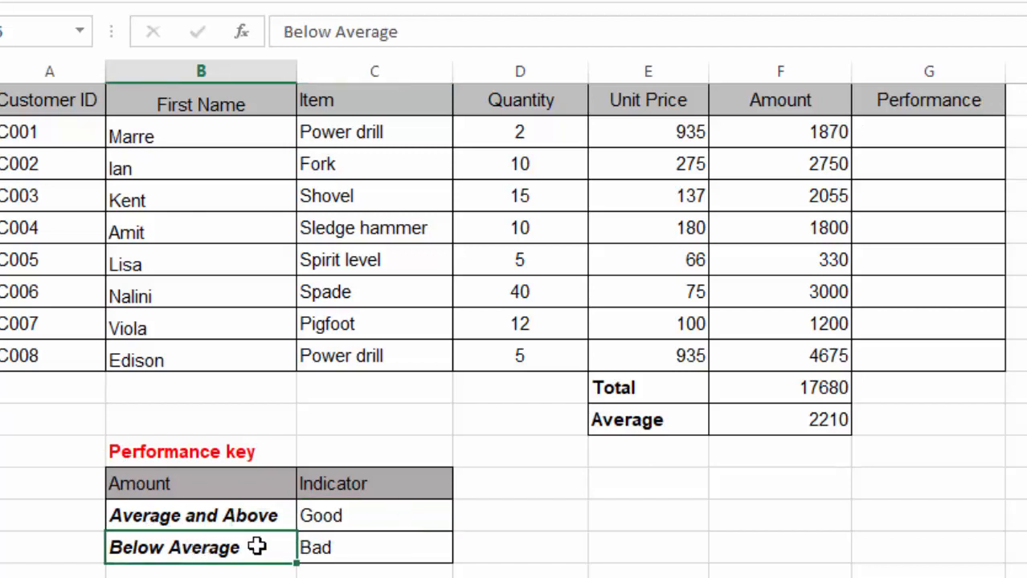
left_click(335, 548)
left_click(936, 269)
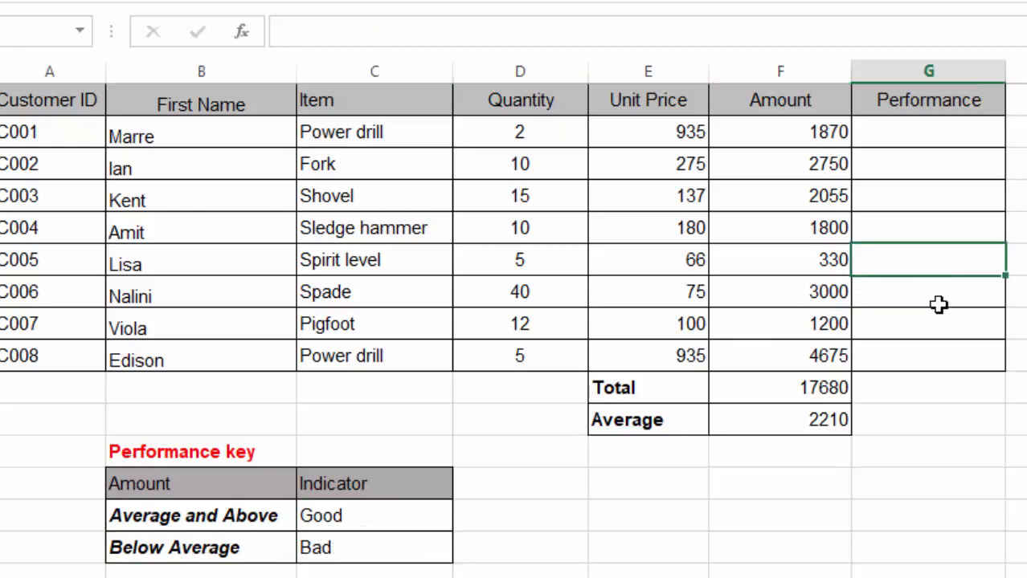
left_click(938, 305)
left_click(926, 327)
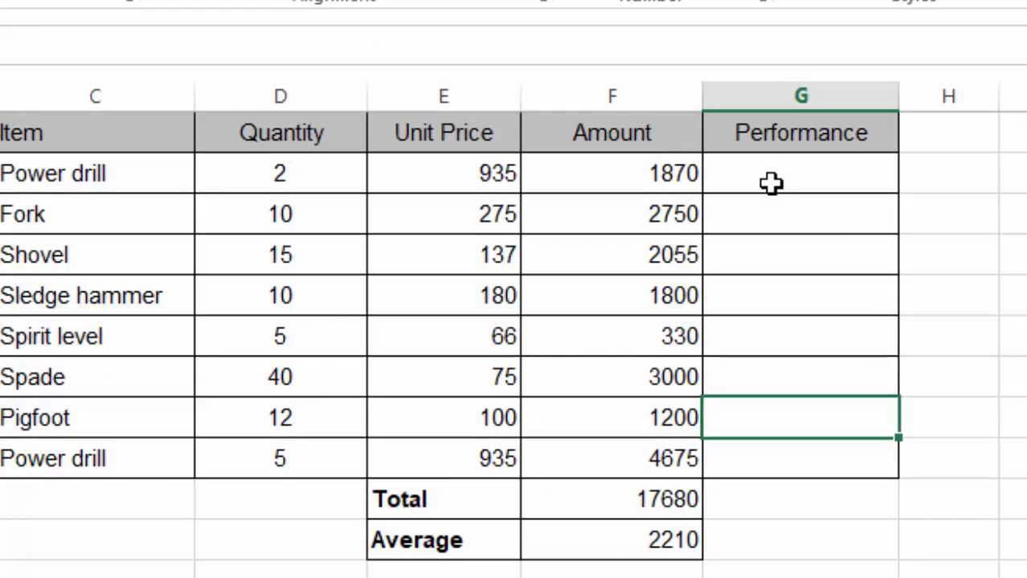
Start an IF formula in cell G2 that tests whether the first customer's amount reaches the average, F2>=F11.
left_click(771, 183)
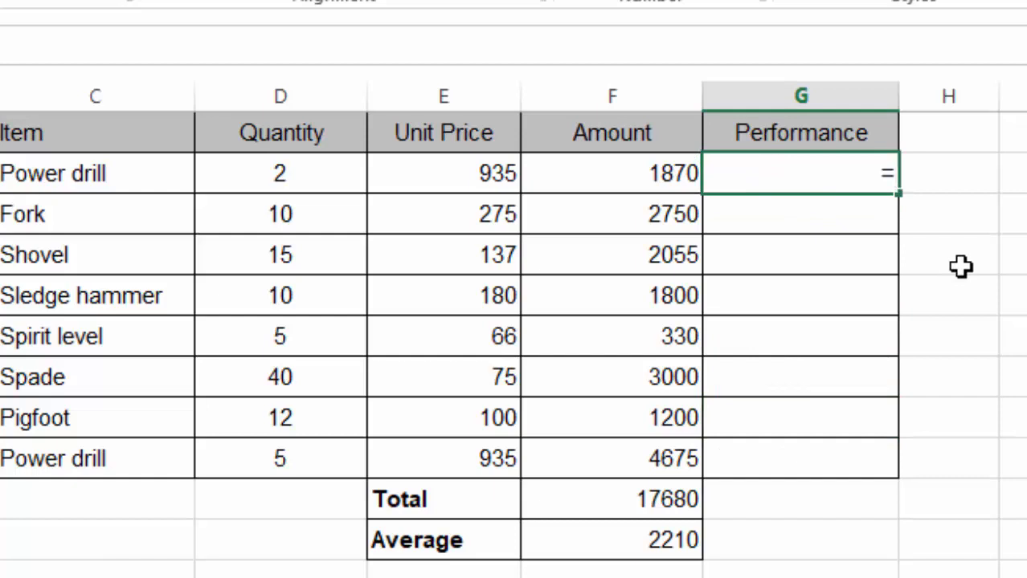
type("=if")
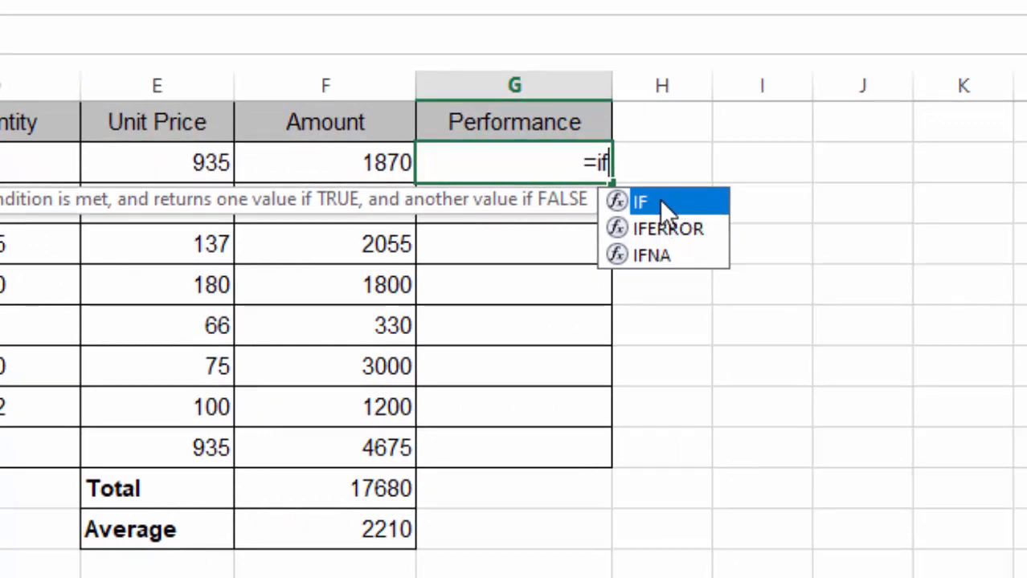
double_click(660, 200)
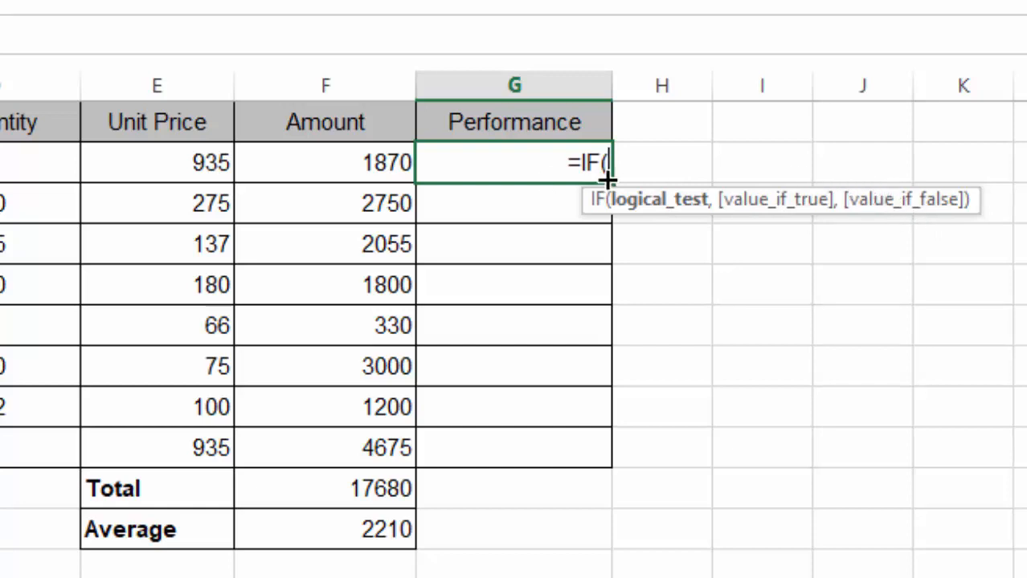
left_click(349, 164)
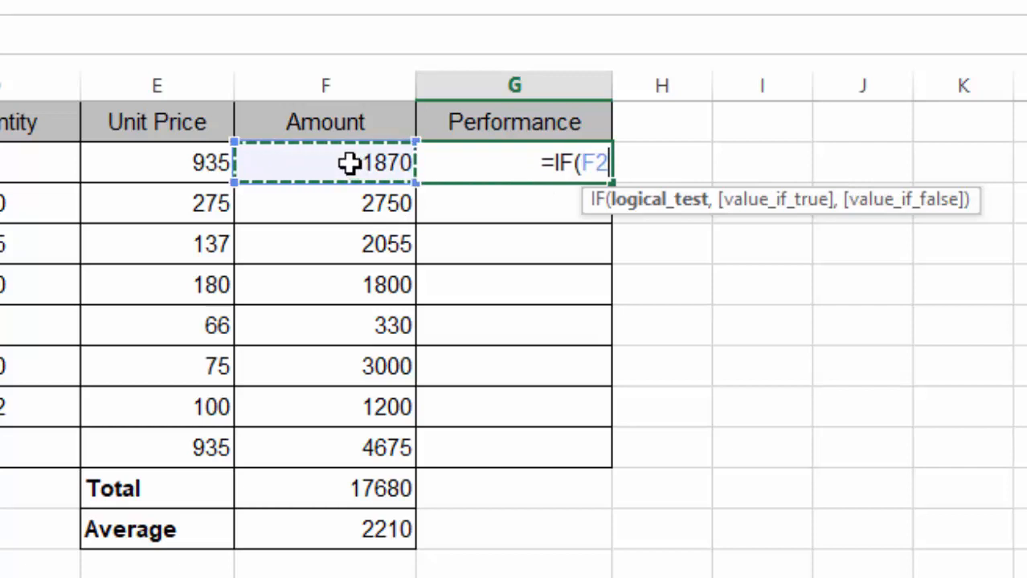
type(">=")
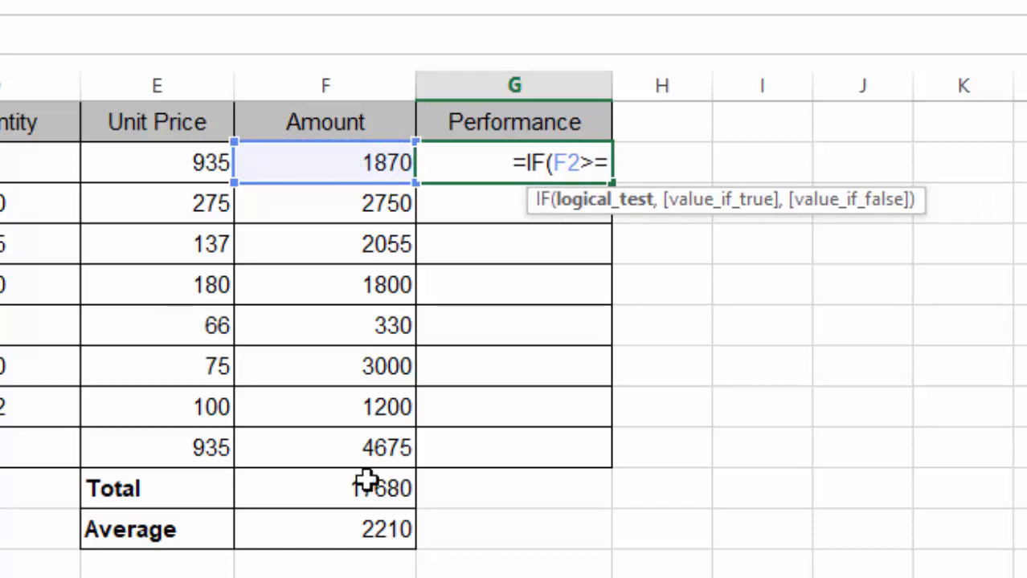
left_click(349, 528)
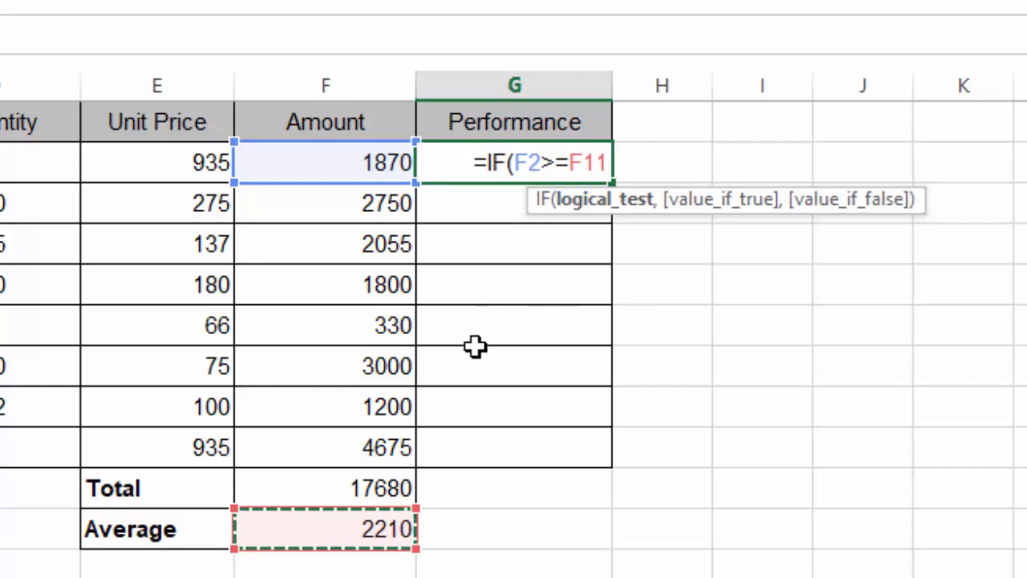
Make the average reference in the IF formula absolute as $F$11, and end the logical test with a comma.
left_click(575, 161)
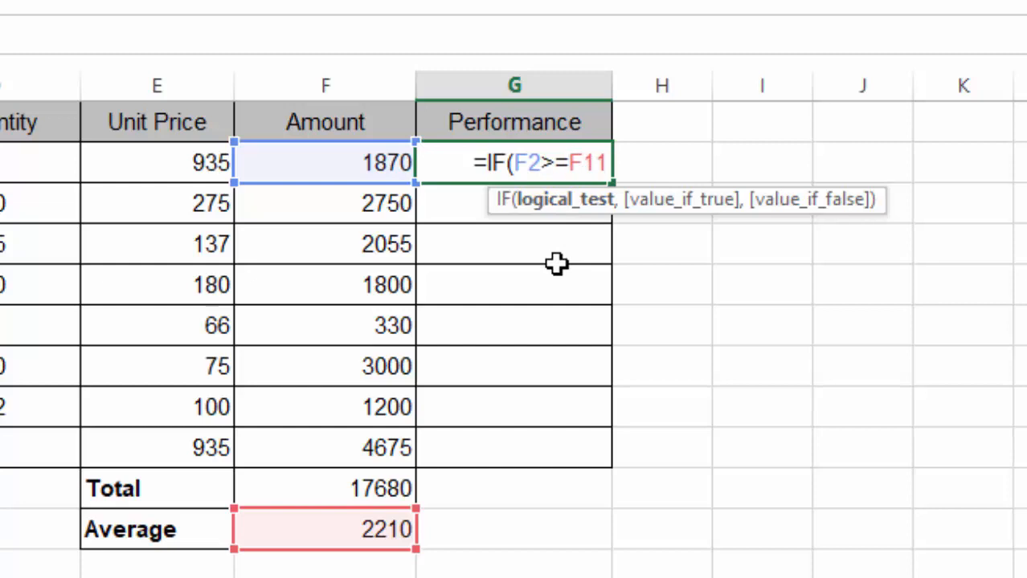
type("$")
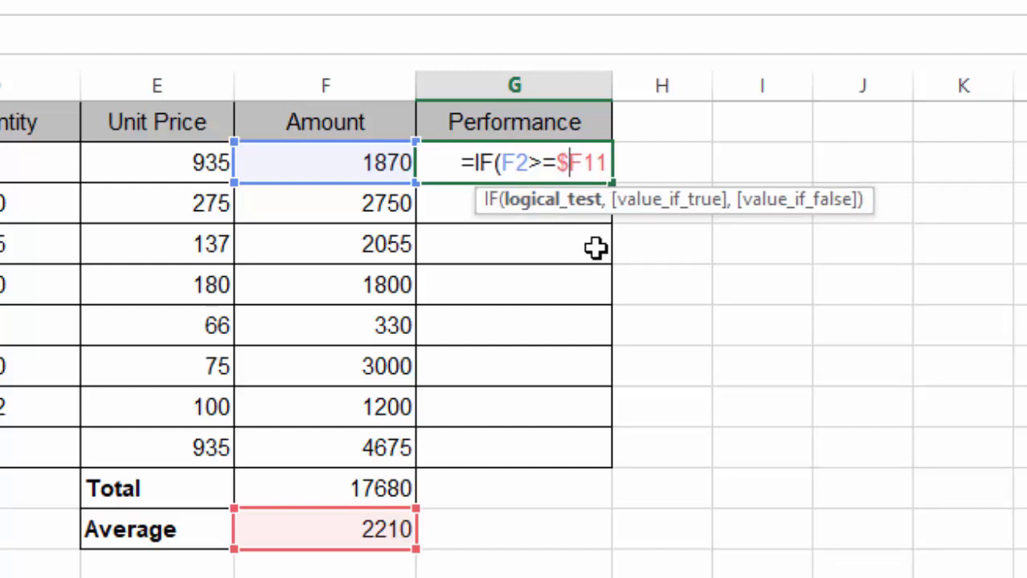
left_click(585, 163)
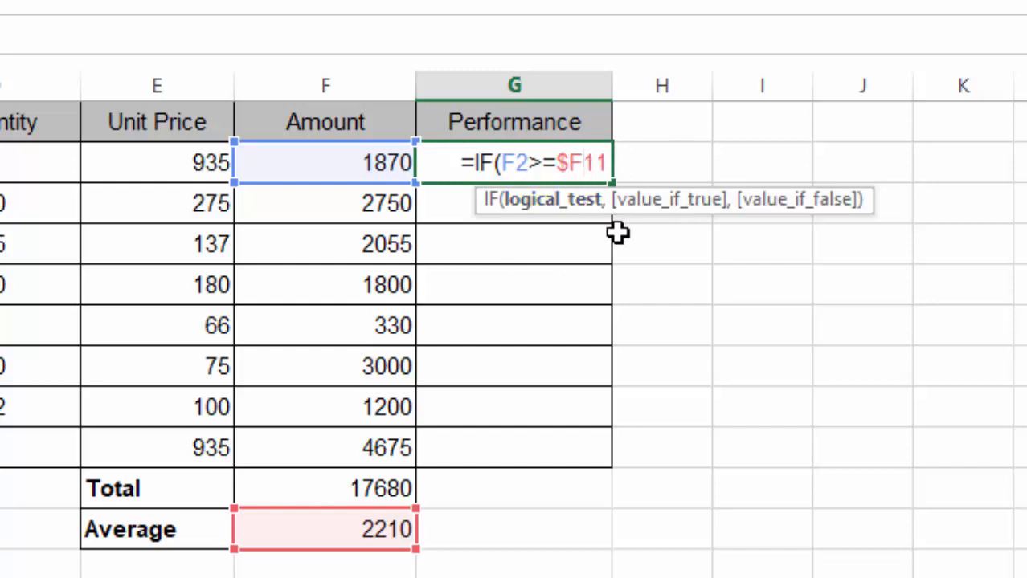
type("$")
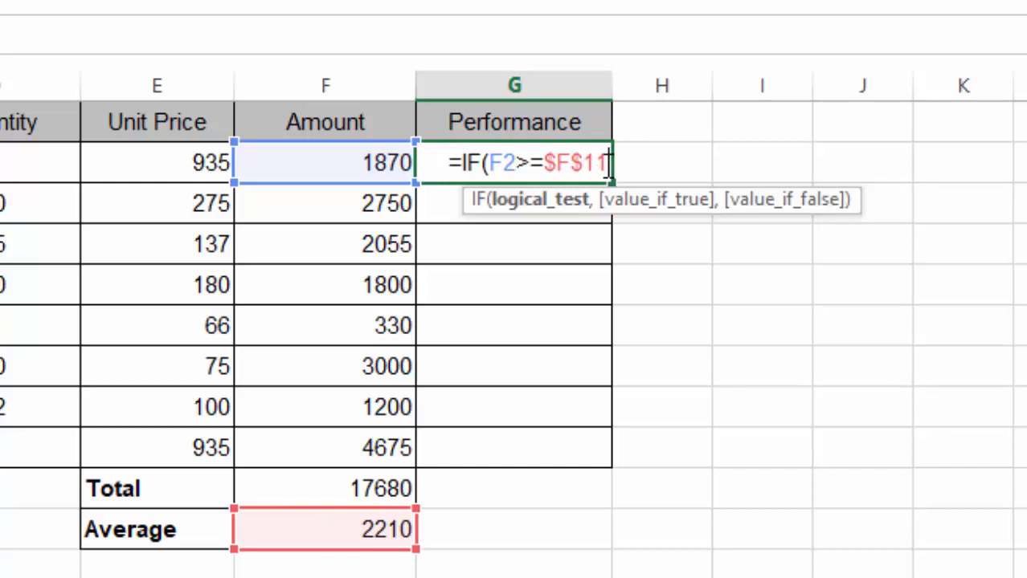
type(",")
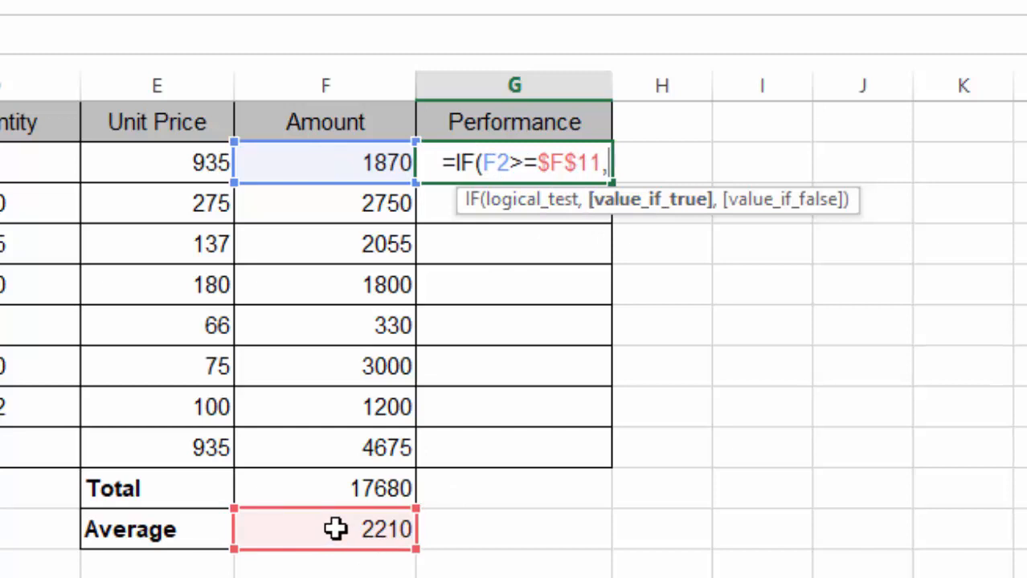
Add "Good" as the IF formula's value if true in G2, followed by a comma.
type("\"")
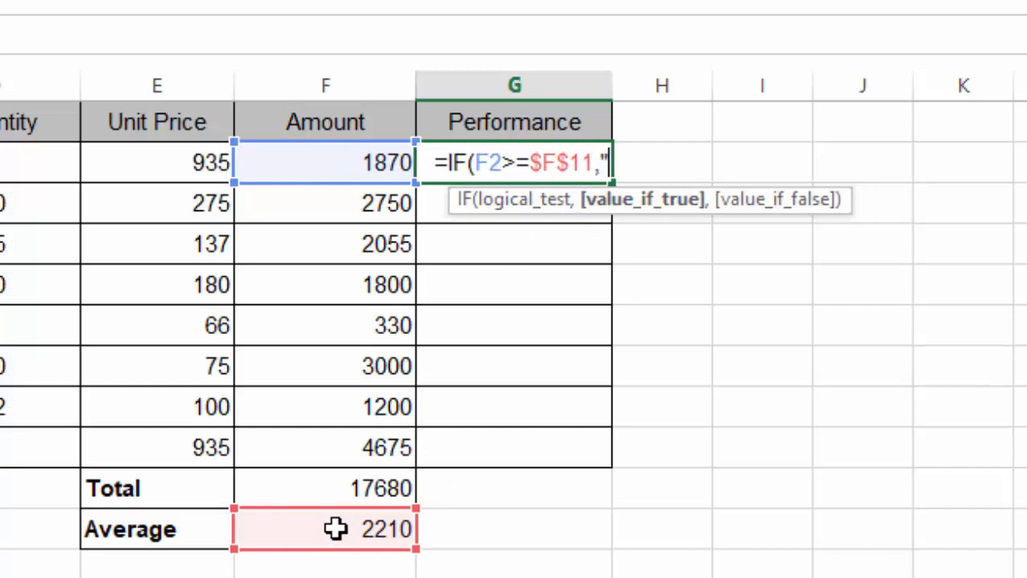
type("gOO")
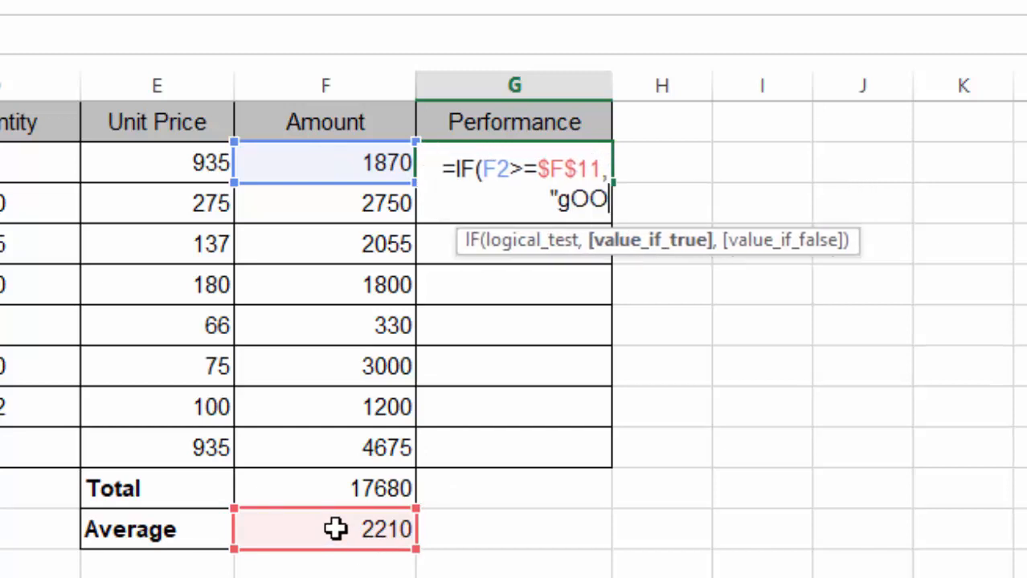
key("BackSpace")
key("BackSpace")
key("BackSpace")
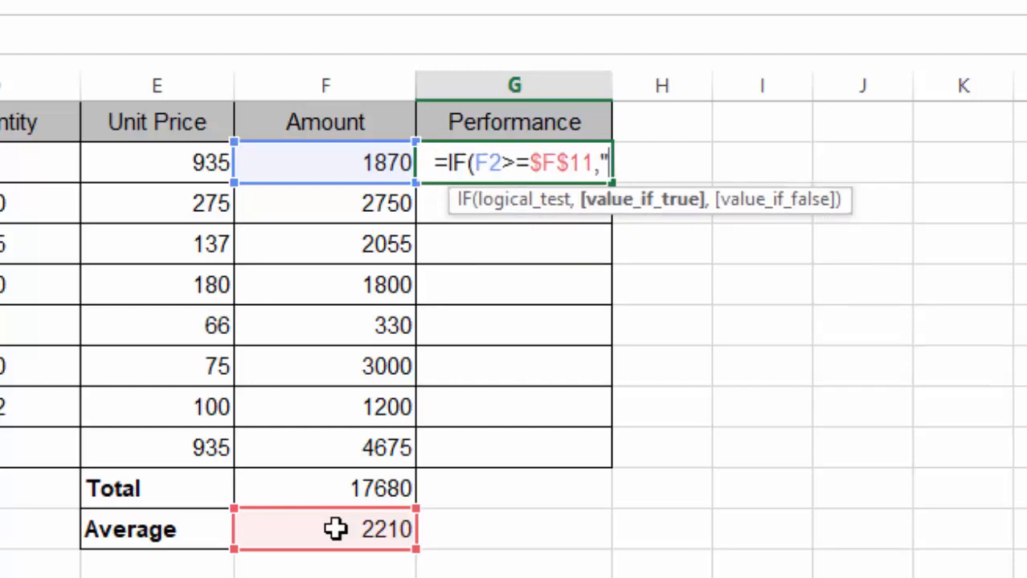
type("Goo")
type("d")
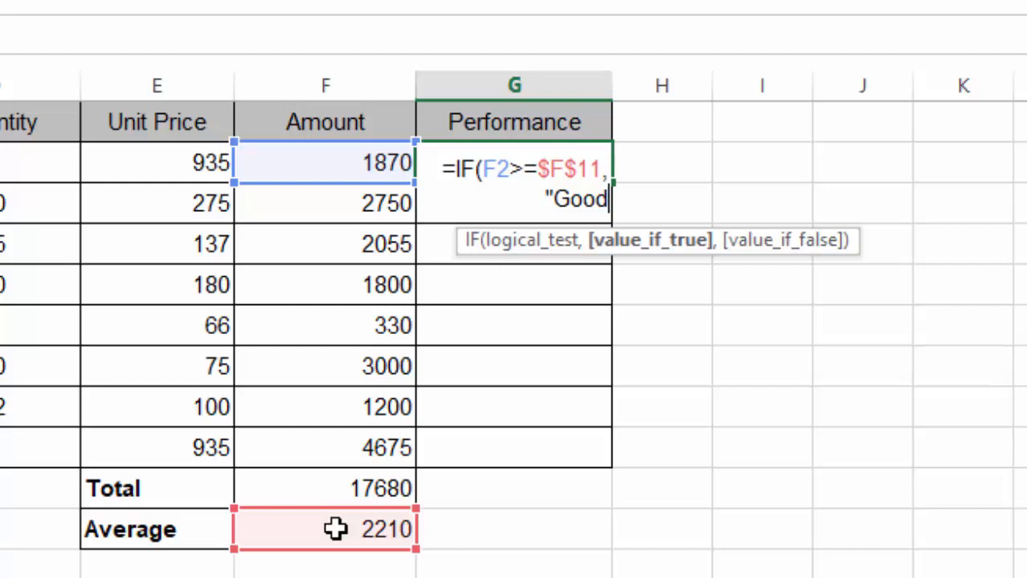
type("\"")
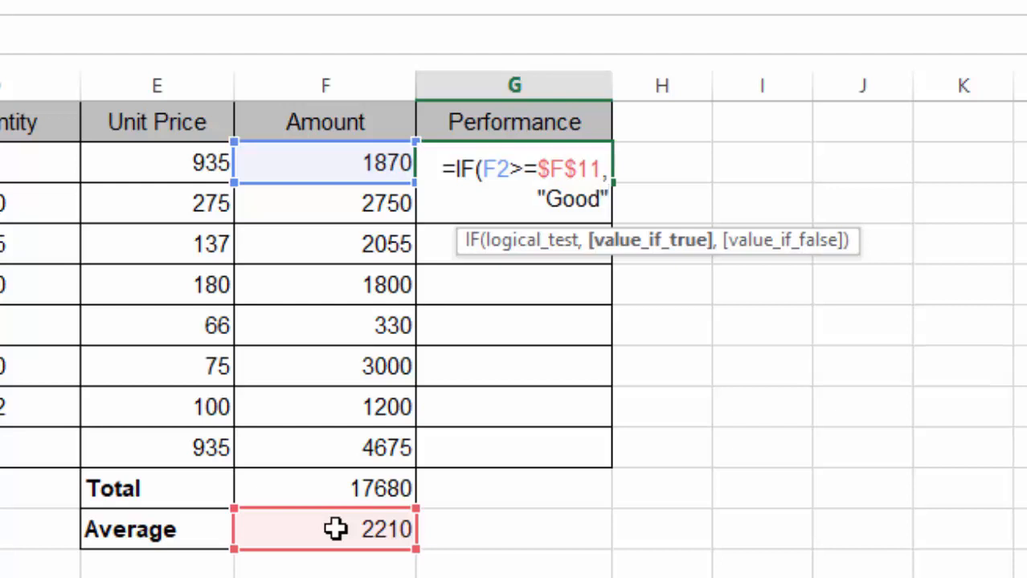
type(",")
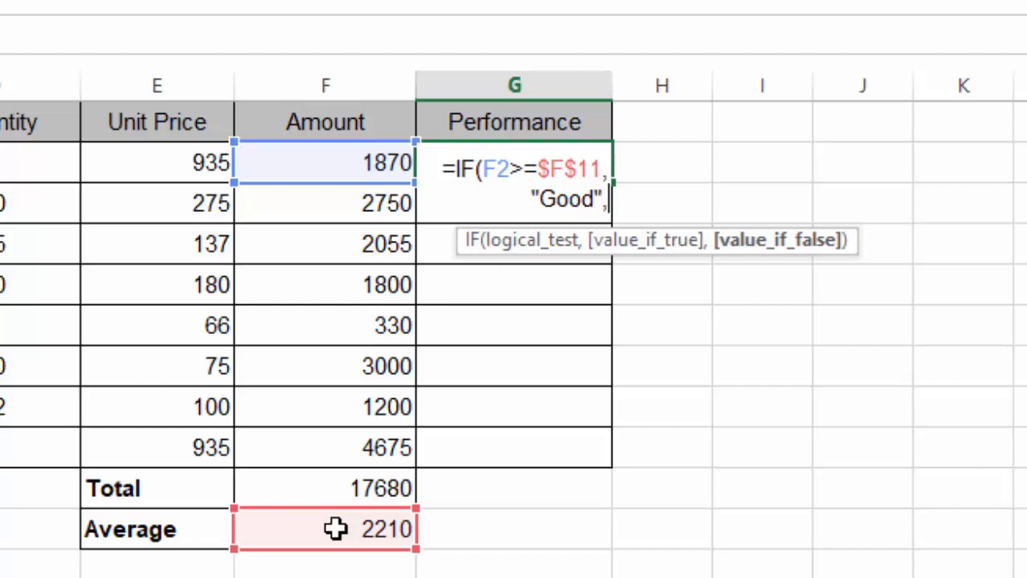
Add "Bad" as the value if false and enter the finished formula =IF(F2>=$F$11,"Good","Bad") in G2.
type("\"")
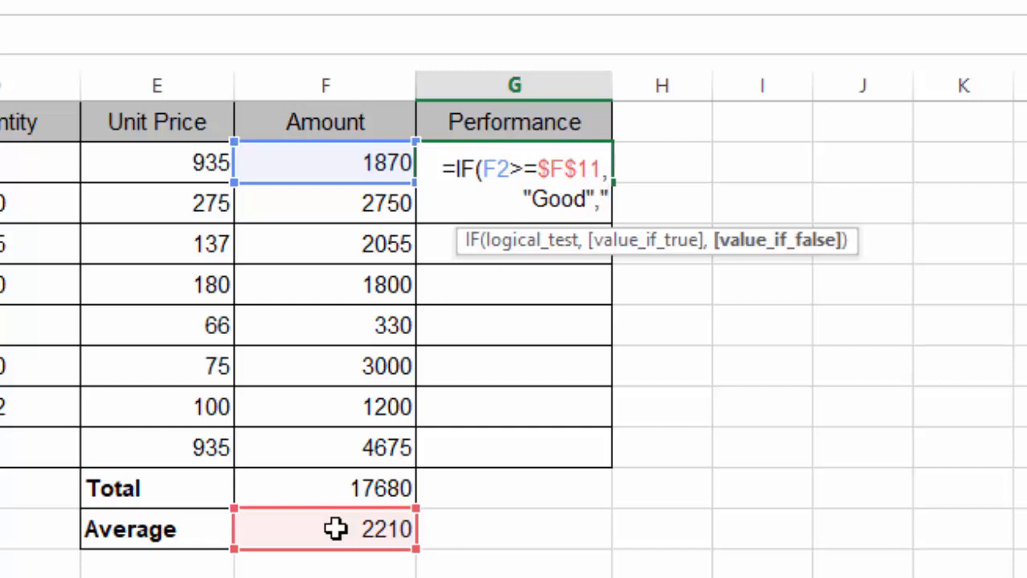
type("Bad")
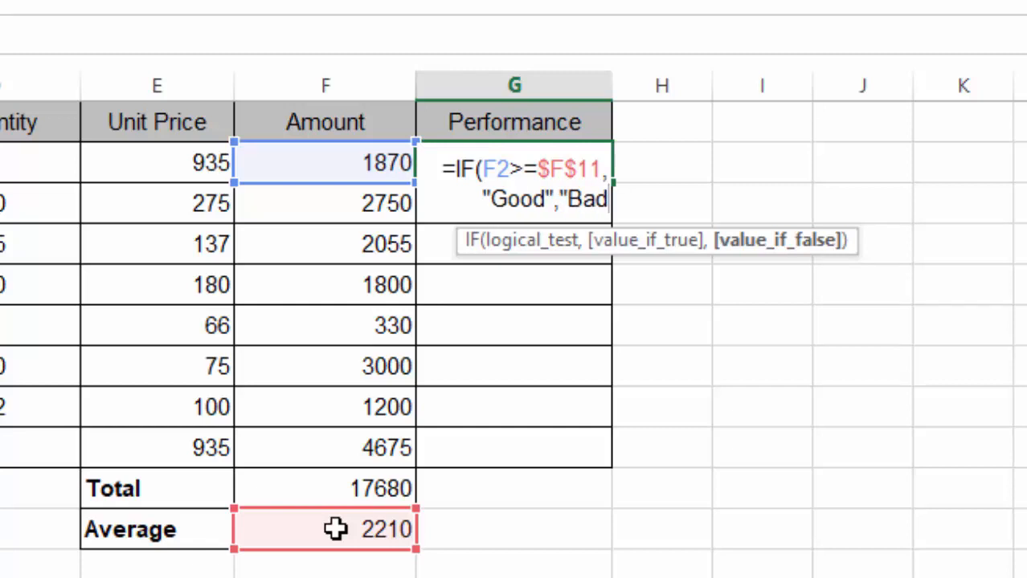
type("\"")
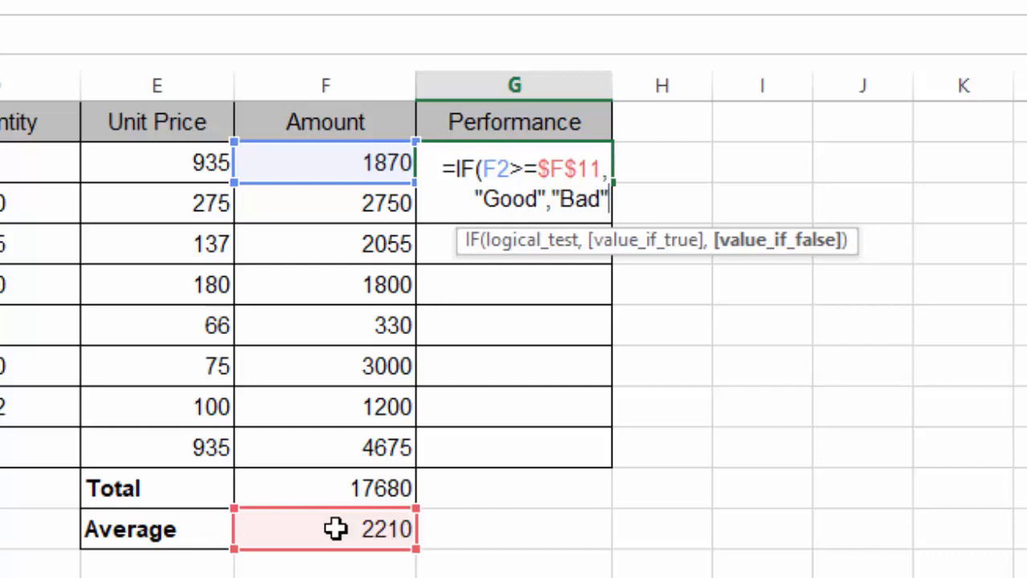
type(")")
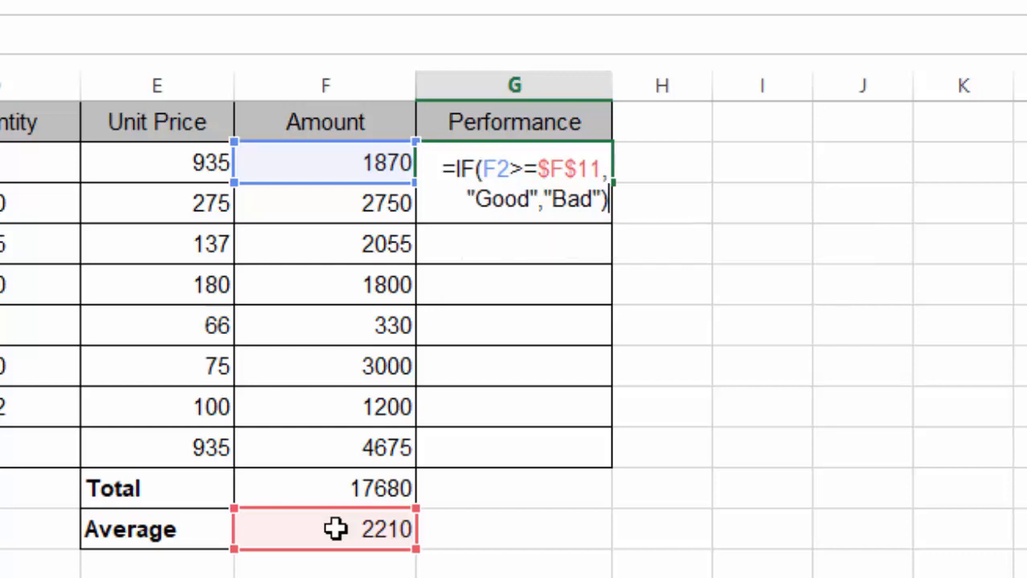
key("Return")
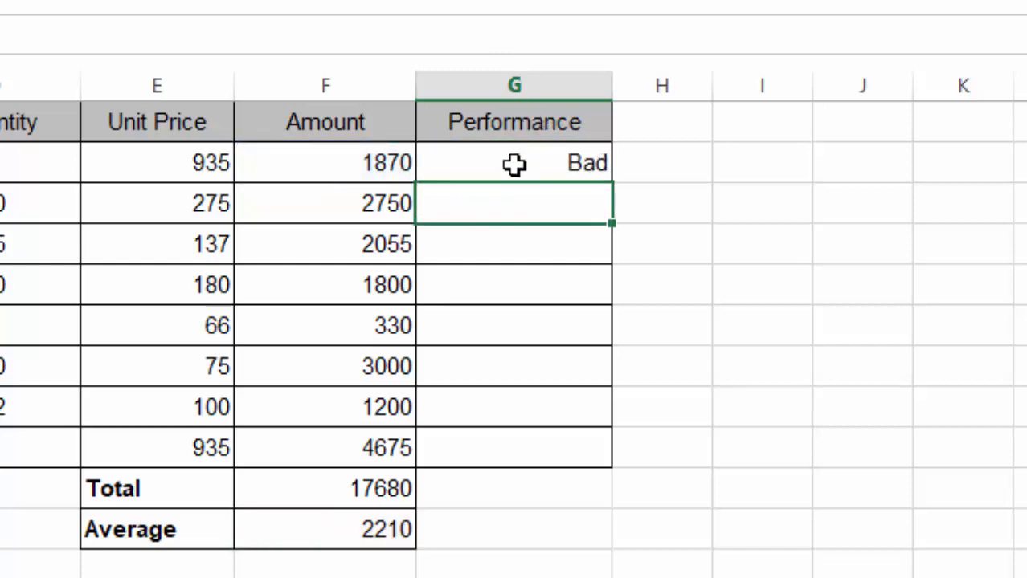
Copy the IF formula from G2 down the Performance column to G9.
left_click(540, 156)
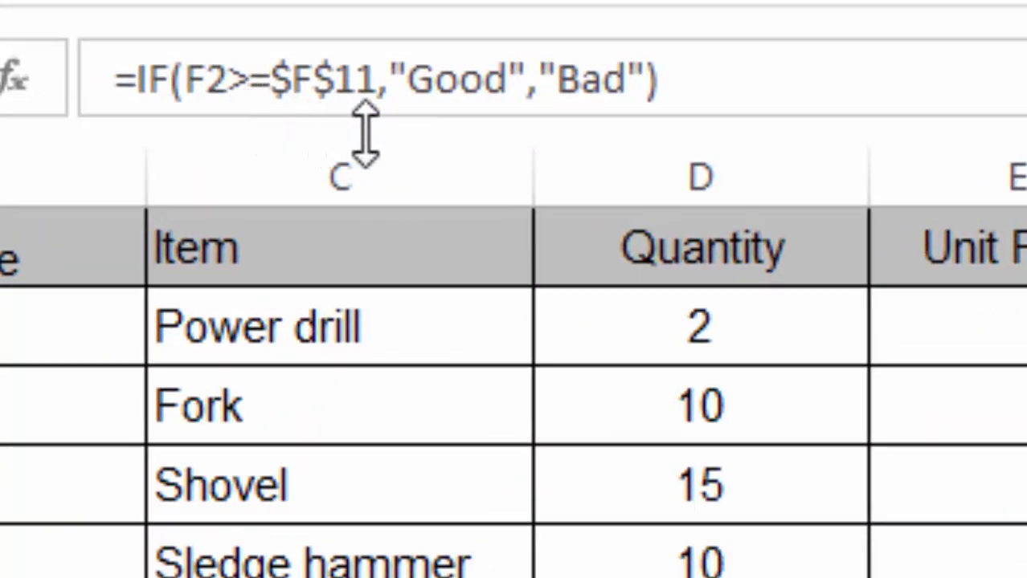
left_click(374, 149)
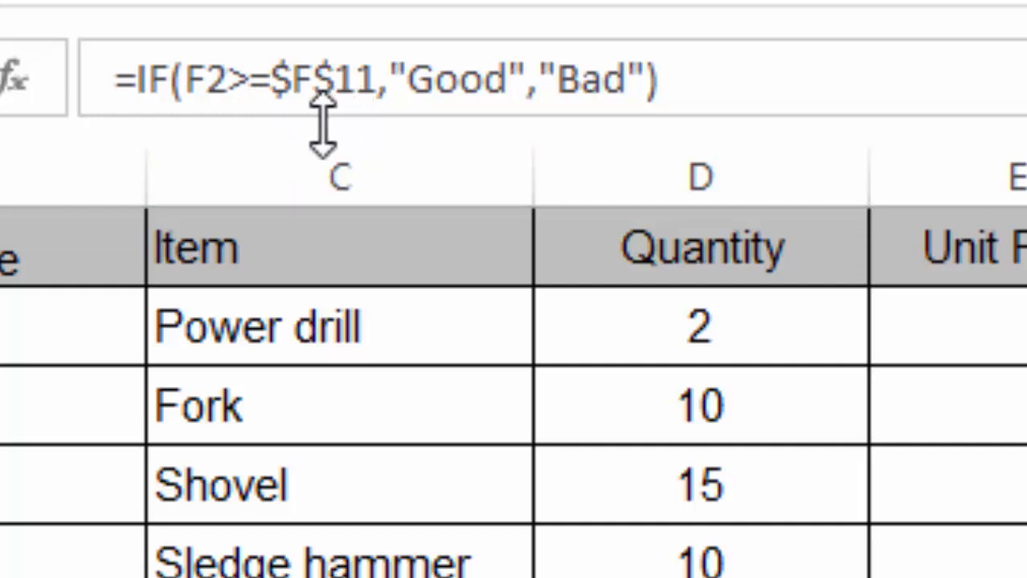
left_click(227, 161)
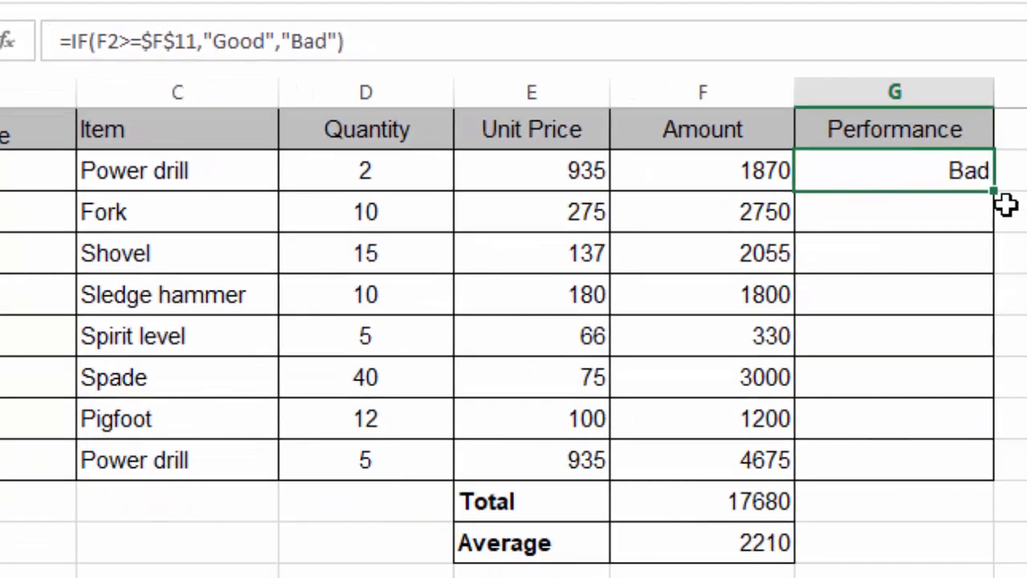
left_click_drag(993, 193, 996, 486)
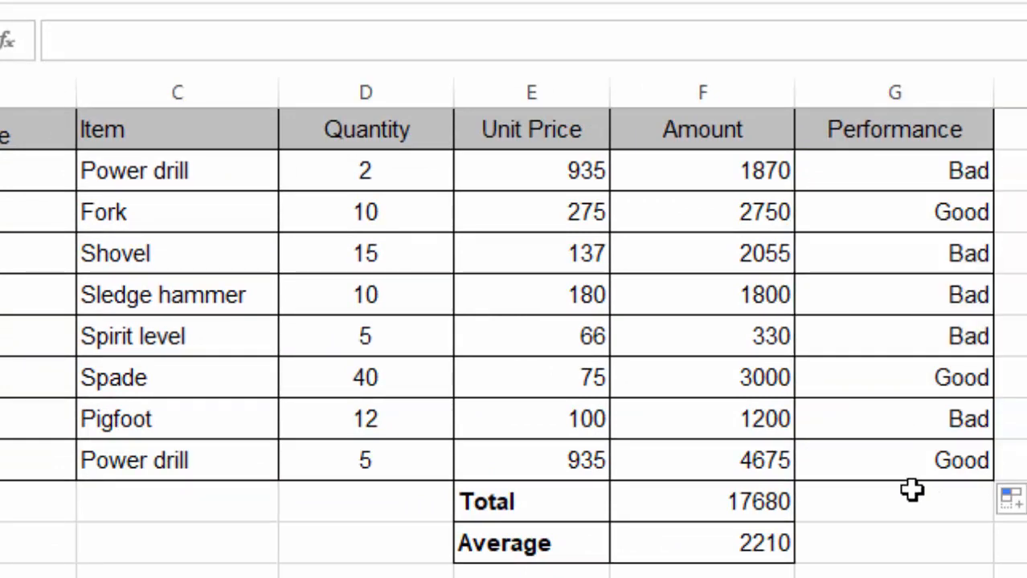
Check the row and average references of the copied IF formulas in several Performance cells, including G9, G5 and G3.
left_click(922, 456)
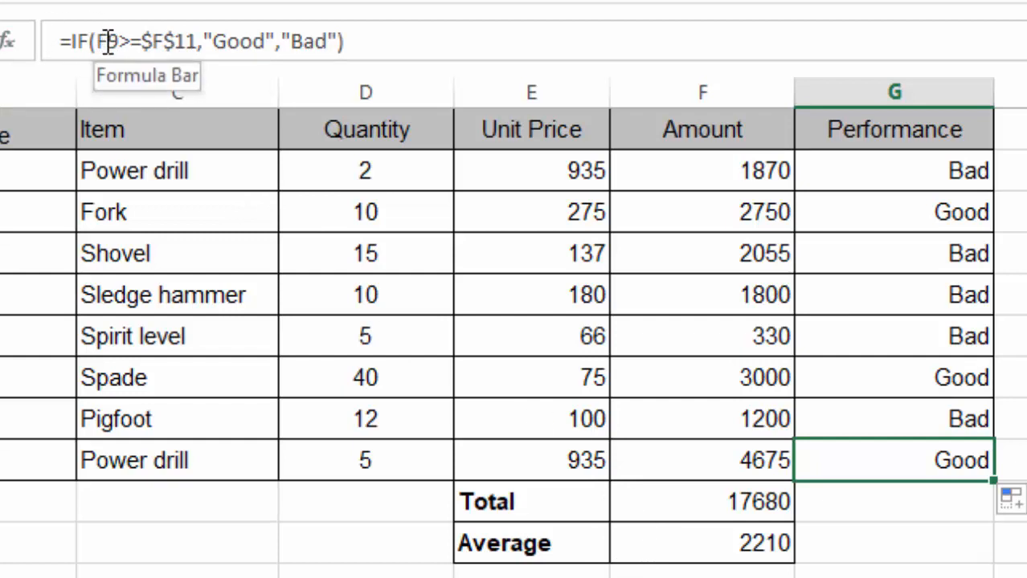
left_click(902, 301)
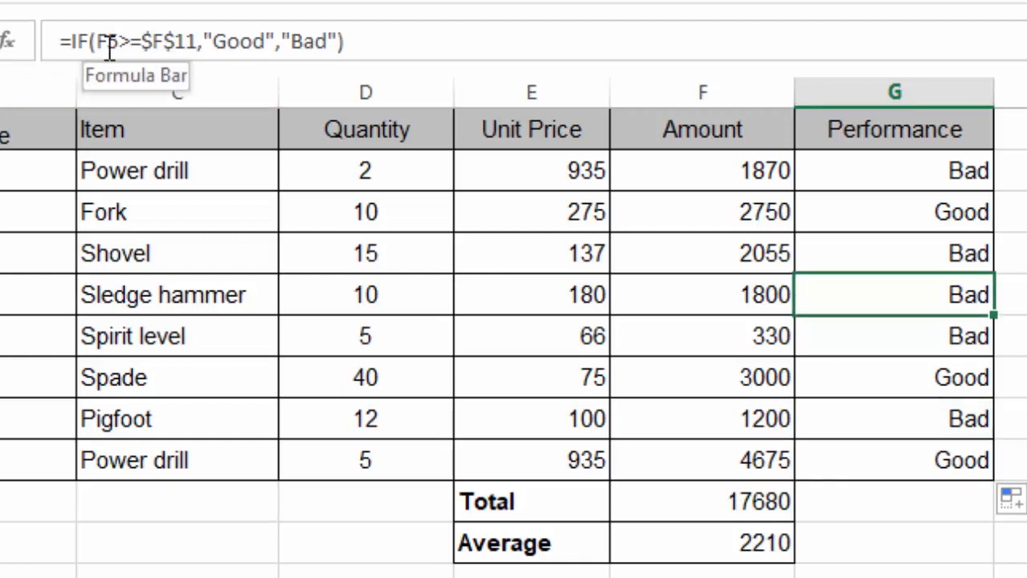
left_click(885, 208)
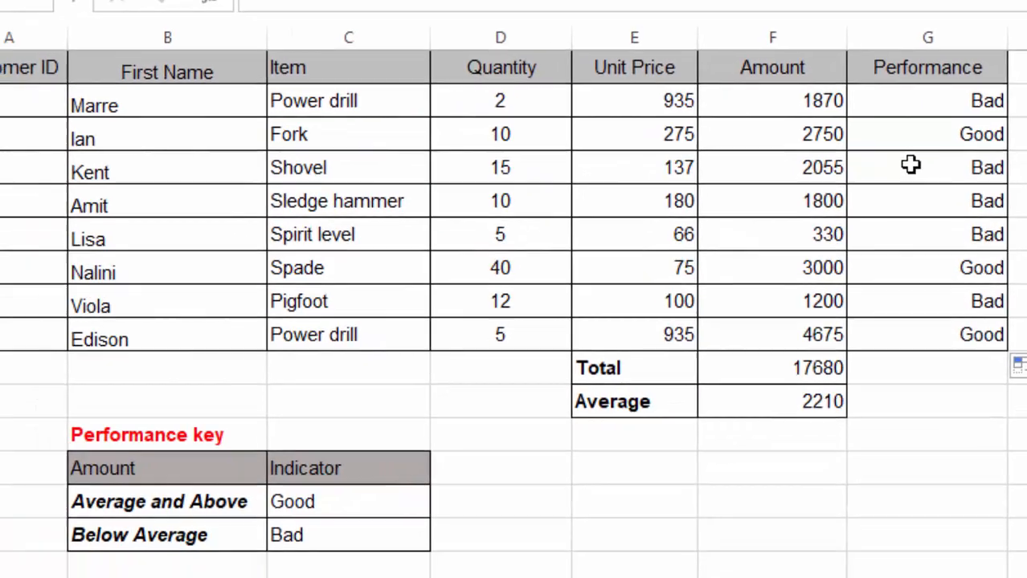
left_click(876, 253)
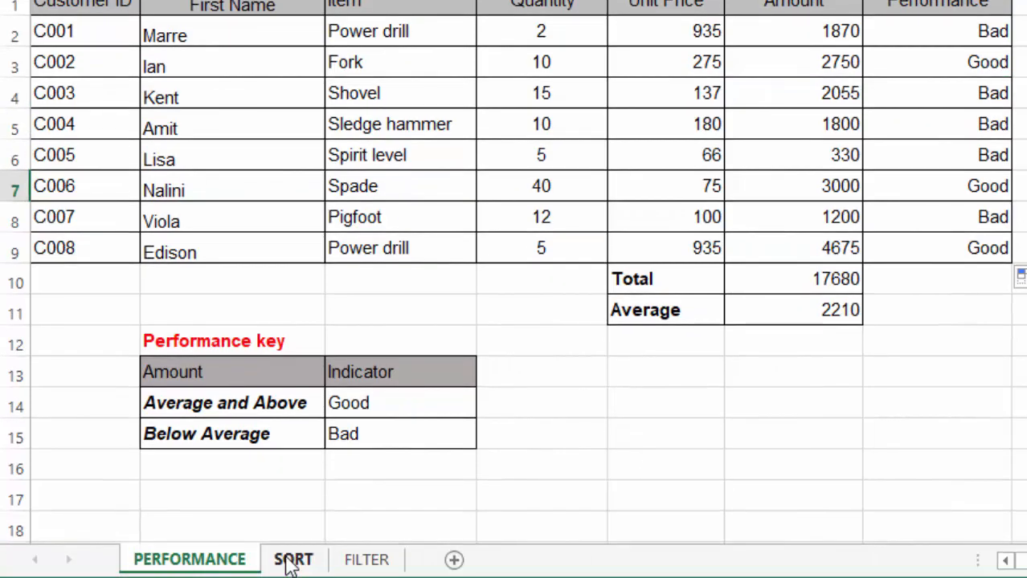
On the SORT sheet, calculate the first customer's amount in F2 with the formula =D2*E2.
left_click(292, 561)
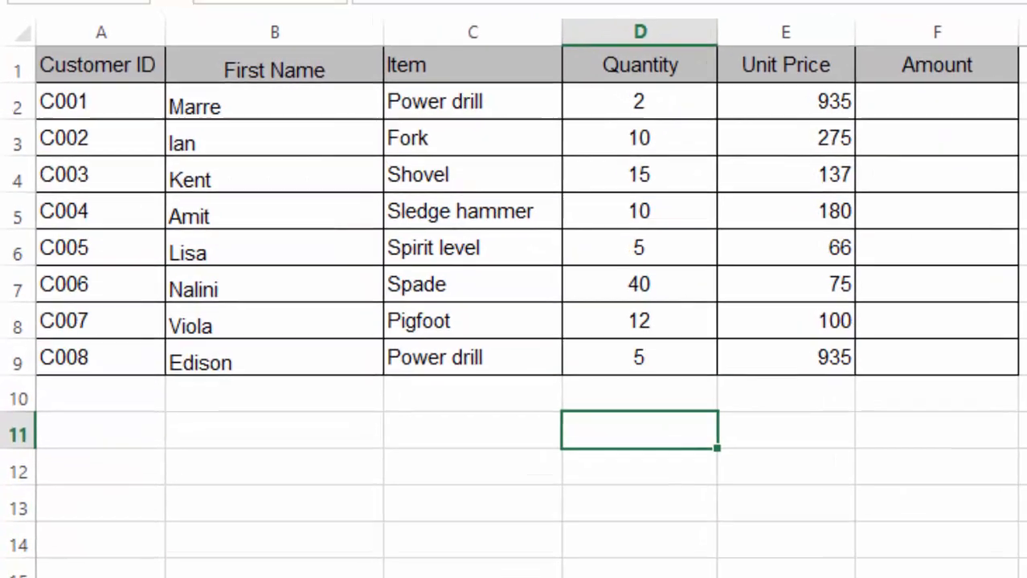
left_click(896, 249)
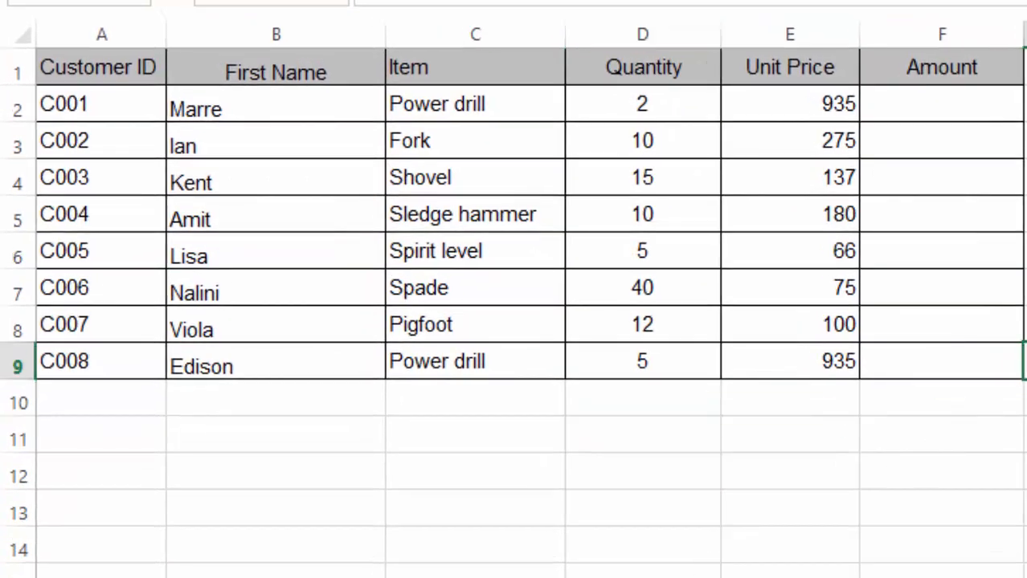
left_click(691, 514)
left_click(1025, 105)
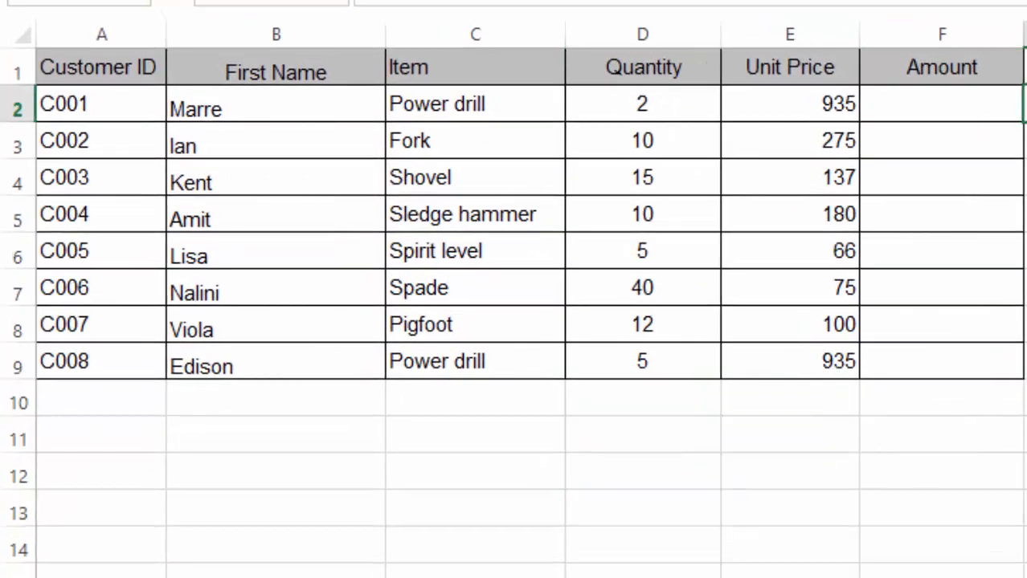
left_click(947, 103)
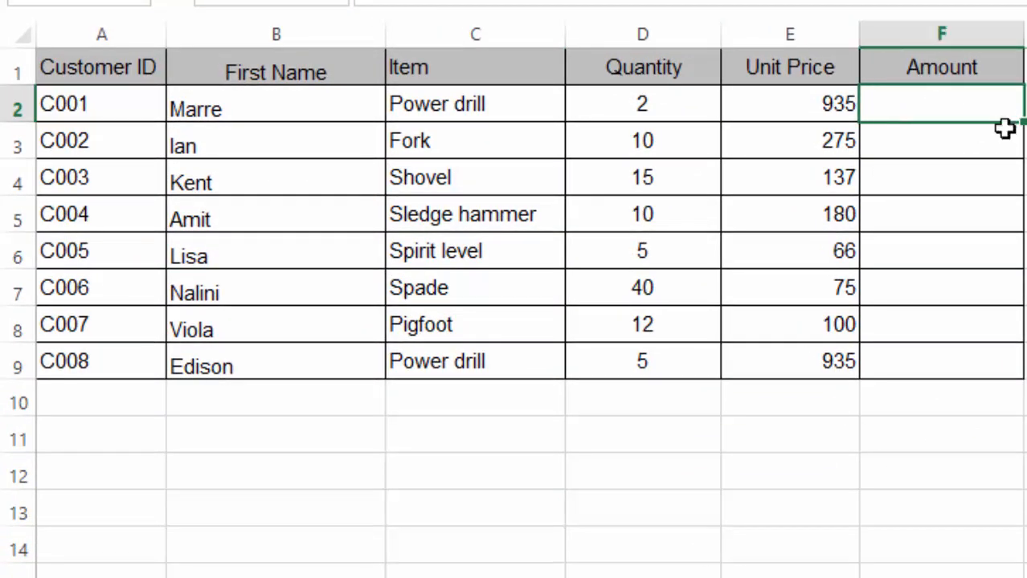
type("=")
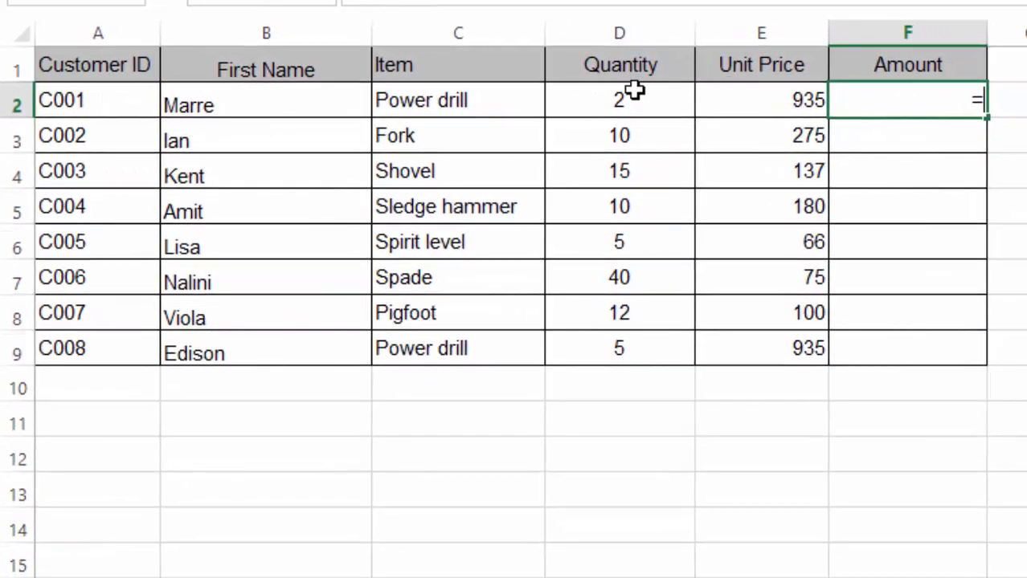
left_click(635, 101)
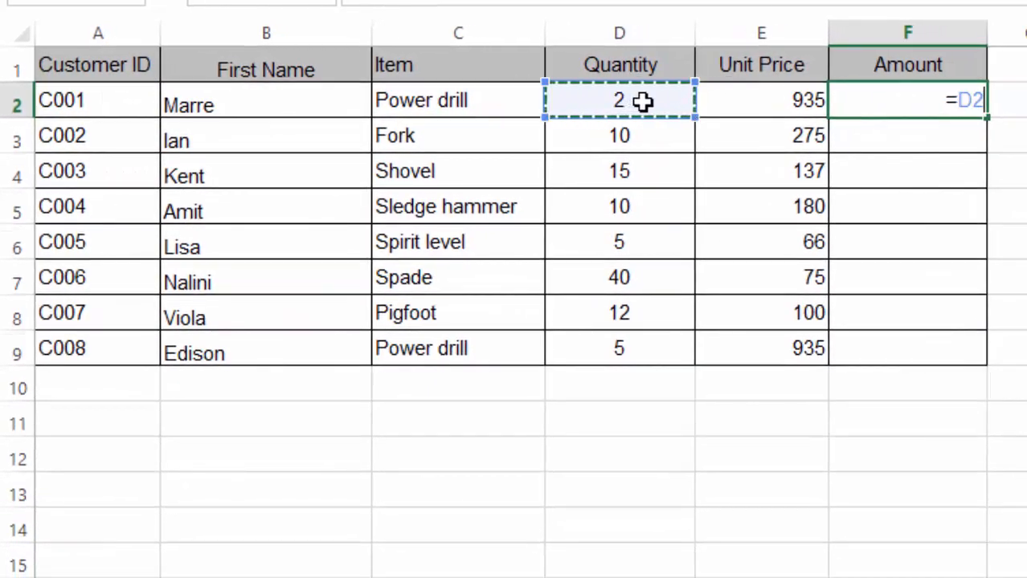
type("*")
left_click(771, 100)
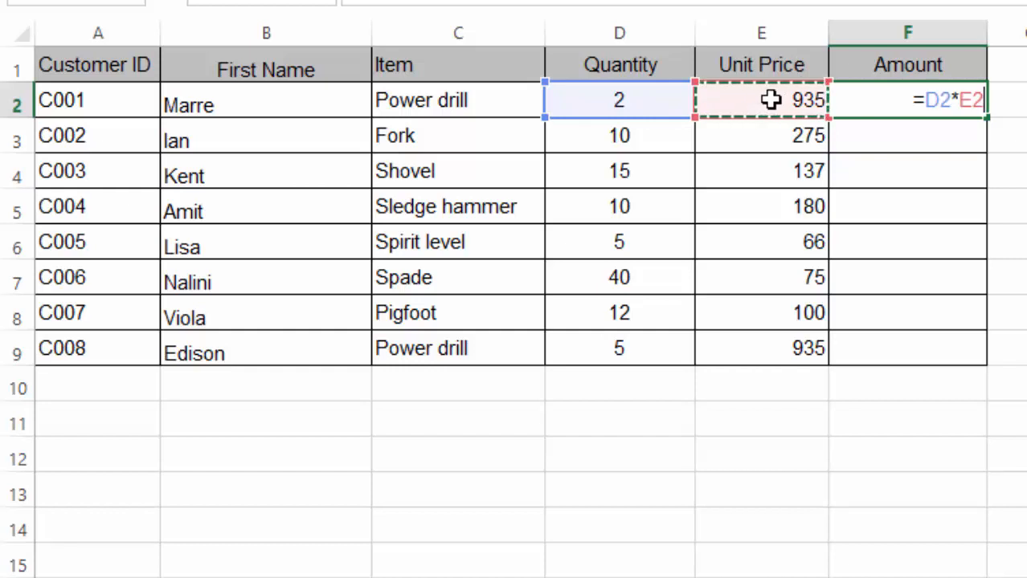
key("Return")
Copy the amount formula from F2 down the Amount column to F9.
left_click(941, 106)
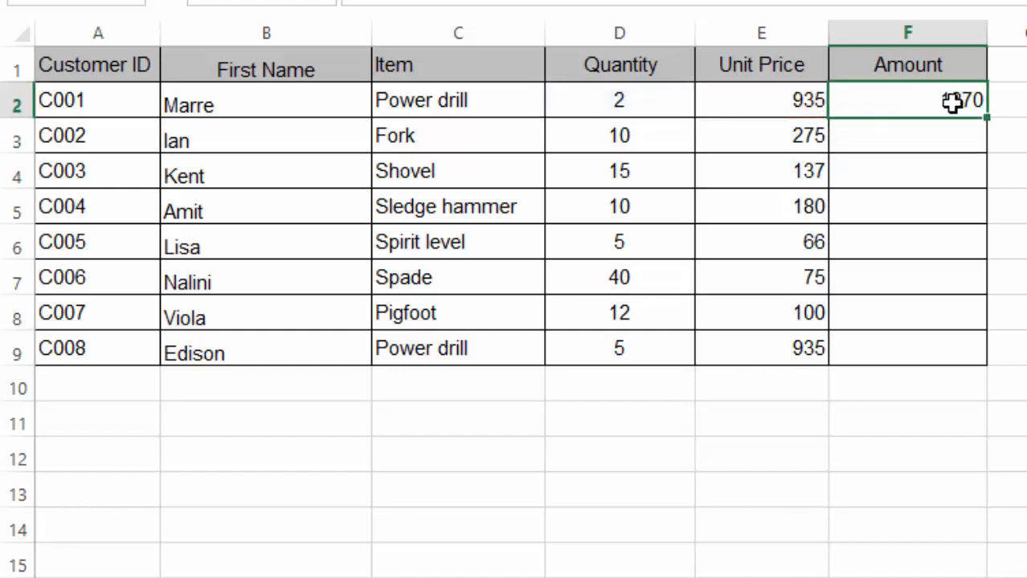
left_click_drag(985, 117, 978, 367)
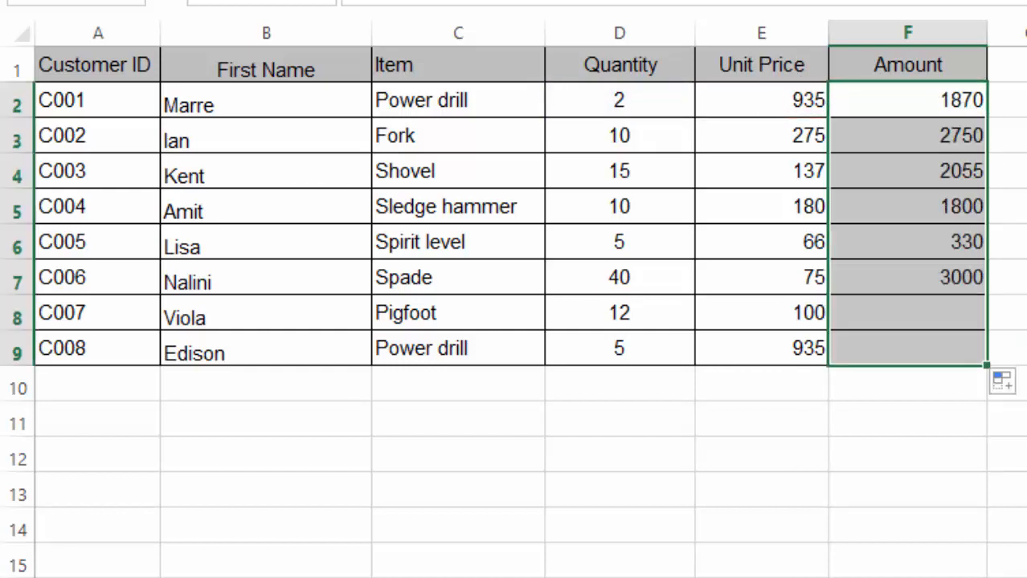
left_click(776, 418)
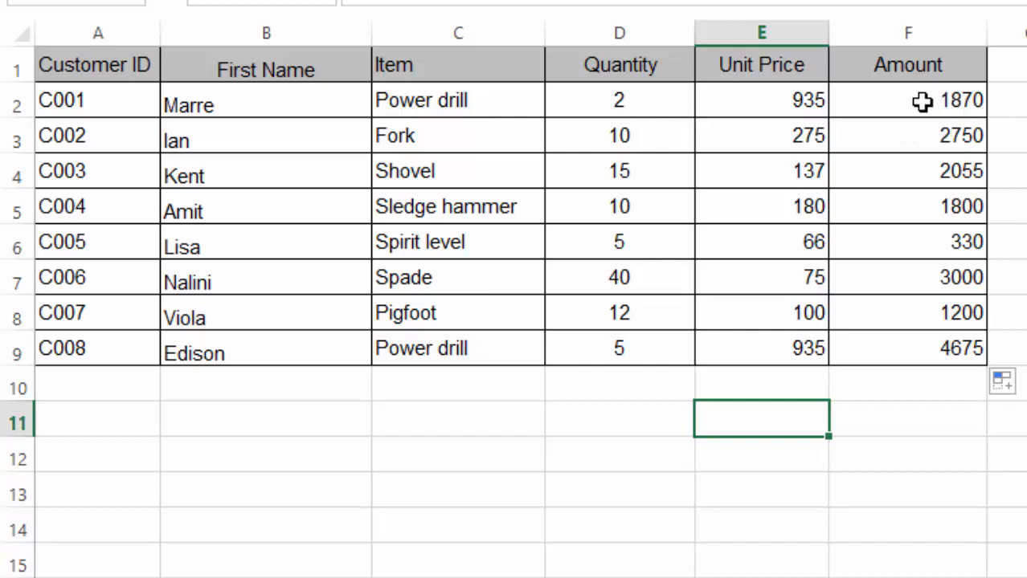
Examine the SORT sheet's Amount column and the order of its values from the first customer to the last.
left_click(922, 32)
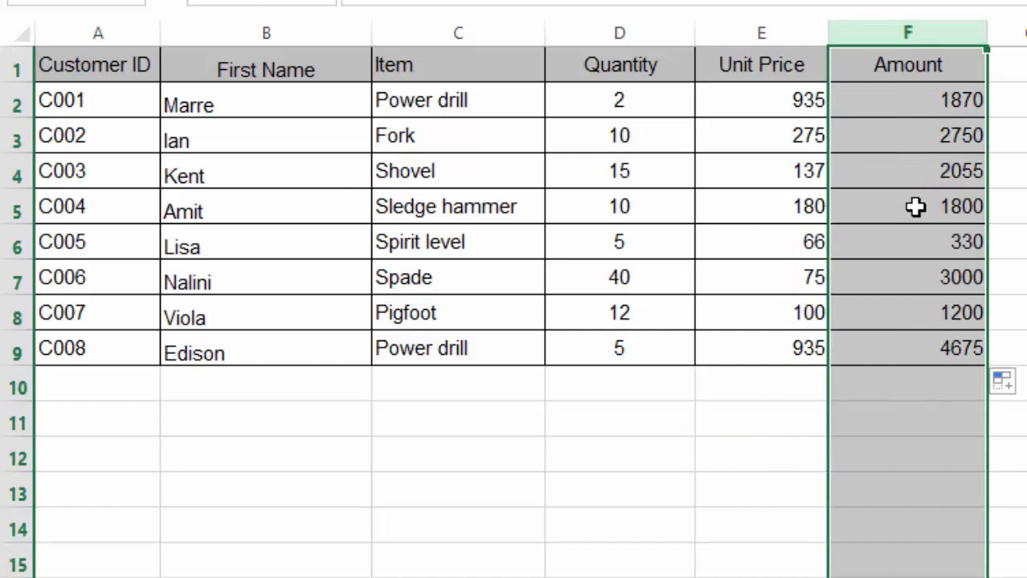
left_click(911, 168)
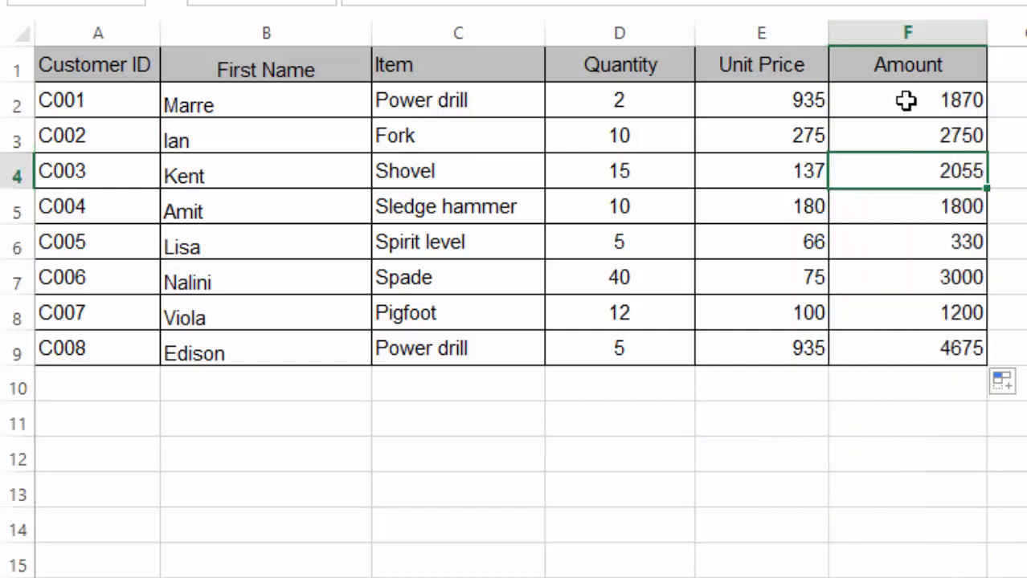
left_click(910, 103)
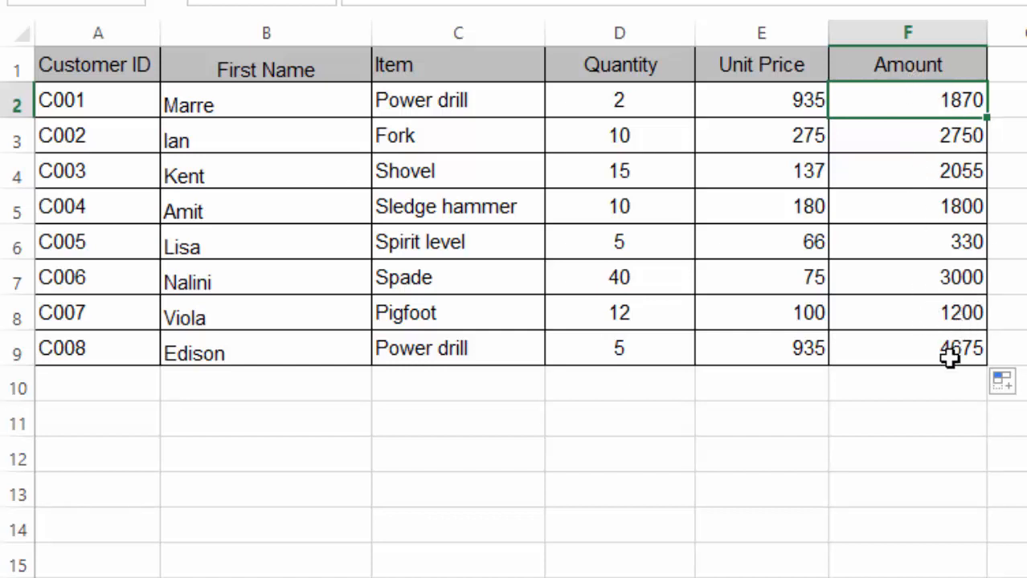
left_click(907, 348)
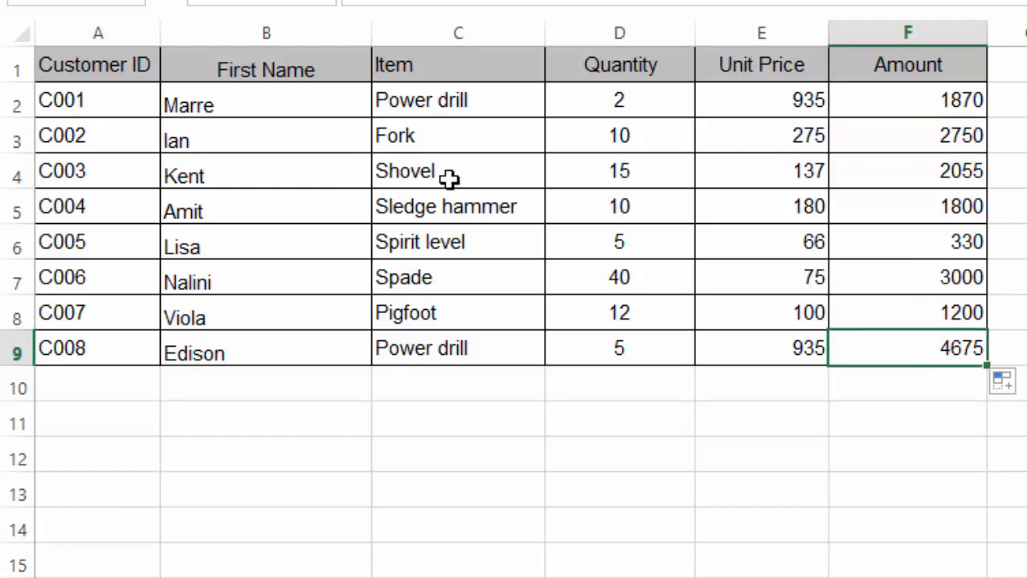
left_click(447, 206)
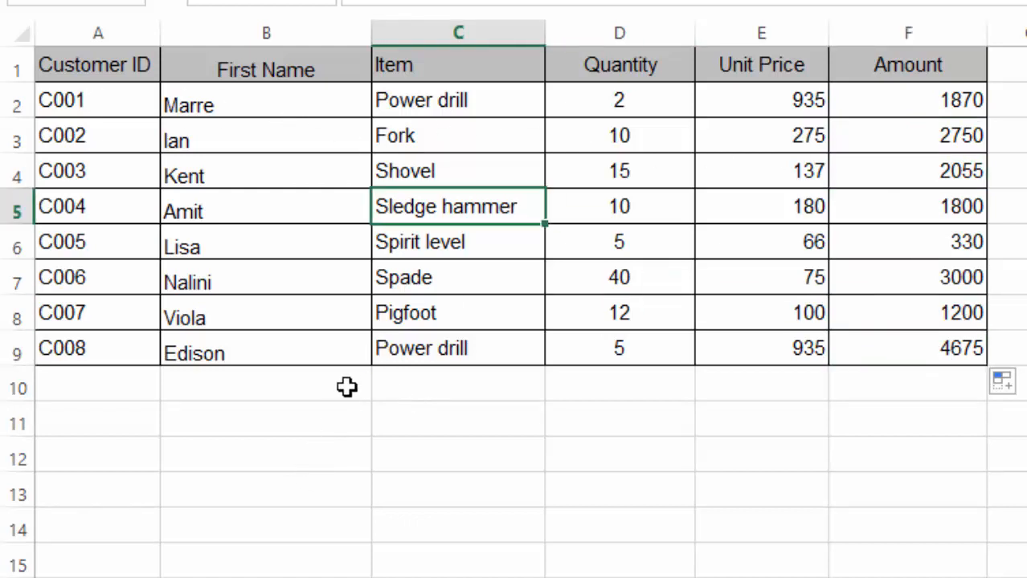
Sort the customer table A1:F9 with a custom sort by Amount values, ordered Largest to Smallest.
left_click_drag(58, 72, 924, 350)
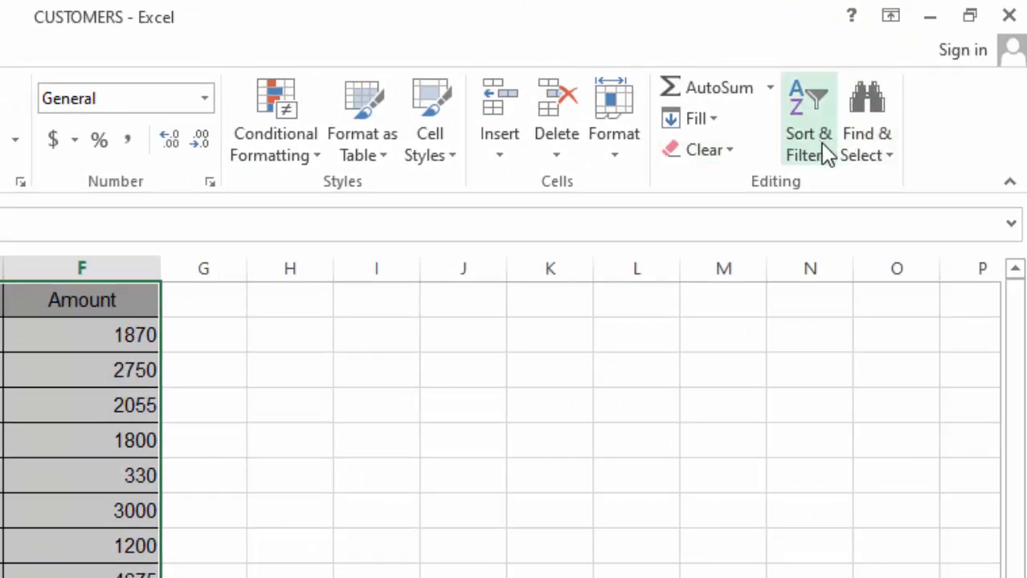
left_click(828, 158)
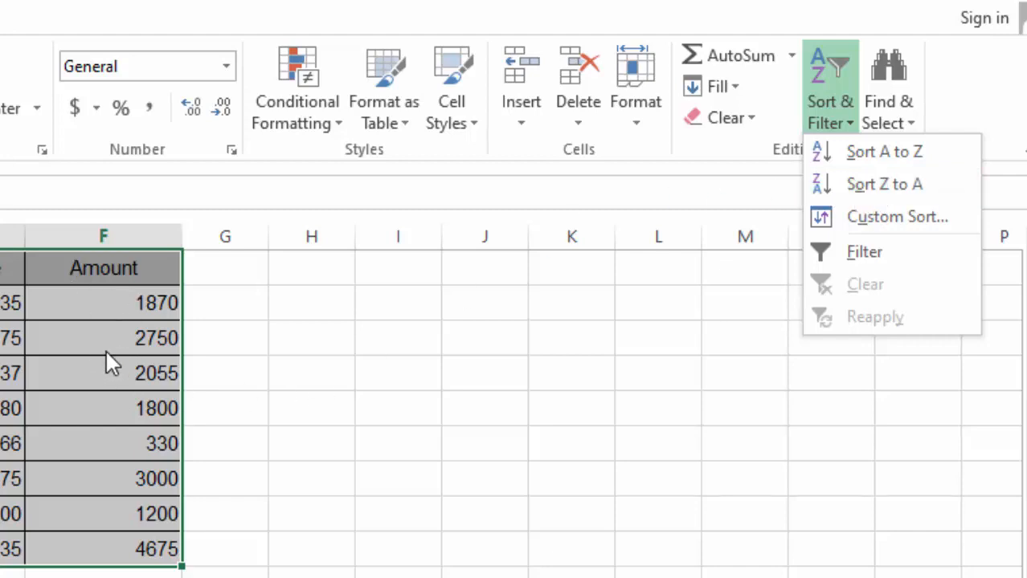
left_click(902, 227)
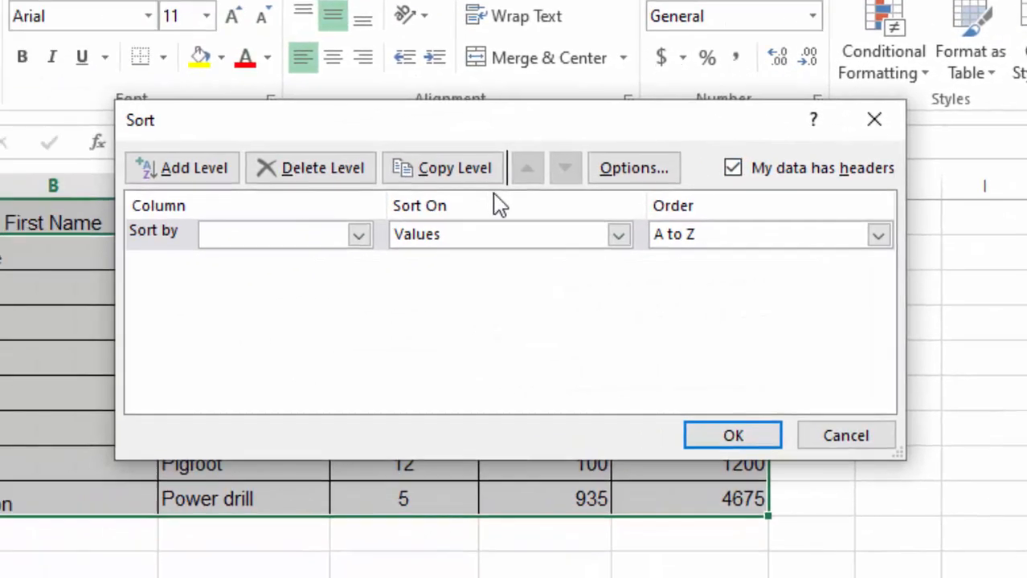
left_click(358, 235)
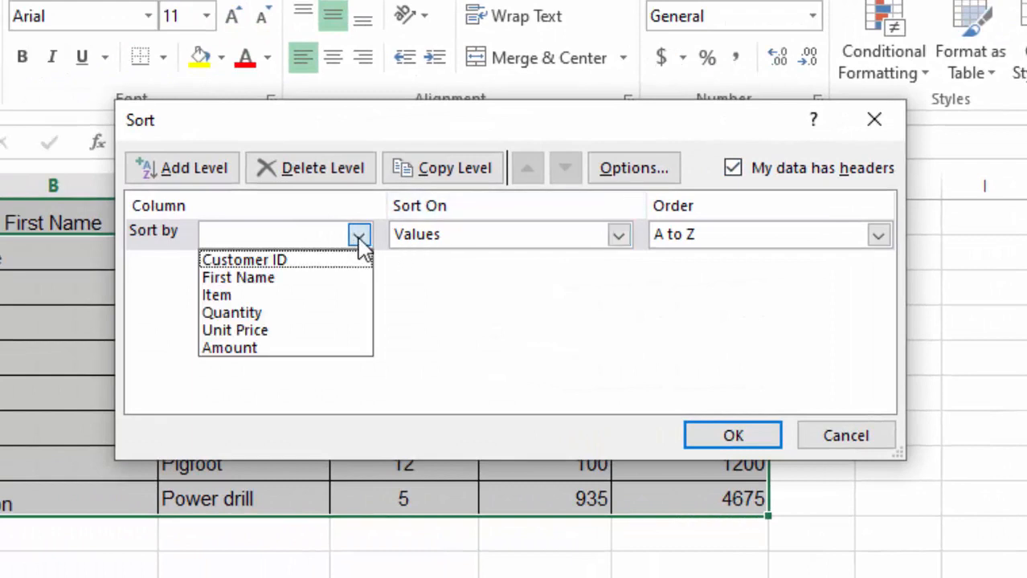
left_click(243, 353)
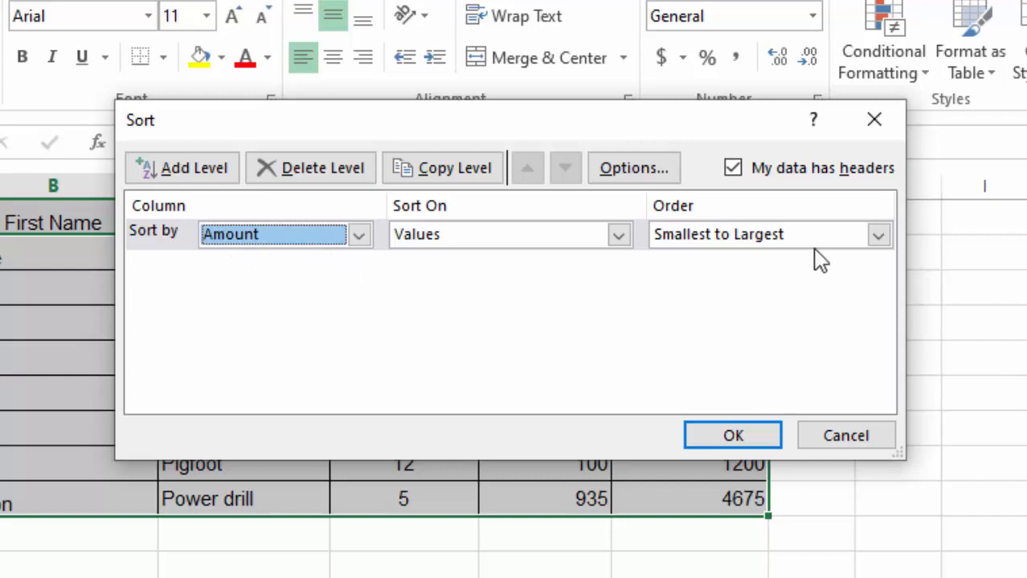
left_click(879, 235)
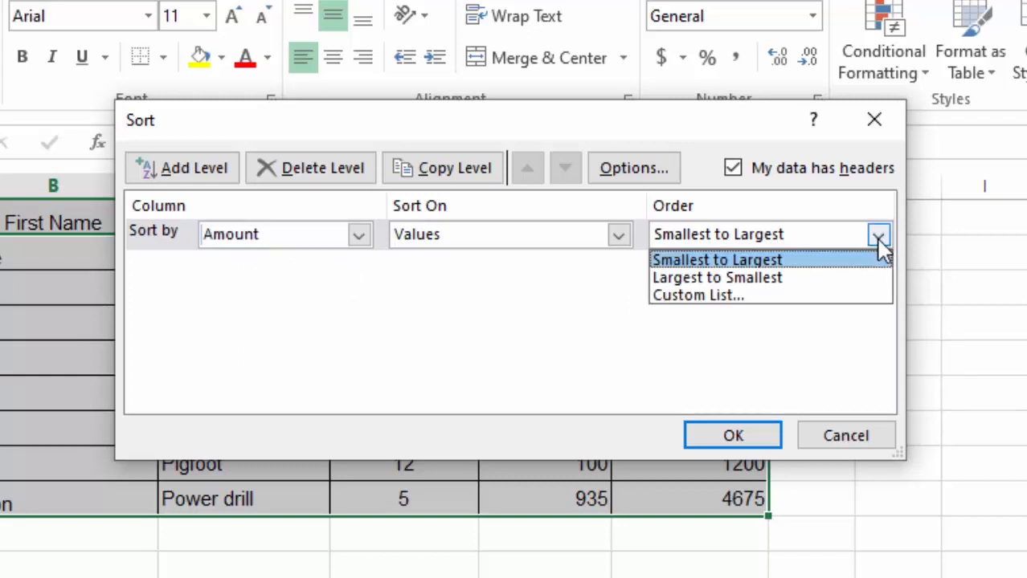
left_click(711, 281)
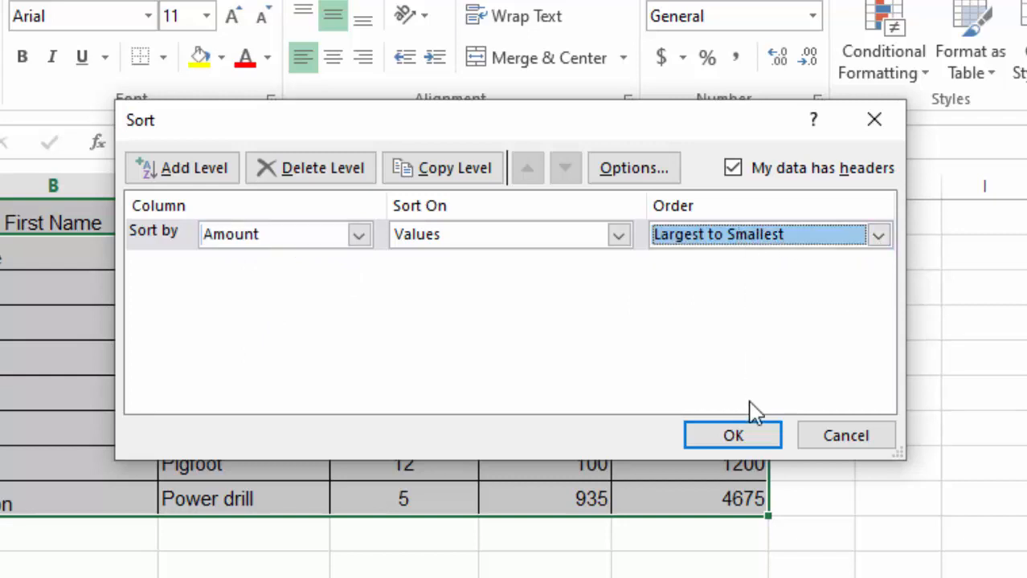
left_click(731, 439)
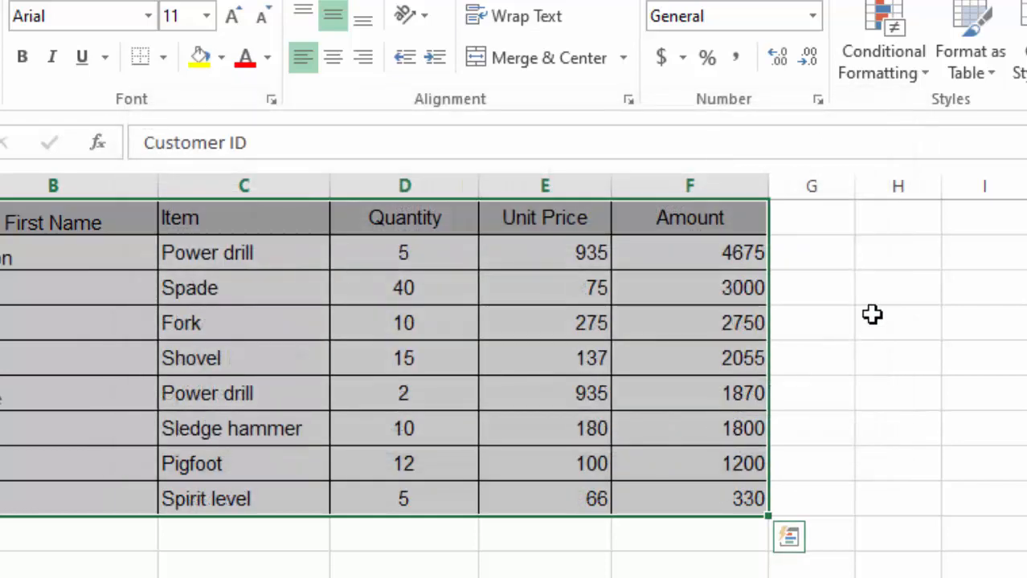
left_click(901, 265)
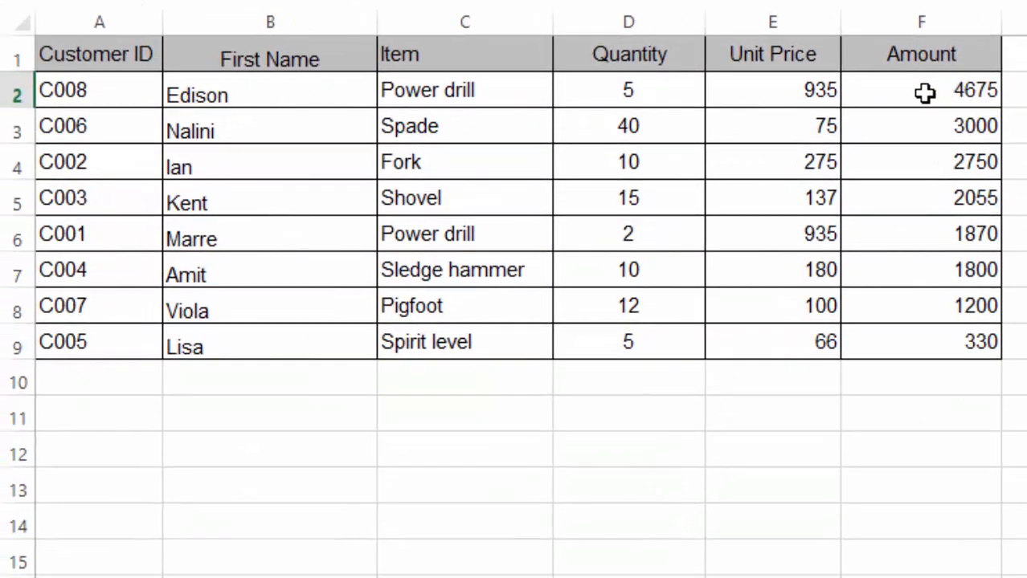
Check the first and last values of the sorted Amount column on the SORT sheet.
left_click(925, 93)
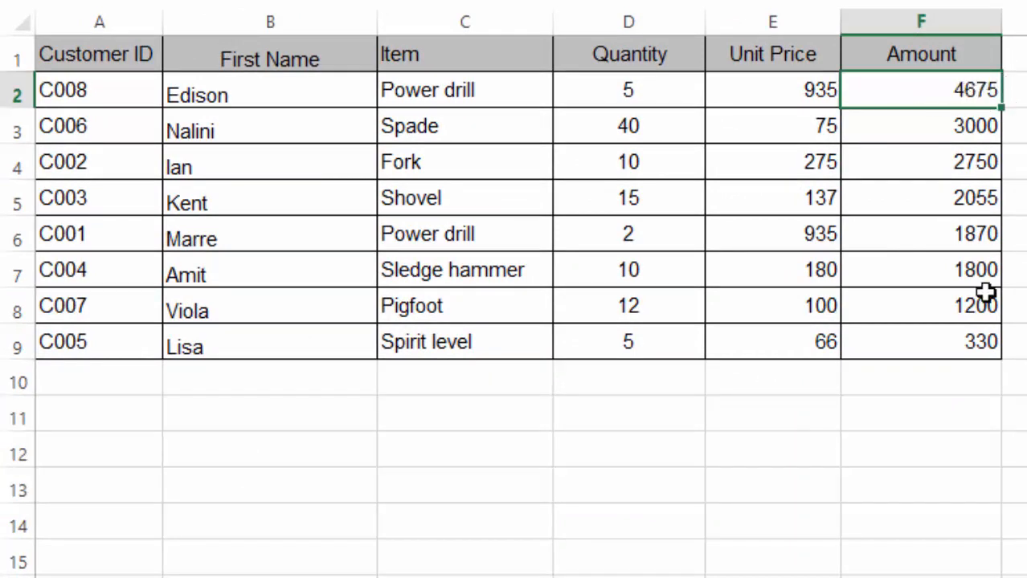
left_click(925, 345)
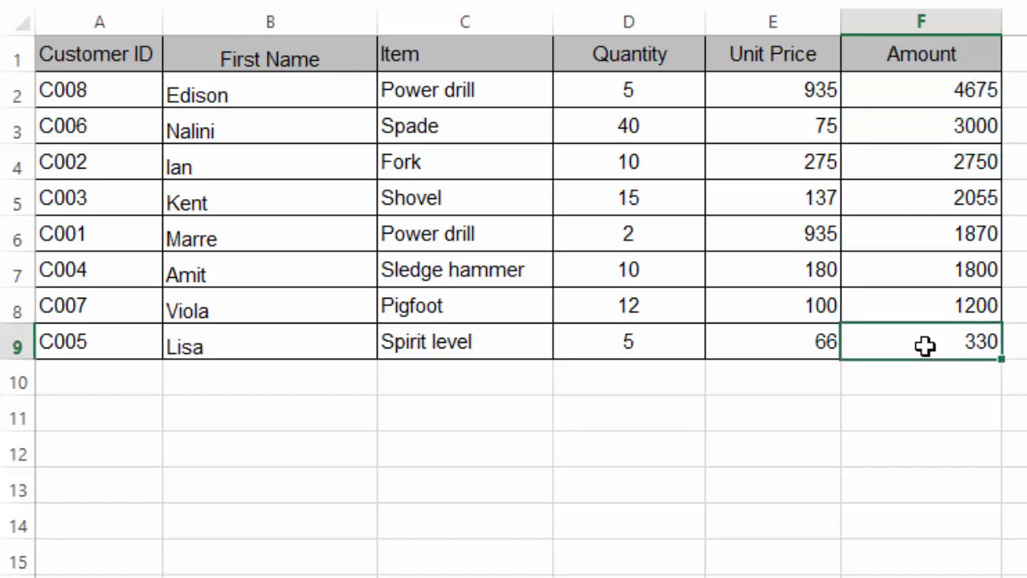
left_click(1019, 127)
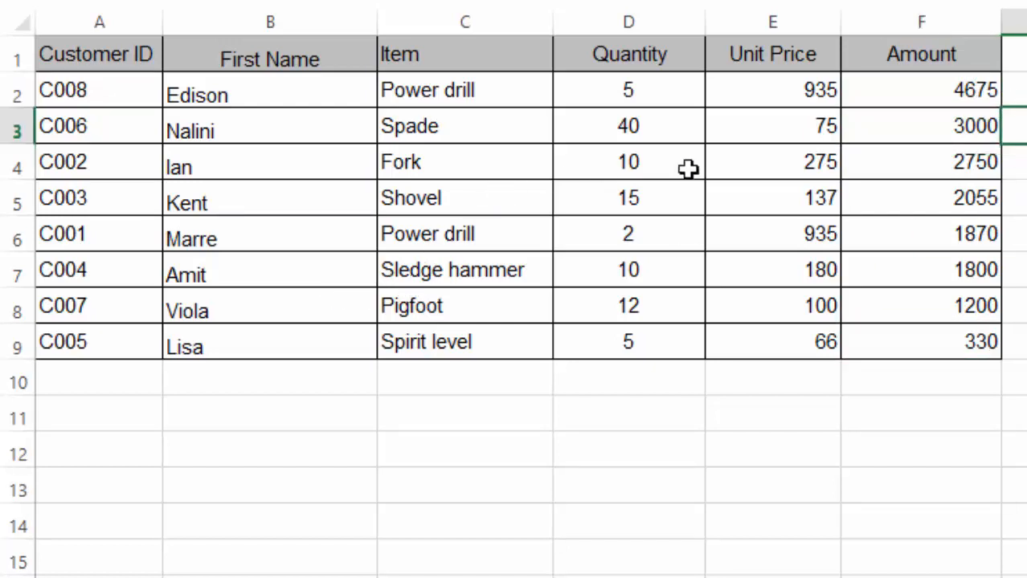
key("Up")
left_click(261, 389)
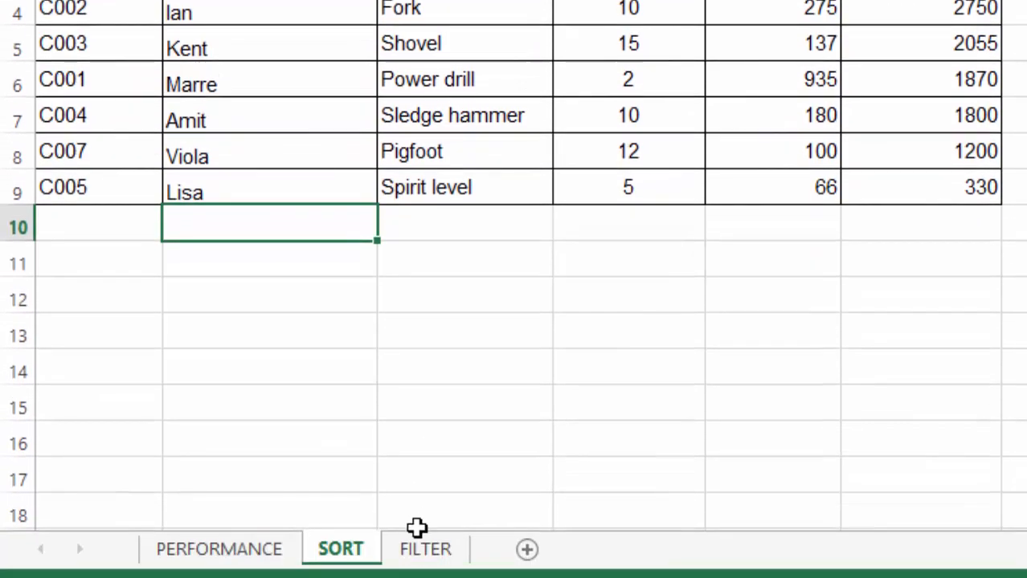
Switch to the FILTER sheet containing the unsorted customer table.
left_click(426, 549)
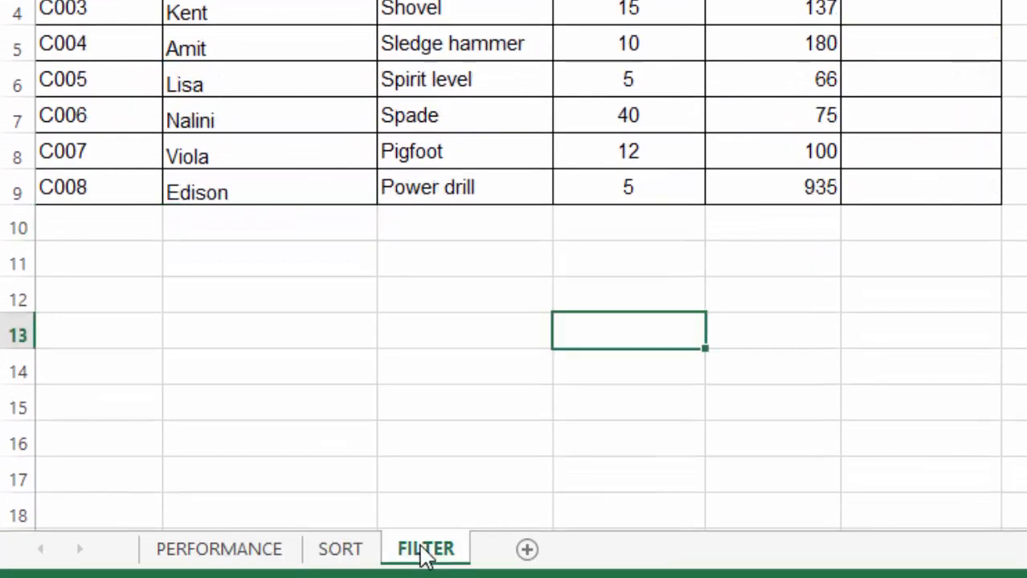
left_click(585, 130)
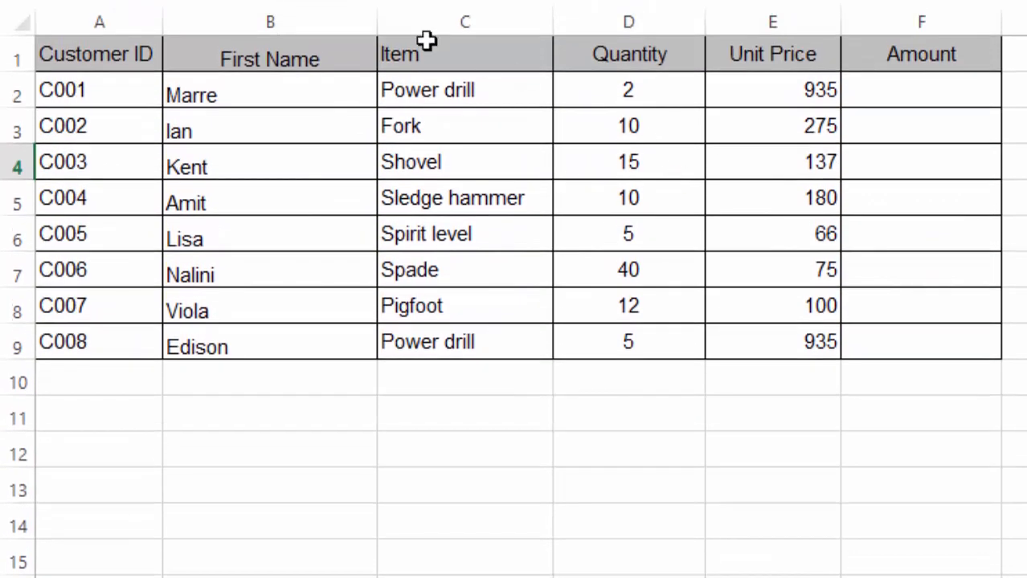
Highlight the two Power drill cells, C2 and C9, in the Item column with yellow fill.
left_click(472, 71)
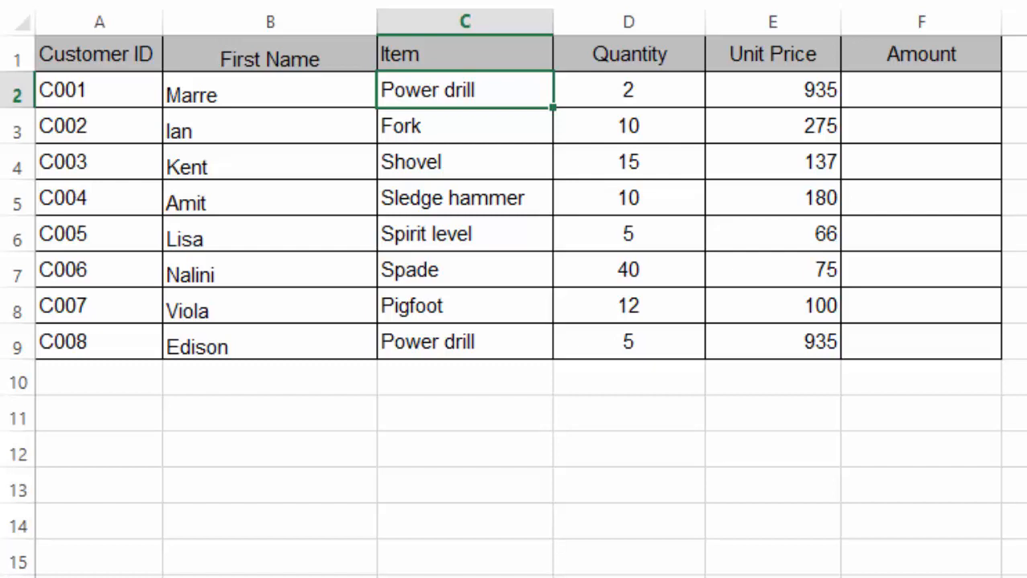
left_click(478, 1)
left_click(422, 347)
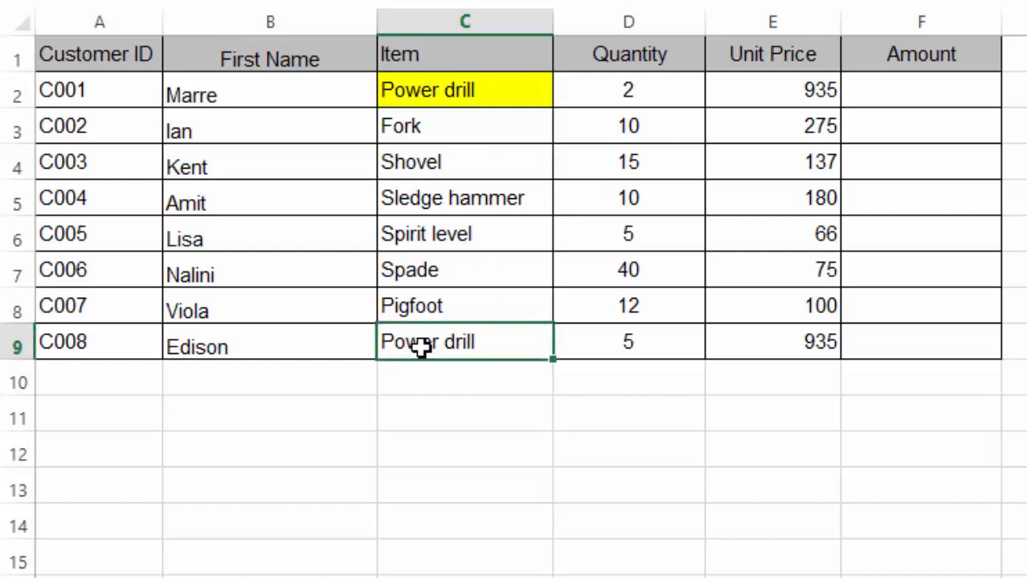
left_click(477, 1)
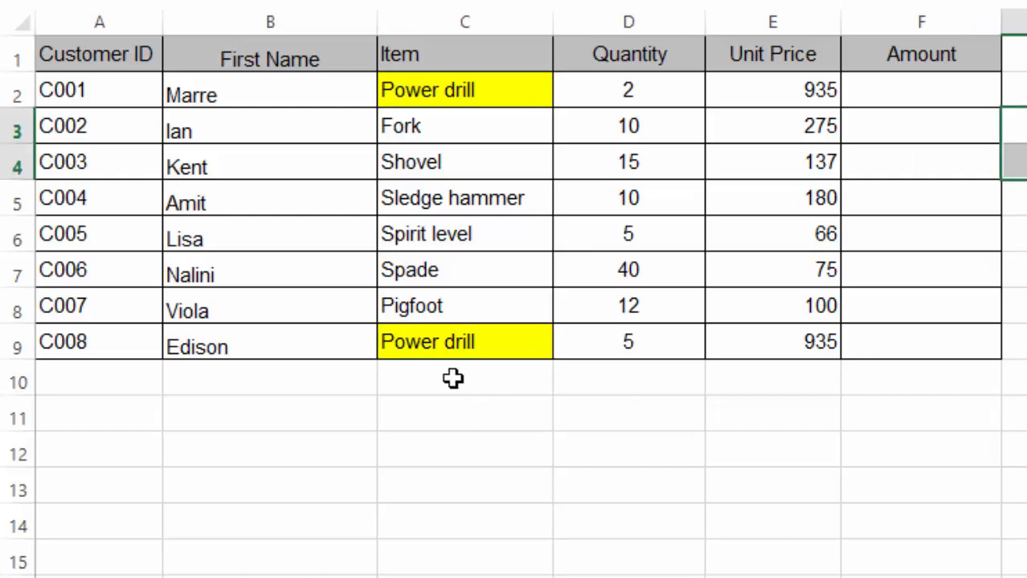
left_click(391, 409)
left_click(454, 90)
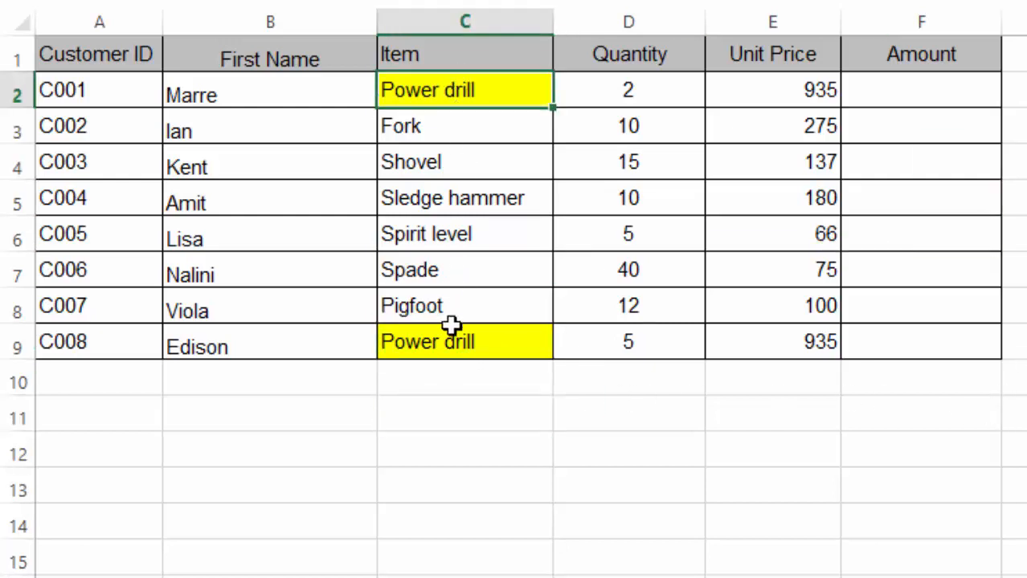
left_click(433, 342)
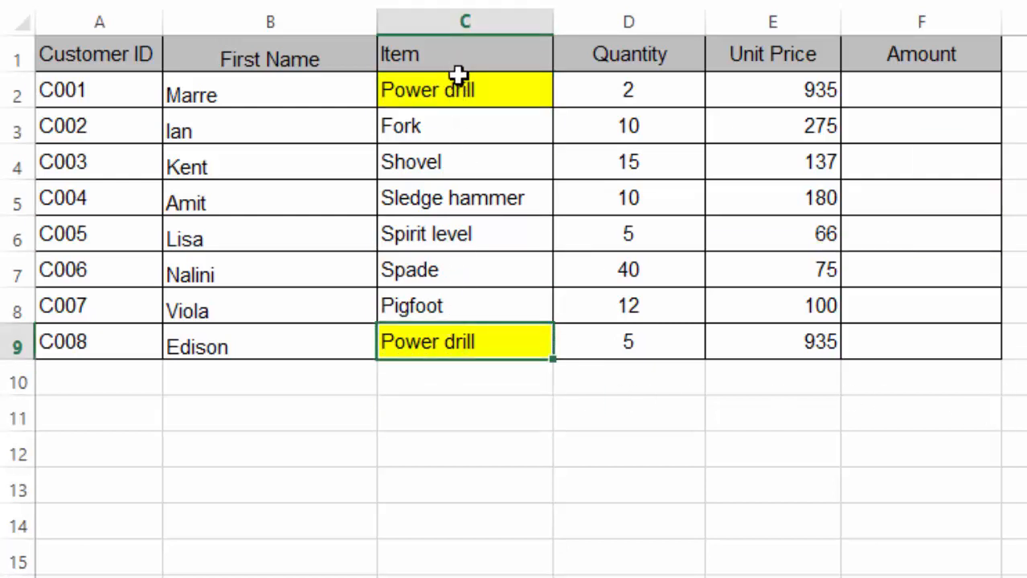
Remove the yellow fill from the two Power drill cells, C2 and C9.
left_click(476, 93)
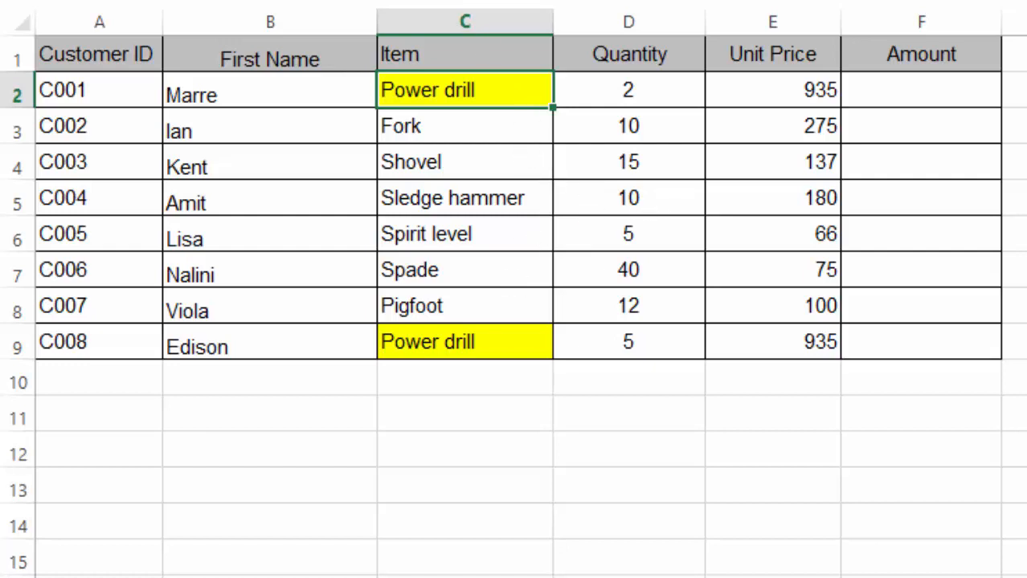
left_click(438, 1)
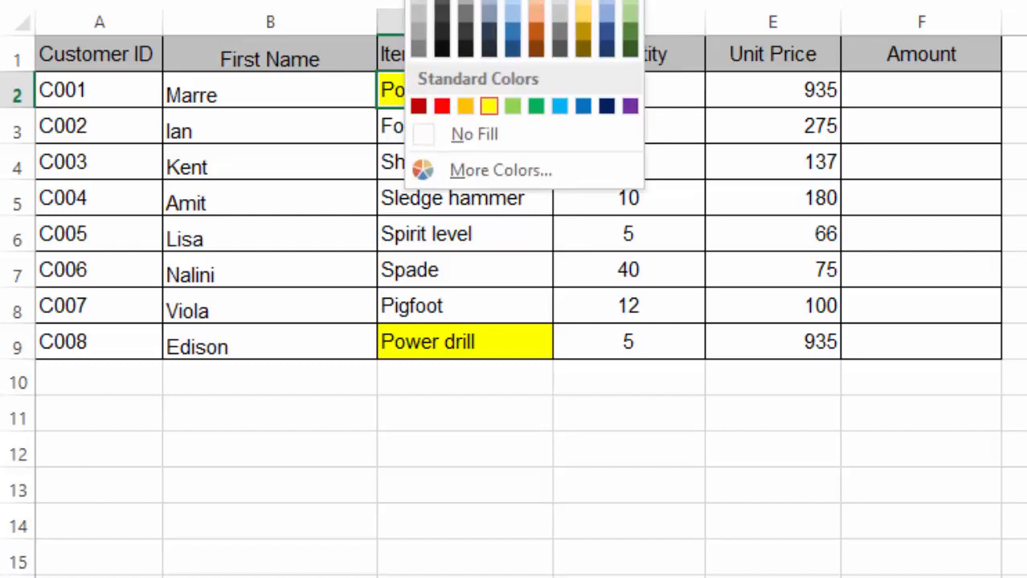
left_click(482, 134)
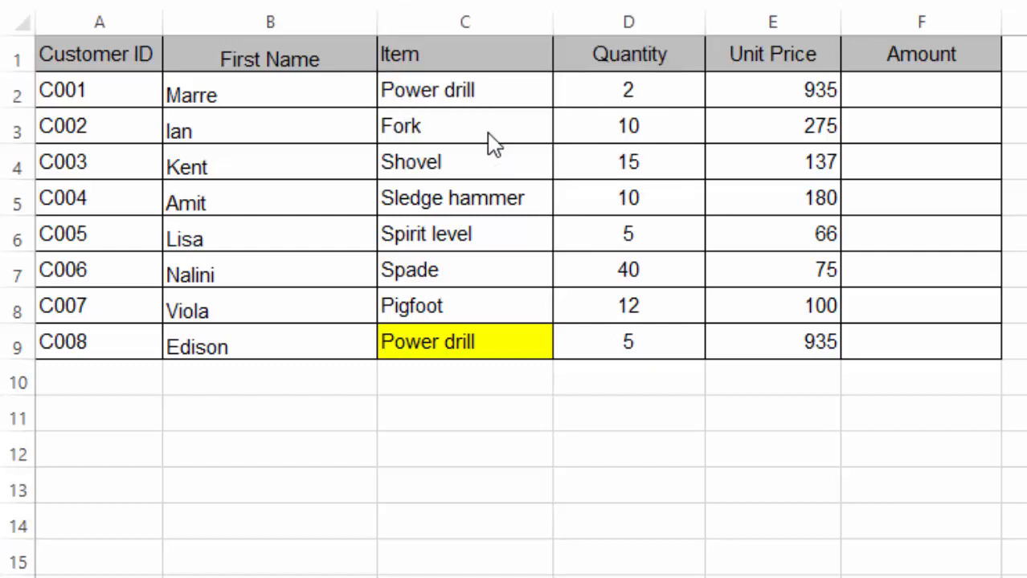
left_click(461, 345)
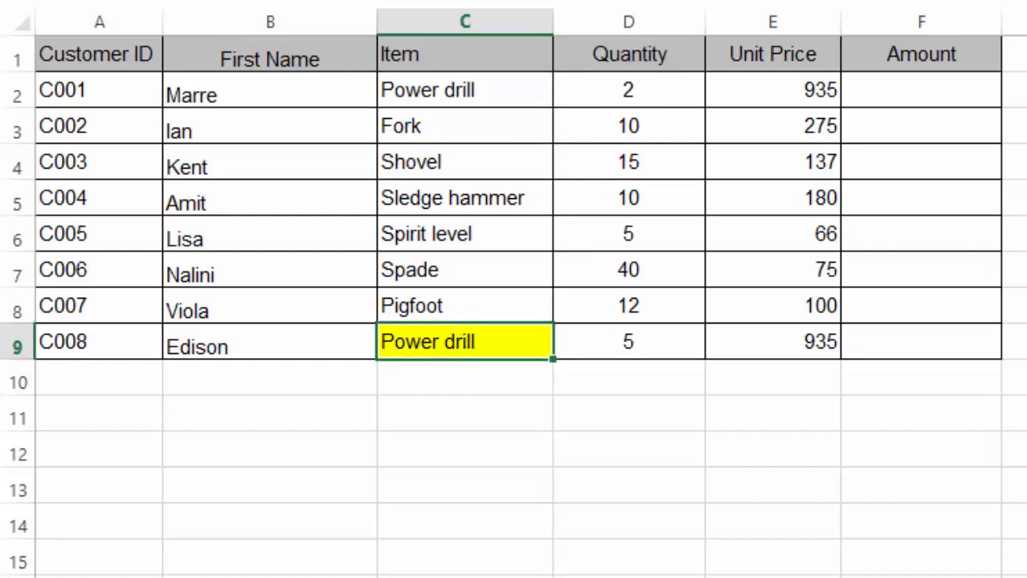
key("F4")
left_click(1025, 163)
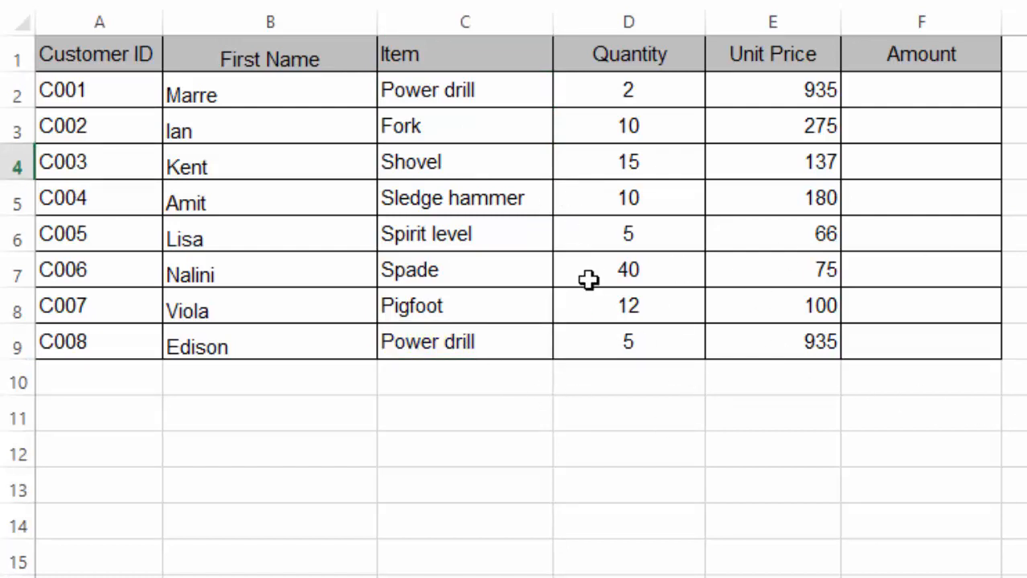
left_click(271, 165)
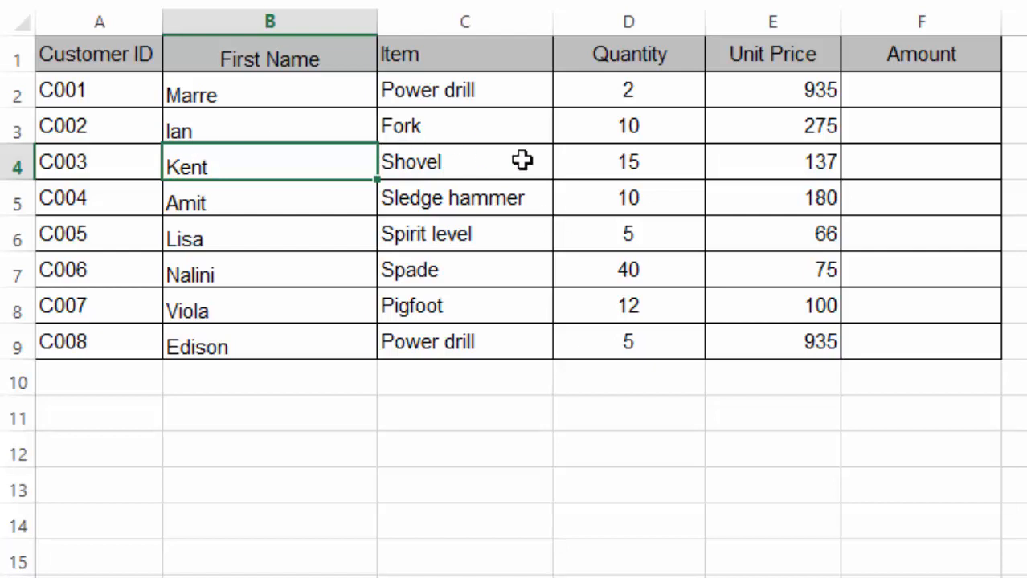
left_click(631, 200)
left_click(663, 122)
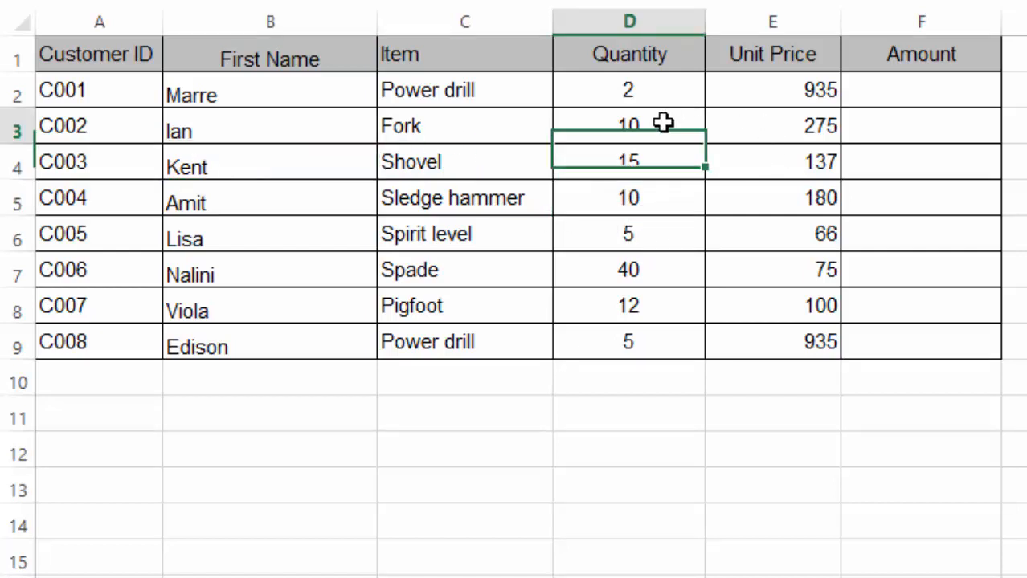
left_click(865, 128)
left_click(561, 133)
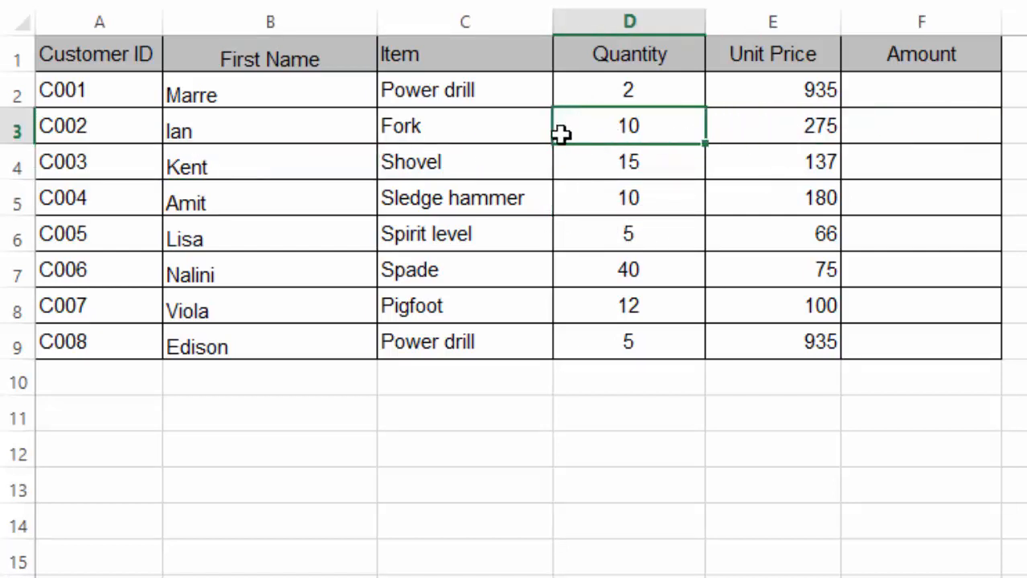
Turn on filtering for the customer table's header row on the FILTER sheet.
left_click(434, 200)
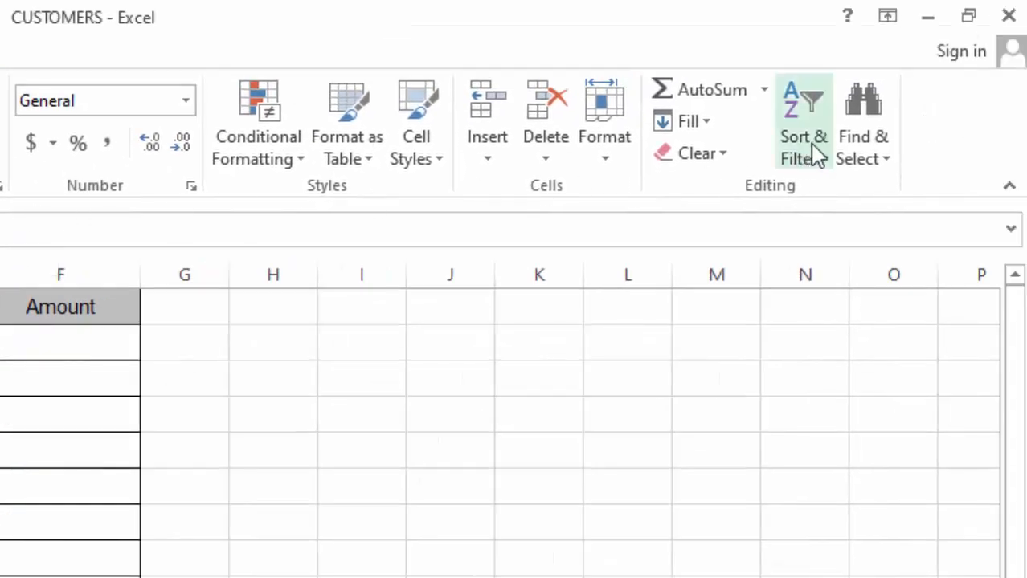
left_click(820, 155)
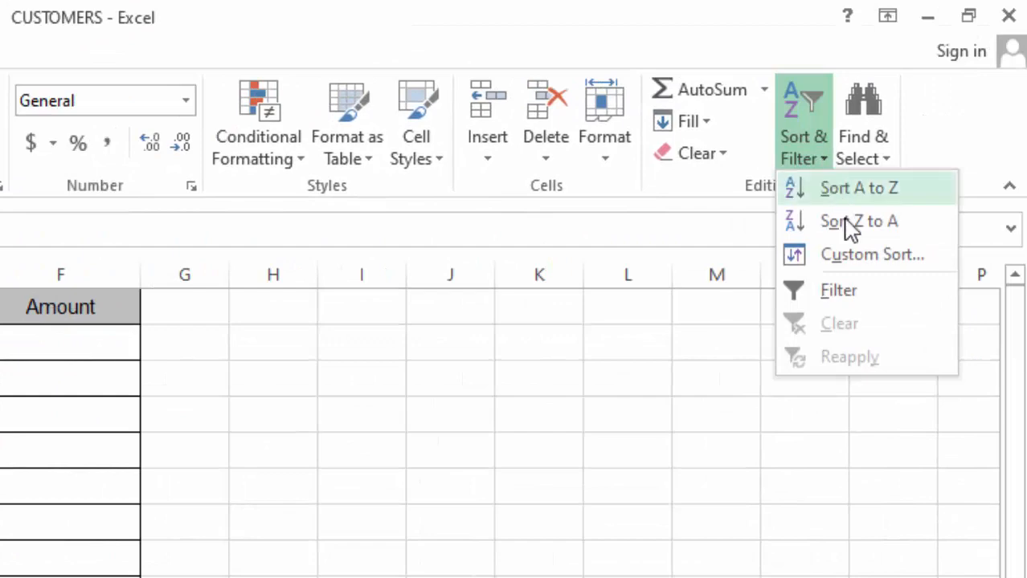
left_click(856, 293)
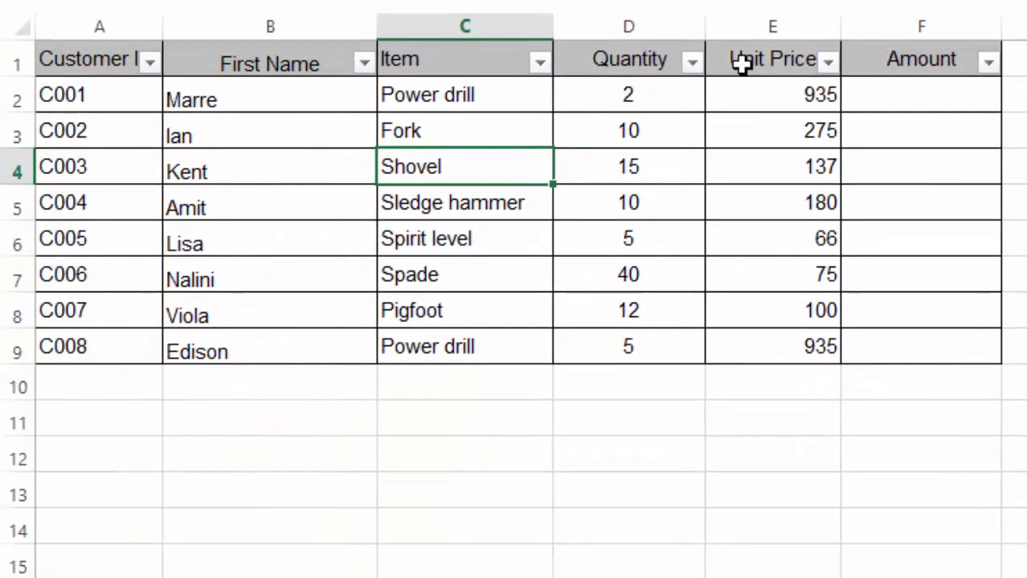
Filter the Item column to show only the Power drill rows, clearing all other items.
left_click(540, 64)
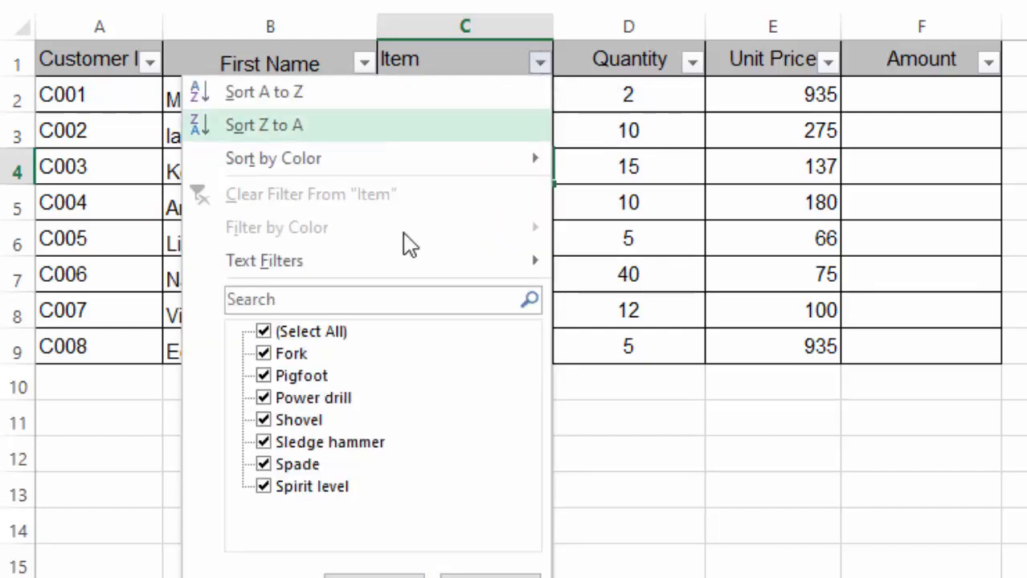
left_click(263, 332)
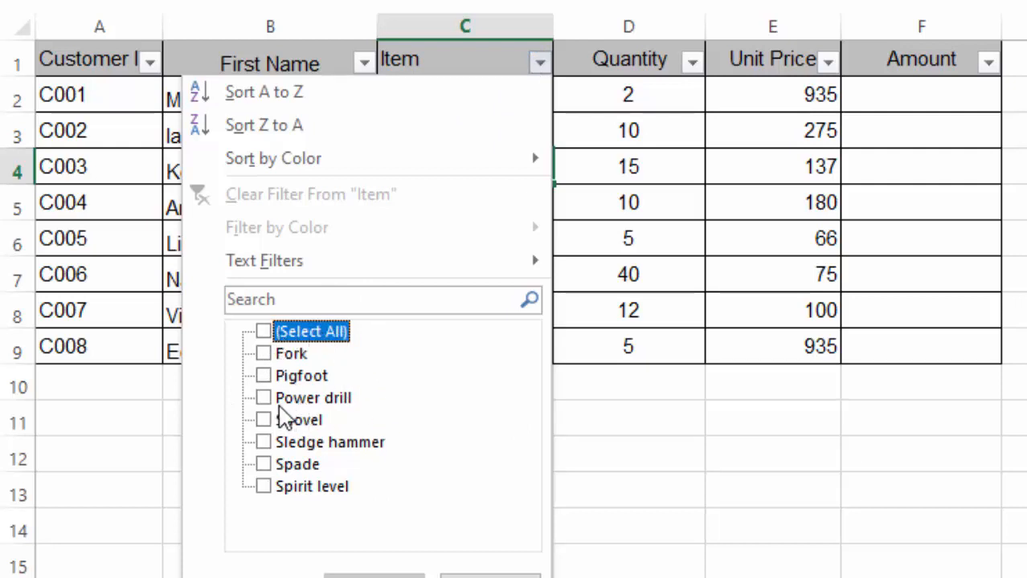
left_click(264, 398)
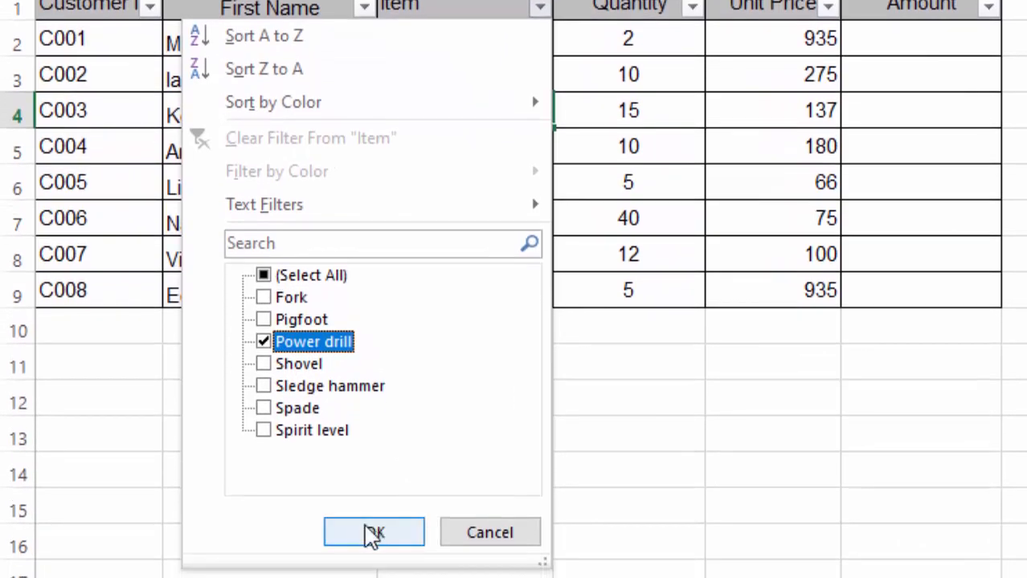
left_click(369, 534)
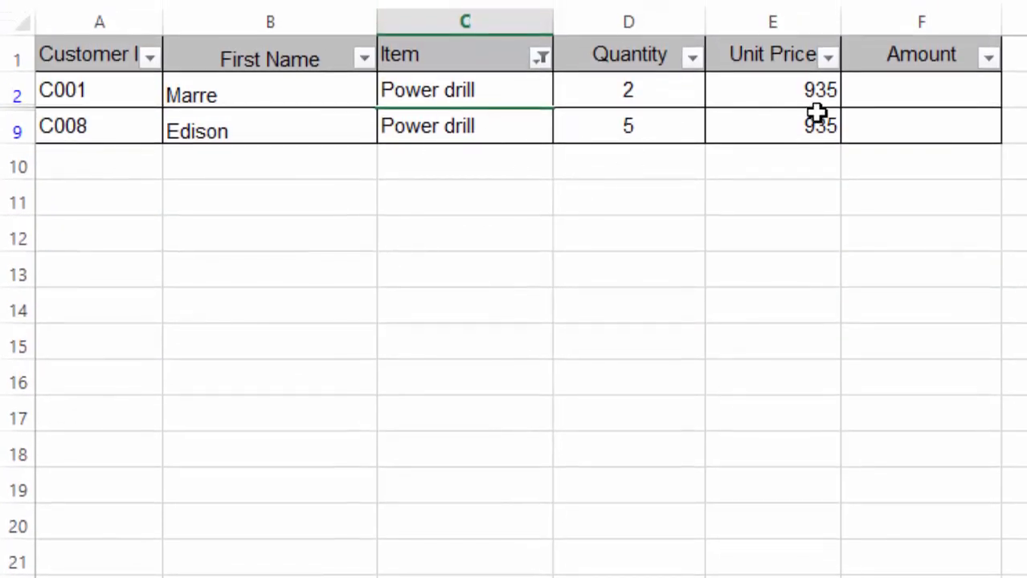
Reselect all items in the Item column filter to show every customer row again.
left_click(541, 58)
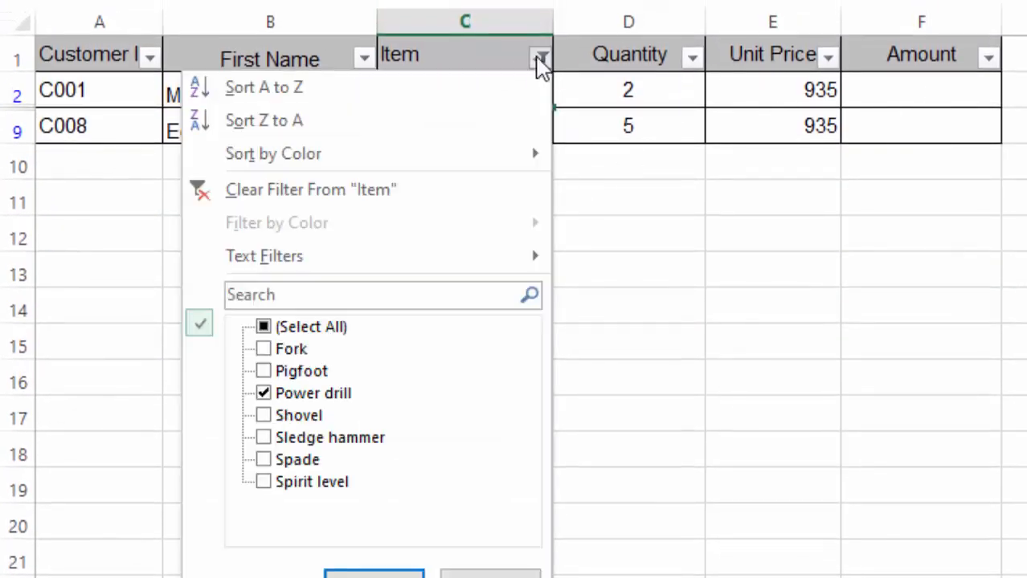
left_click(264, 328)
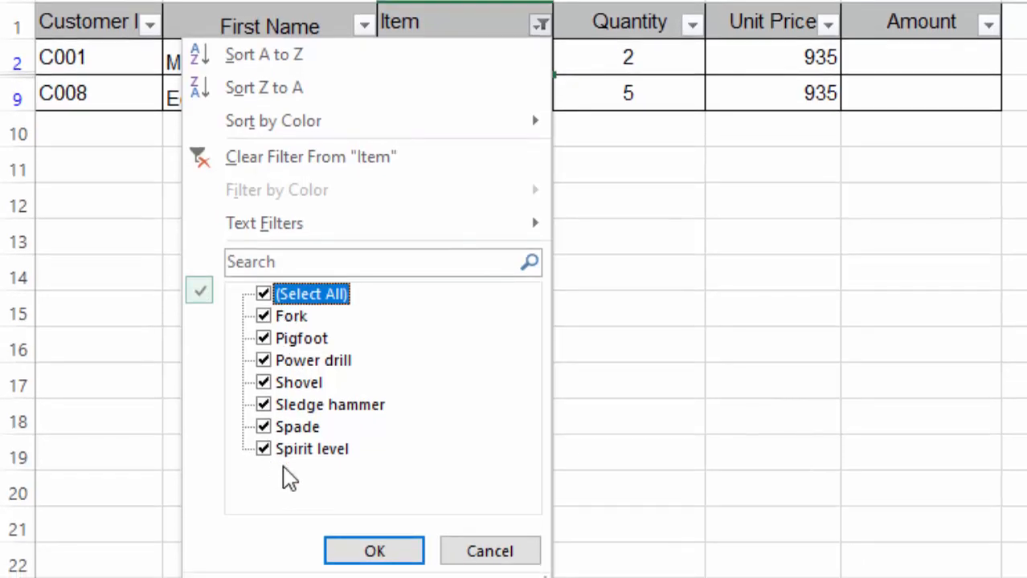
left_click(373, 554)
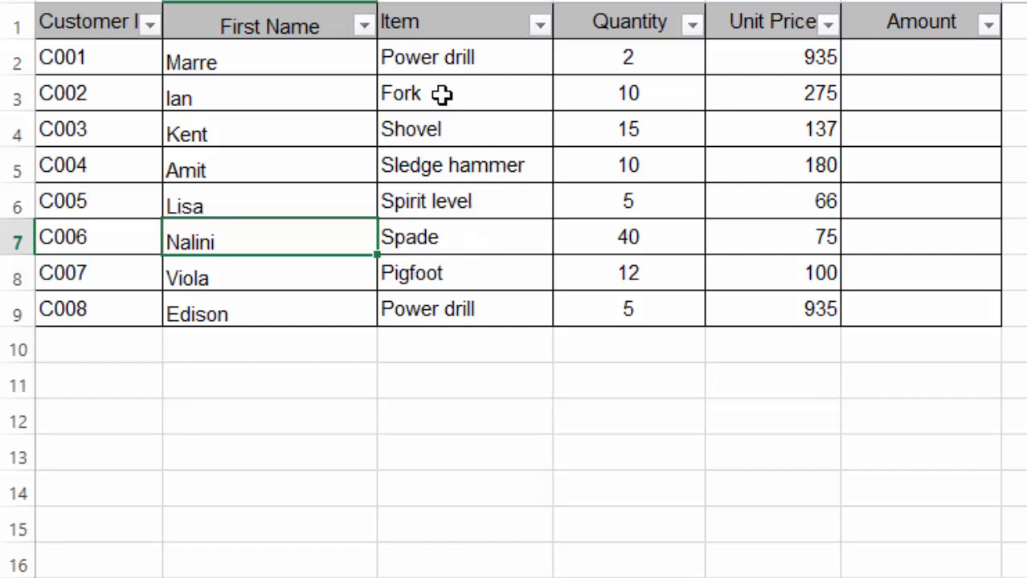
Filter the Item column to show only the Spade rows, clearing all other items.
left_click(443, 237)
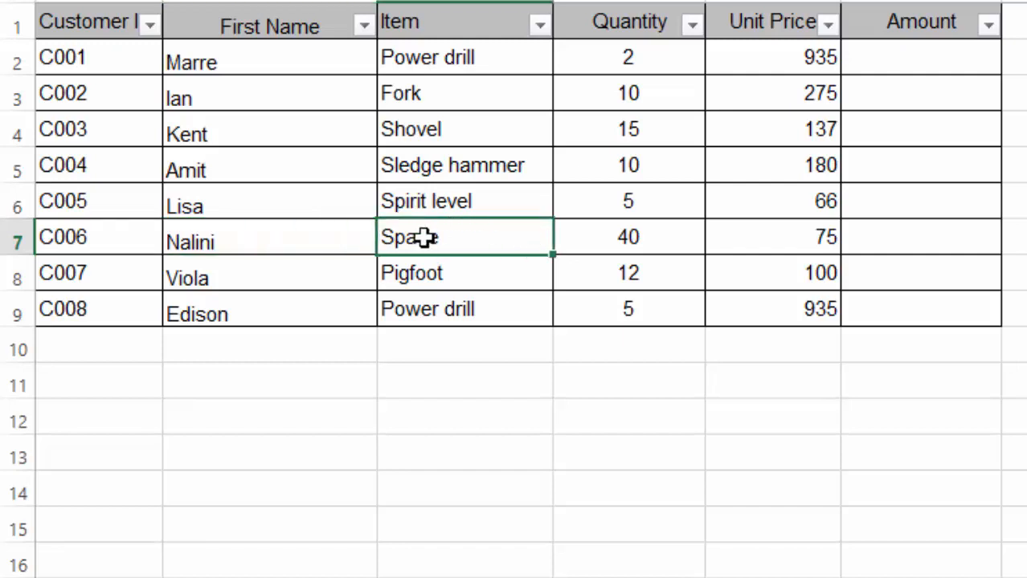
left_click(539, 25)
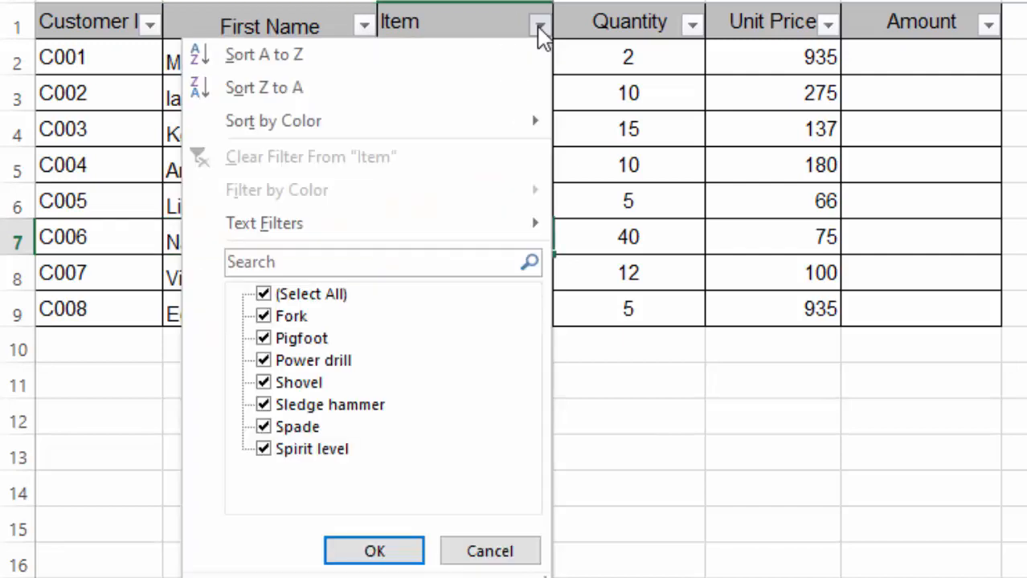
left_click(265, 295)
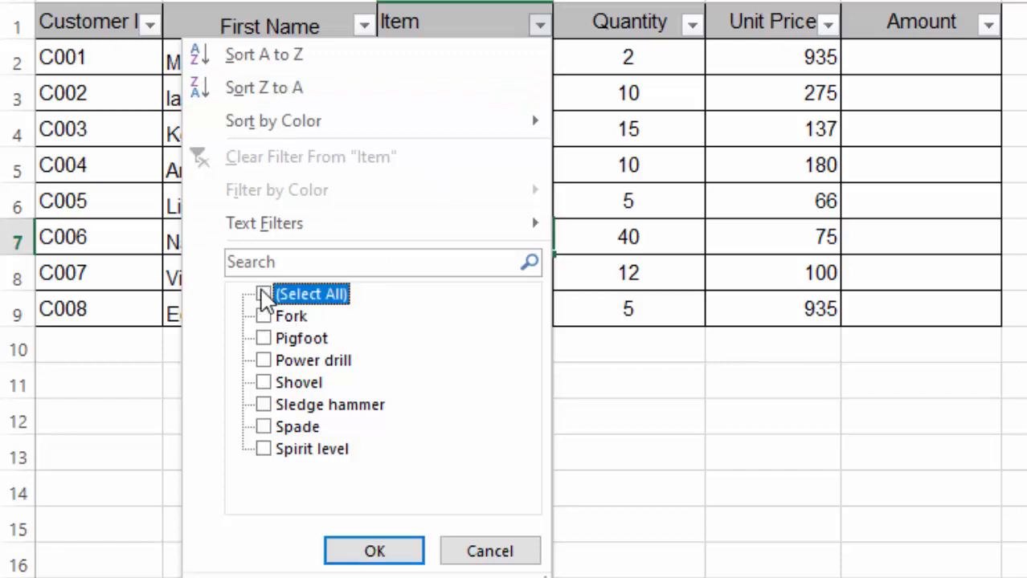
left_click(265, 427)
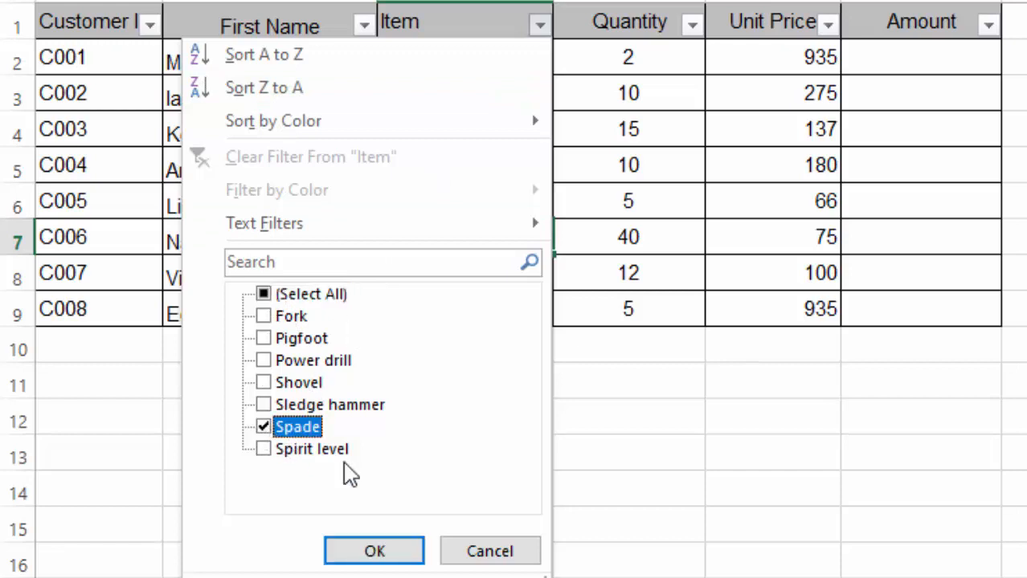
left_click(365, 550)
left_click(561, 153)
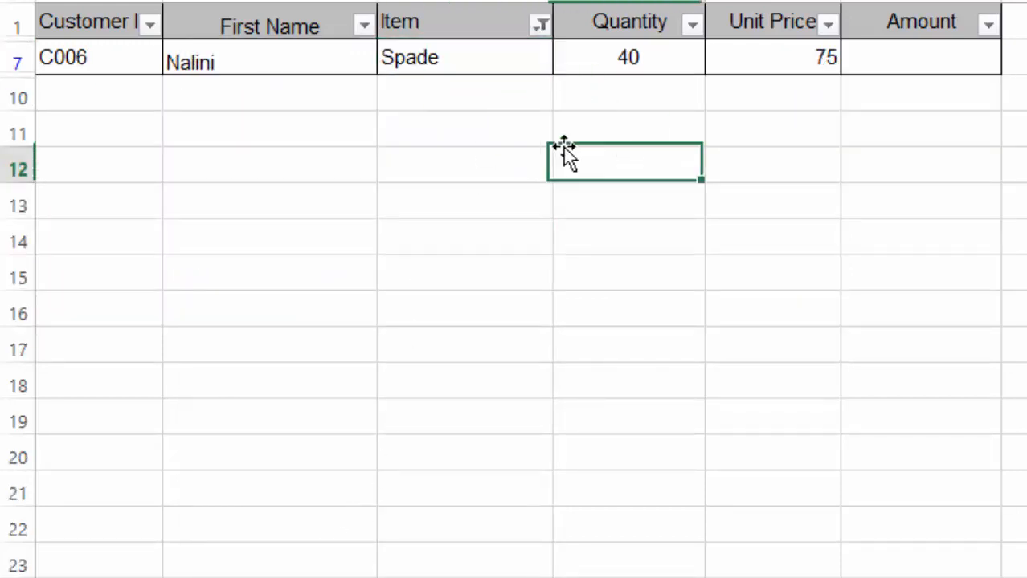
left_click(354, 140)
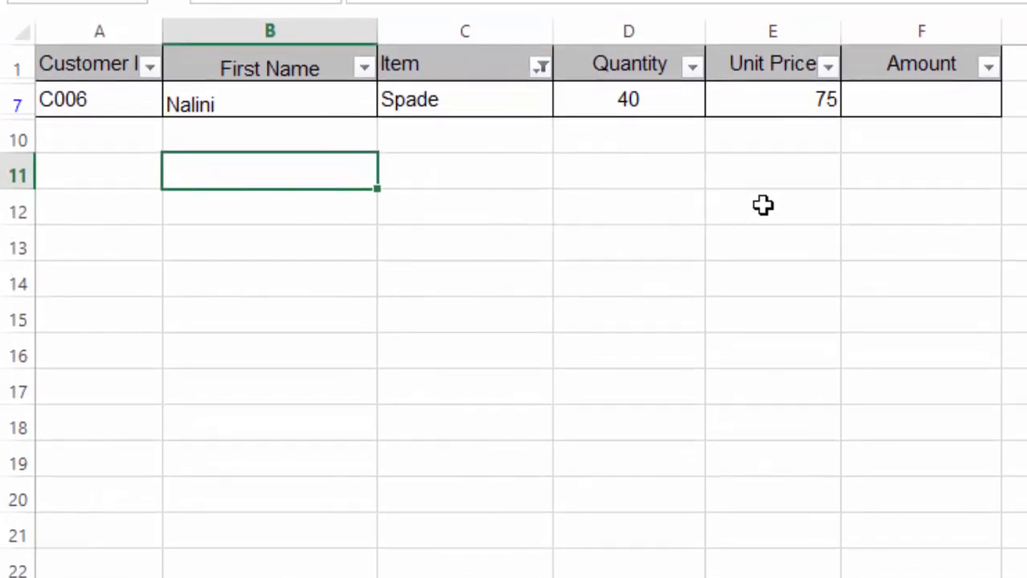
left_click(612, 197)
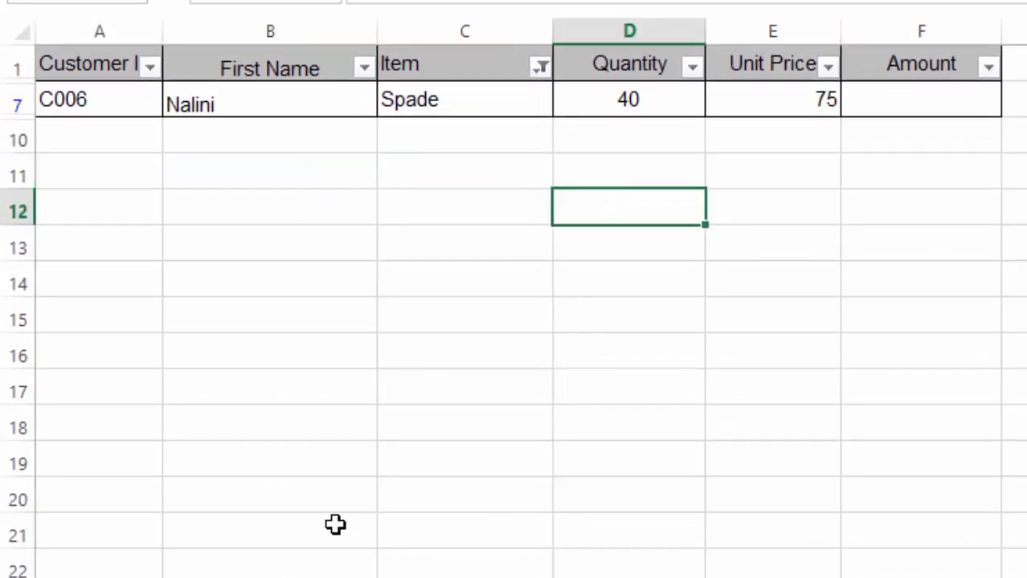